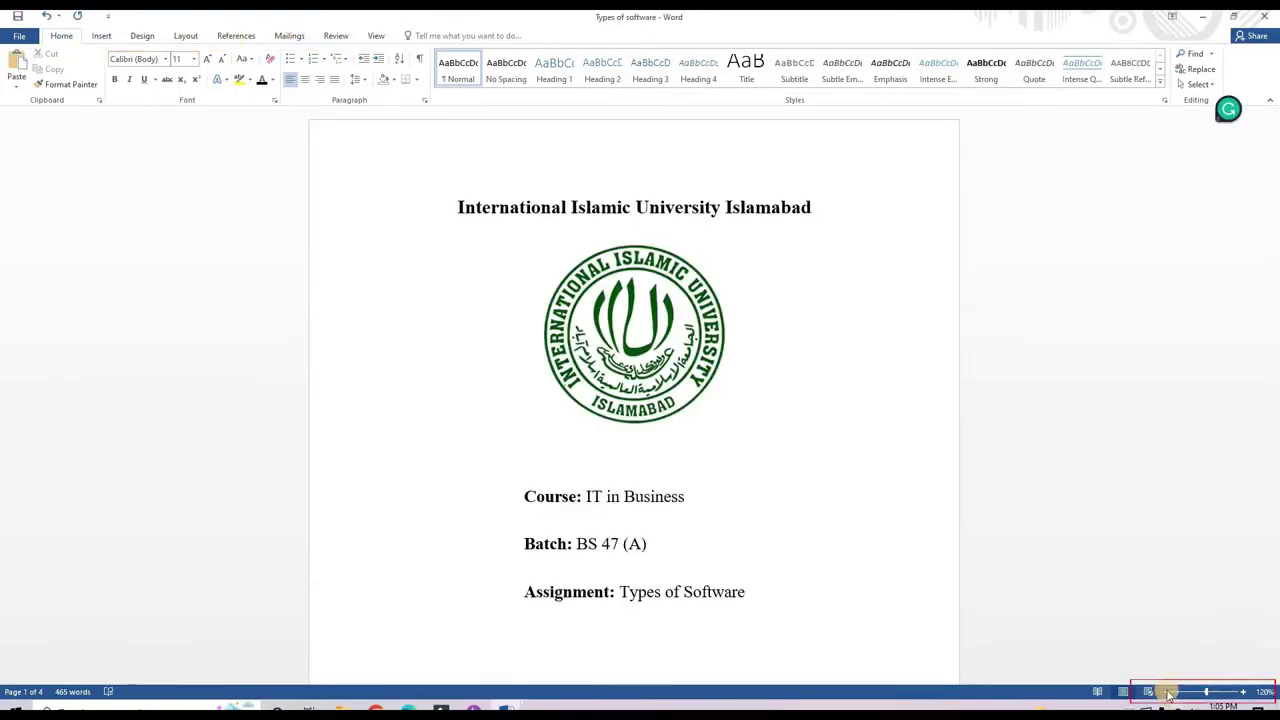
- Insert the Ion (Light) cover page into the blank document
{"action": "left_click", "coordinate": [1168, 692]}
{"action": "left_click", "coordinate": [1168, 692]}
{"action": "left_click", "coordinate": [1168, 692]}
{"action": "left_click", "coordinate": [1168, 692]}
{"action": "left_click", "coordinate": [1168, 692]}
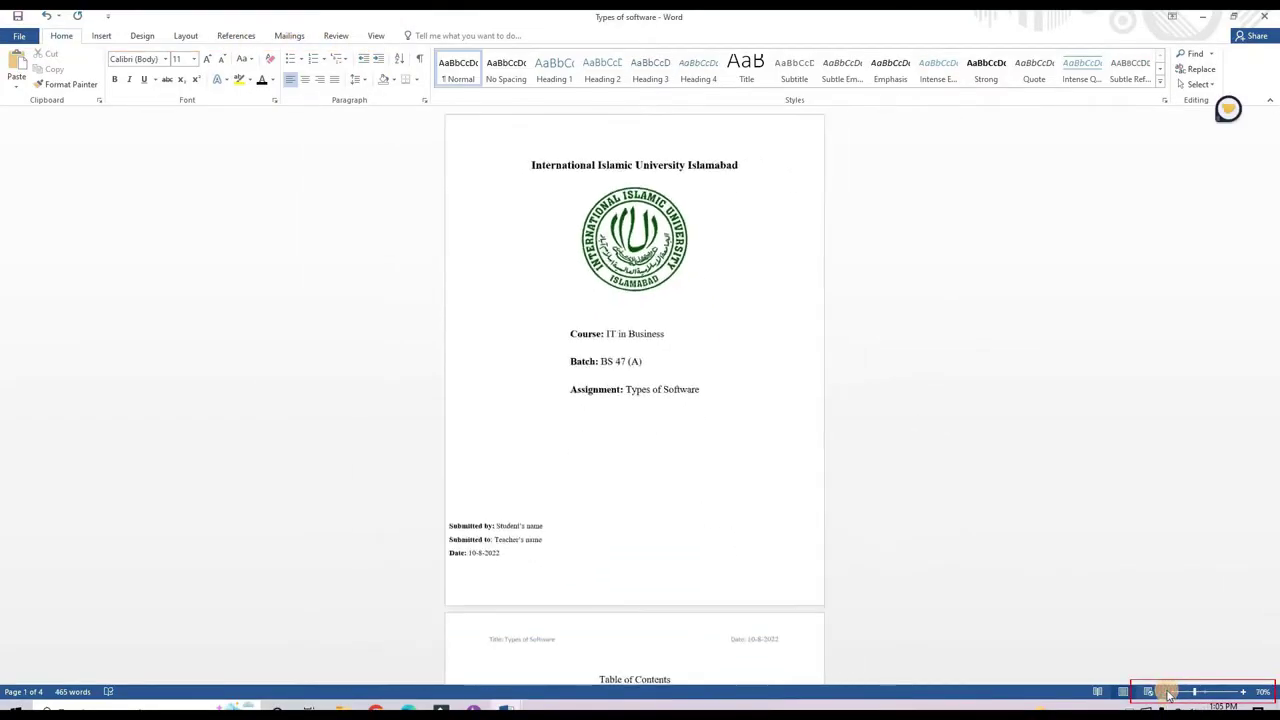
{"action": "left_click", "coordinate": [1168, 692]}
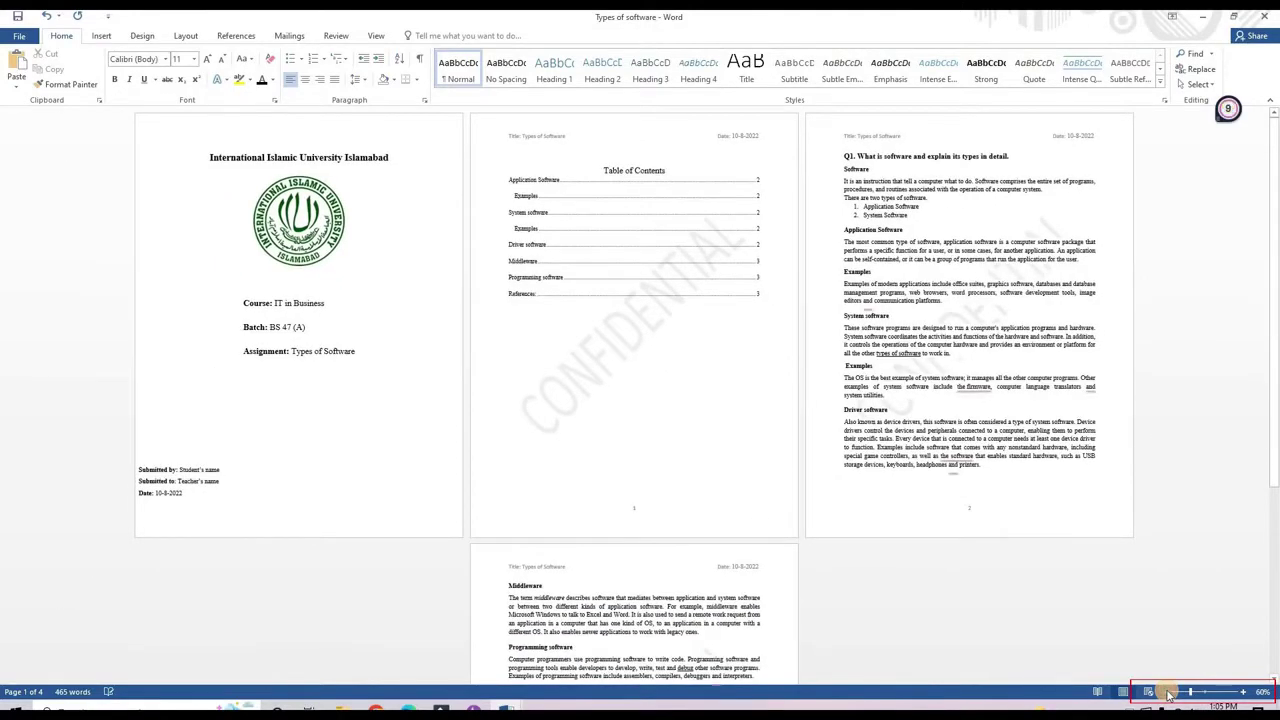
{"action": "left_click", "coordinate": [1168, 692]}
{"action": "left_click", "coordinate": [1168, 692]}
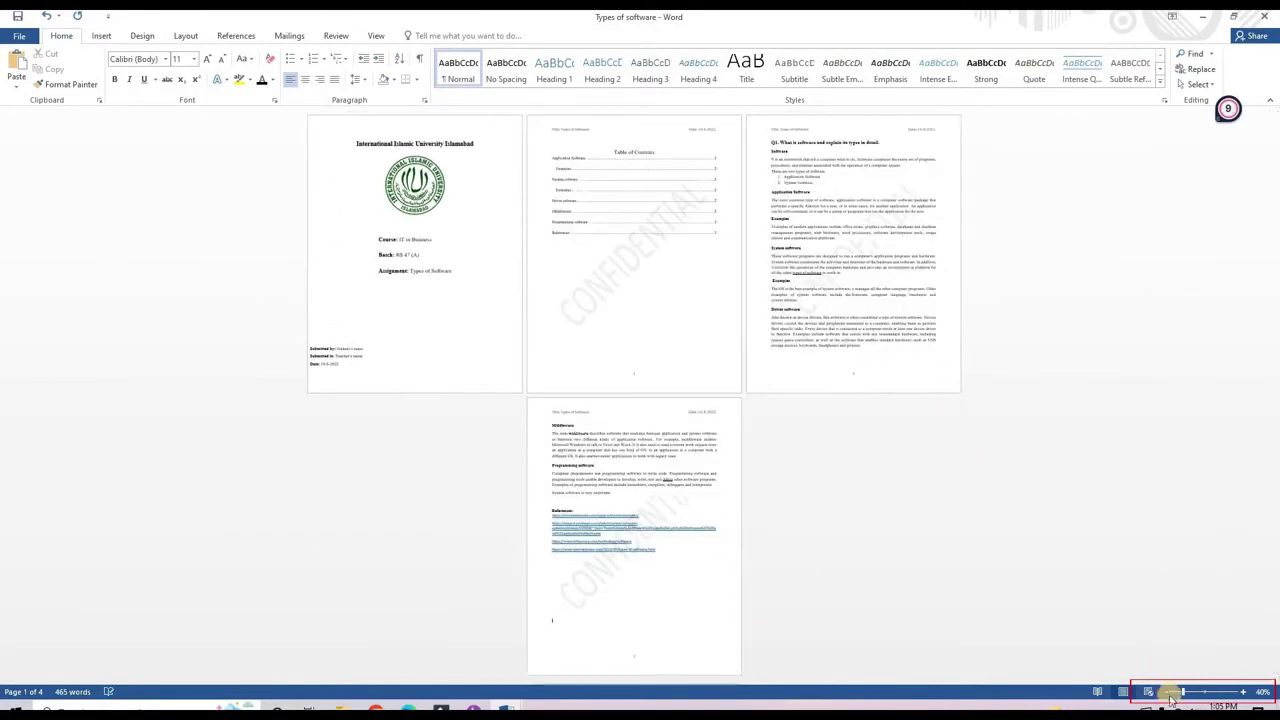
{"action": "left_click", "coordinate": [1240, 692]}
{"action": "left_click", "coordinate": [1240, 692]}
{"action": "left_click", "coordinate": [1240, 692]}
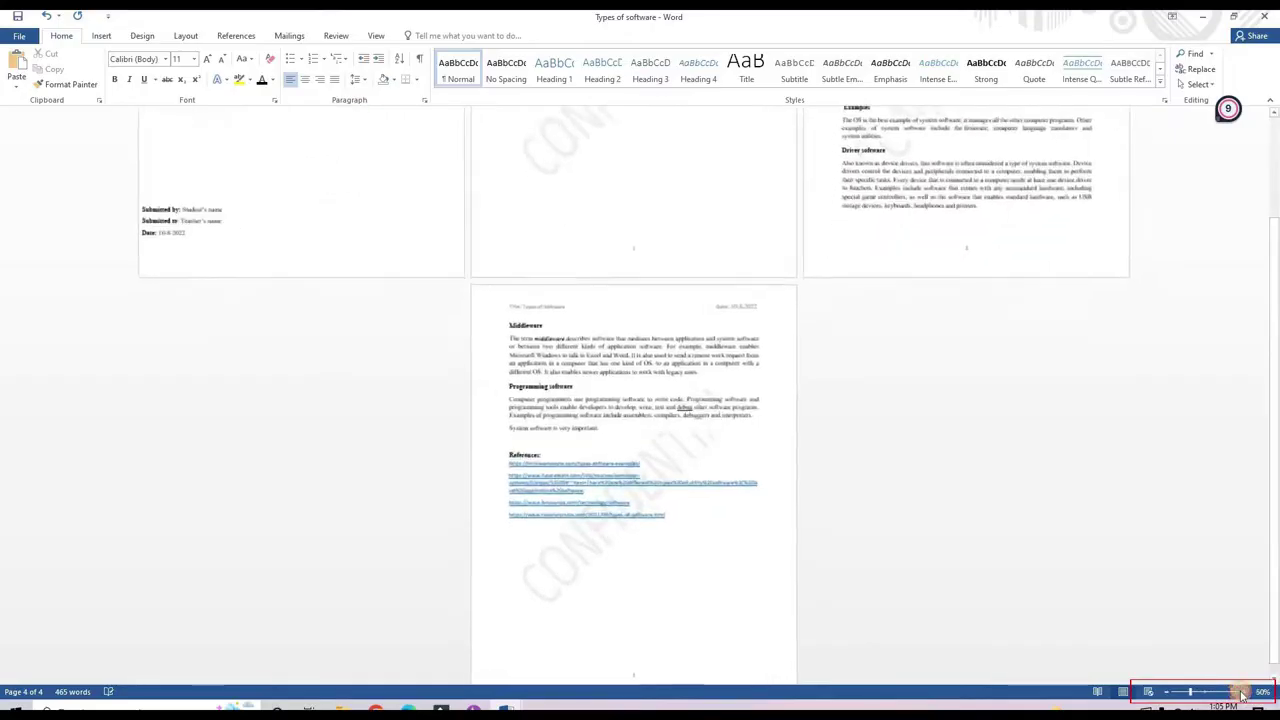
{"action": "left_click", "coordinate": [1240, 692]}
{"action": "left_click", "coordinate": [1240, 692]}
{"action": "left_click", "coordinate": [1240, 692]}
{"action": "left_click", "coordinate": [1240, 692]}
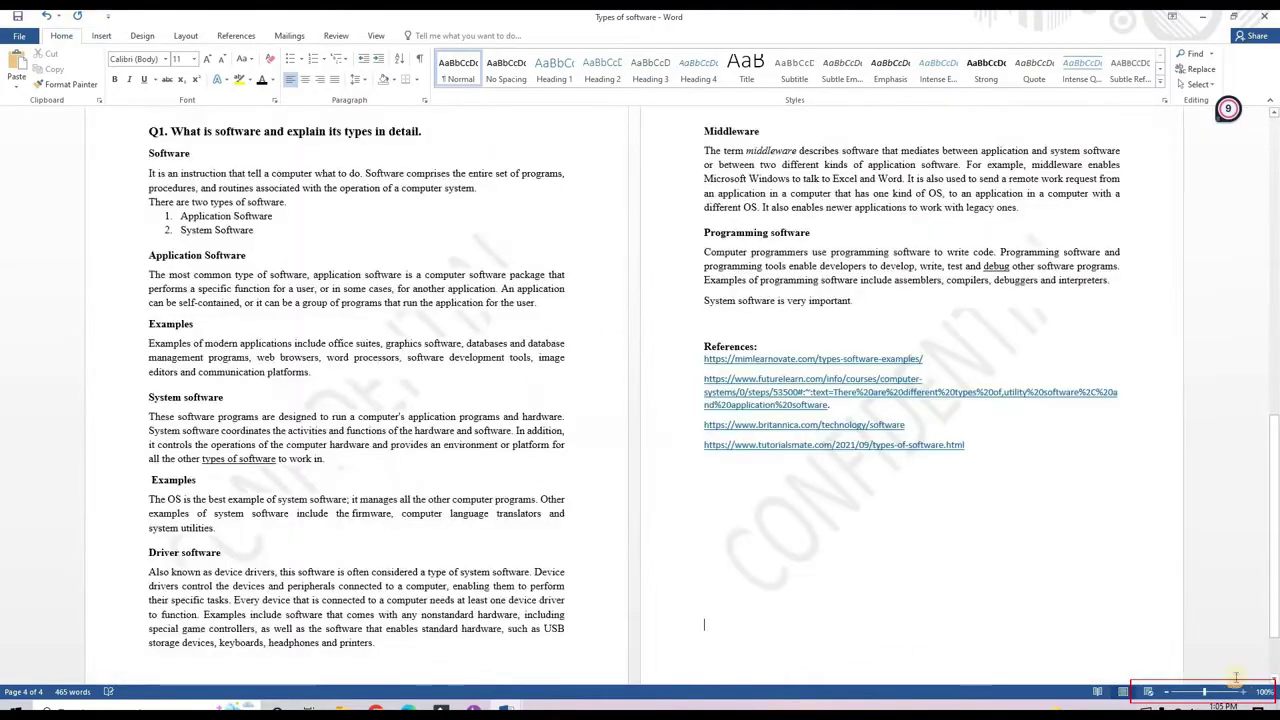
{"action": "scroll", "coordinate": [1205, 660], "scroll_direction": "up", "scroll_amount": 15}
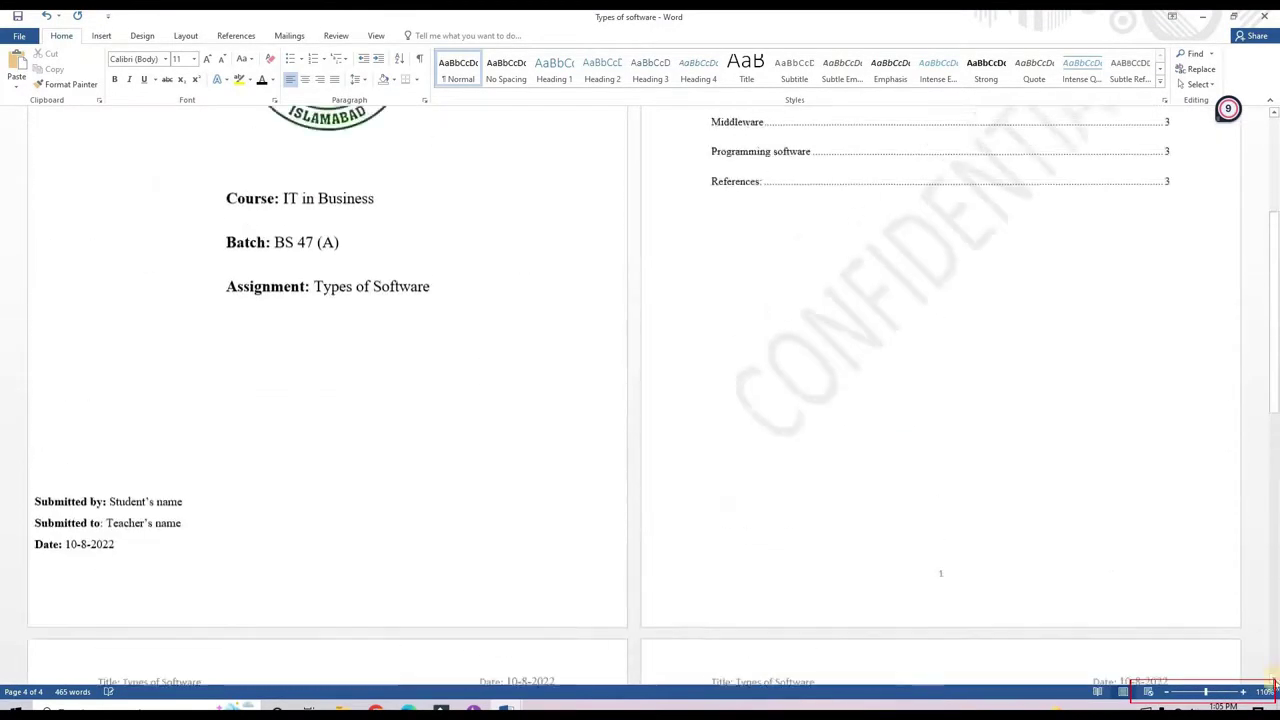
{"action": "left_click", "coordinate": [1242, 692]}
{"action": "left_click", "coordinate": [1242, 692]}
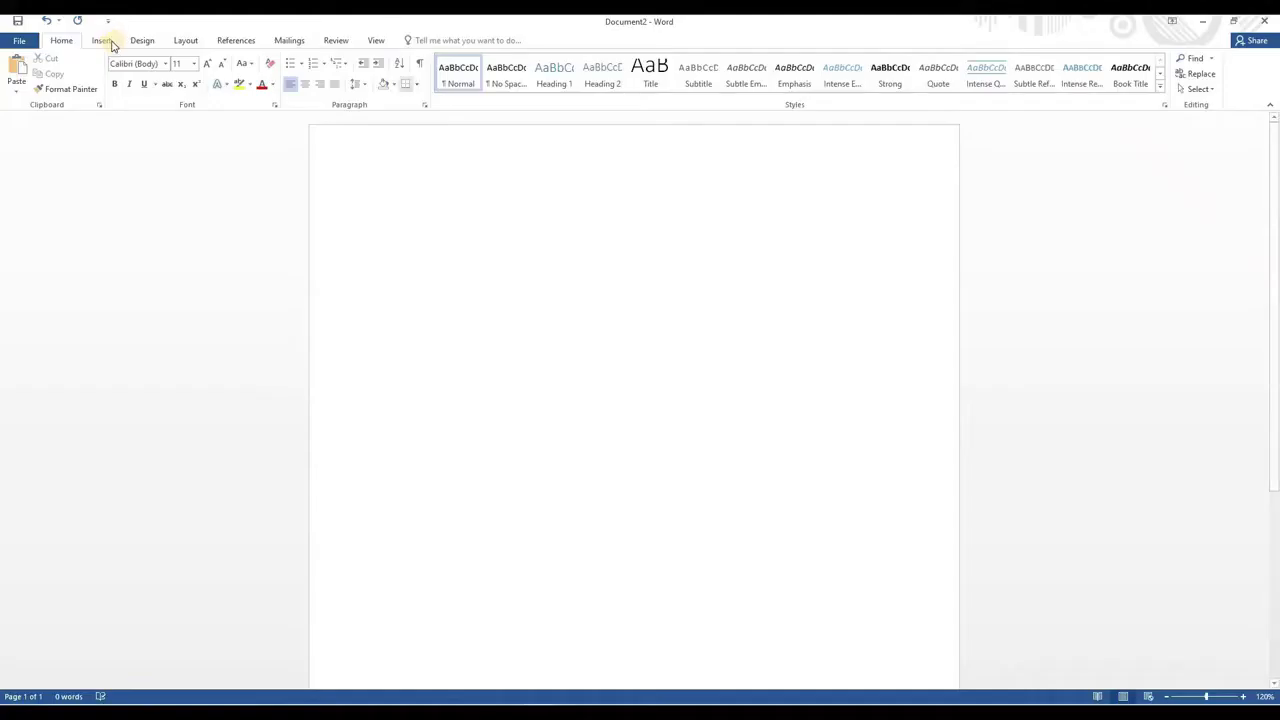
{"action": "left_click", "coordinate": [104, 41]}
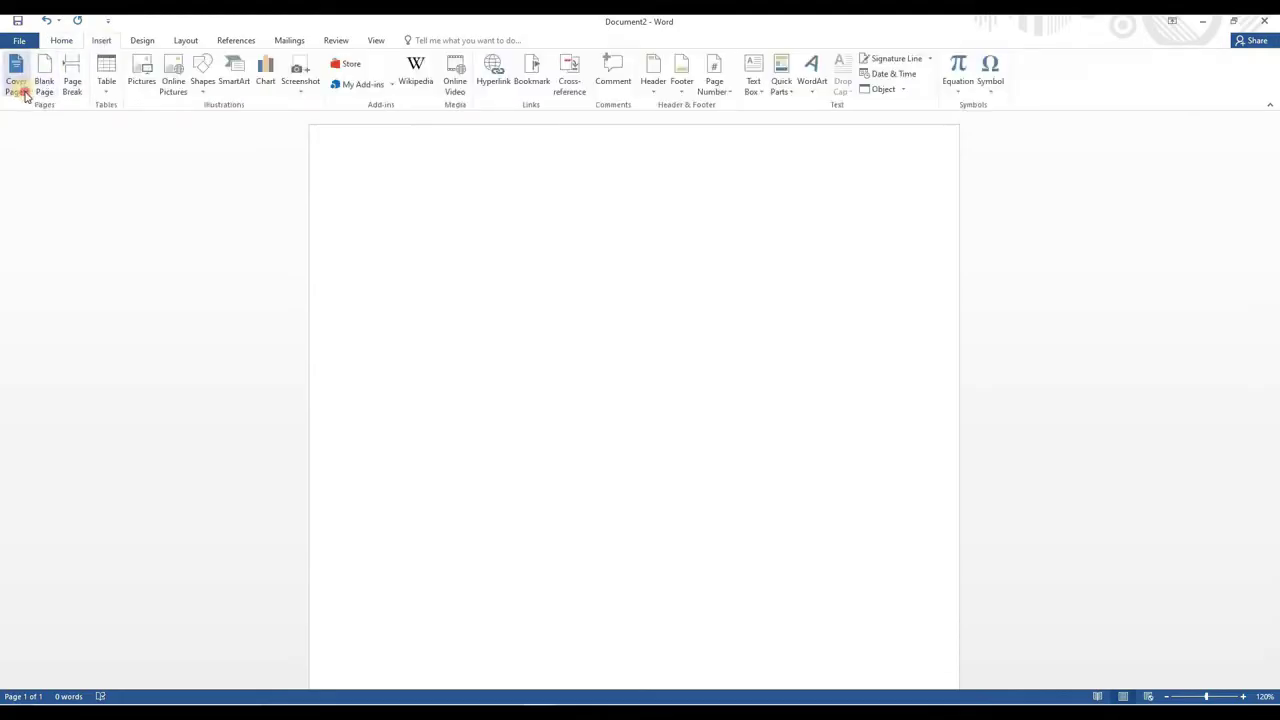
{"action": "left_click", "coordinate": [18, 86]}
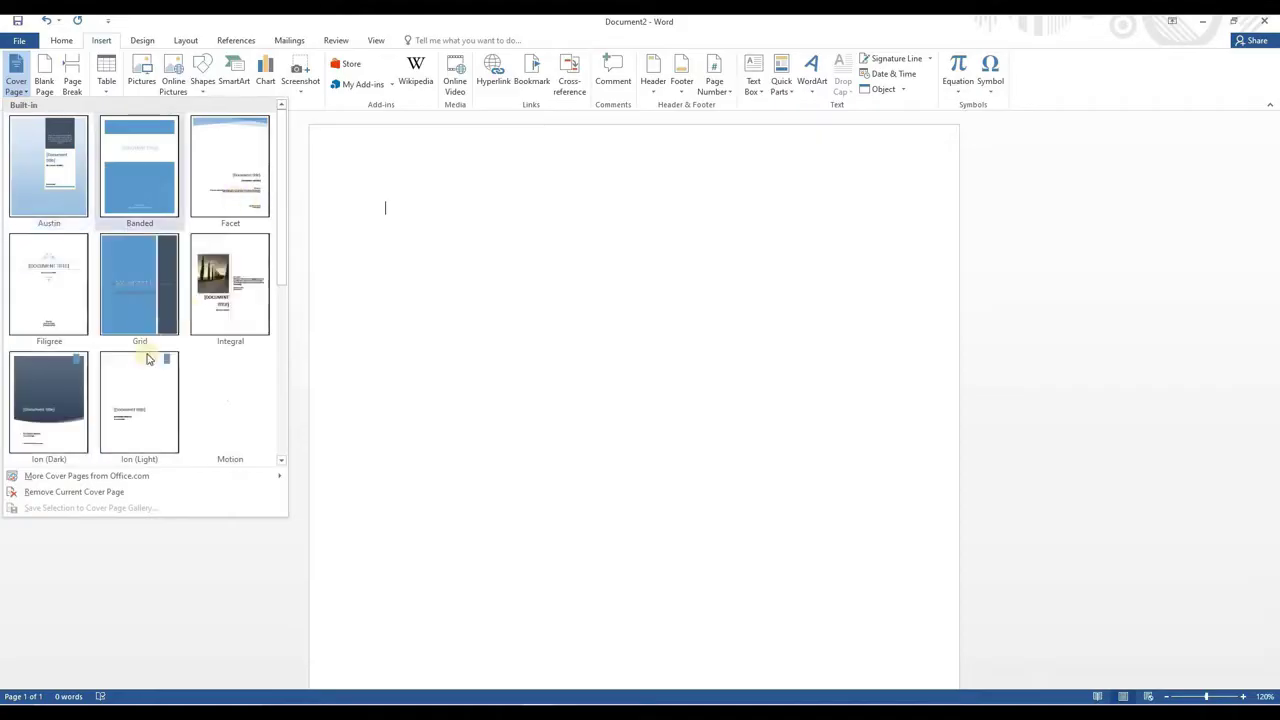
{"action": "left_click", "coordinate": [145, 395]}
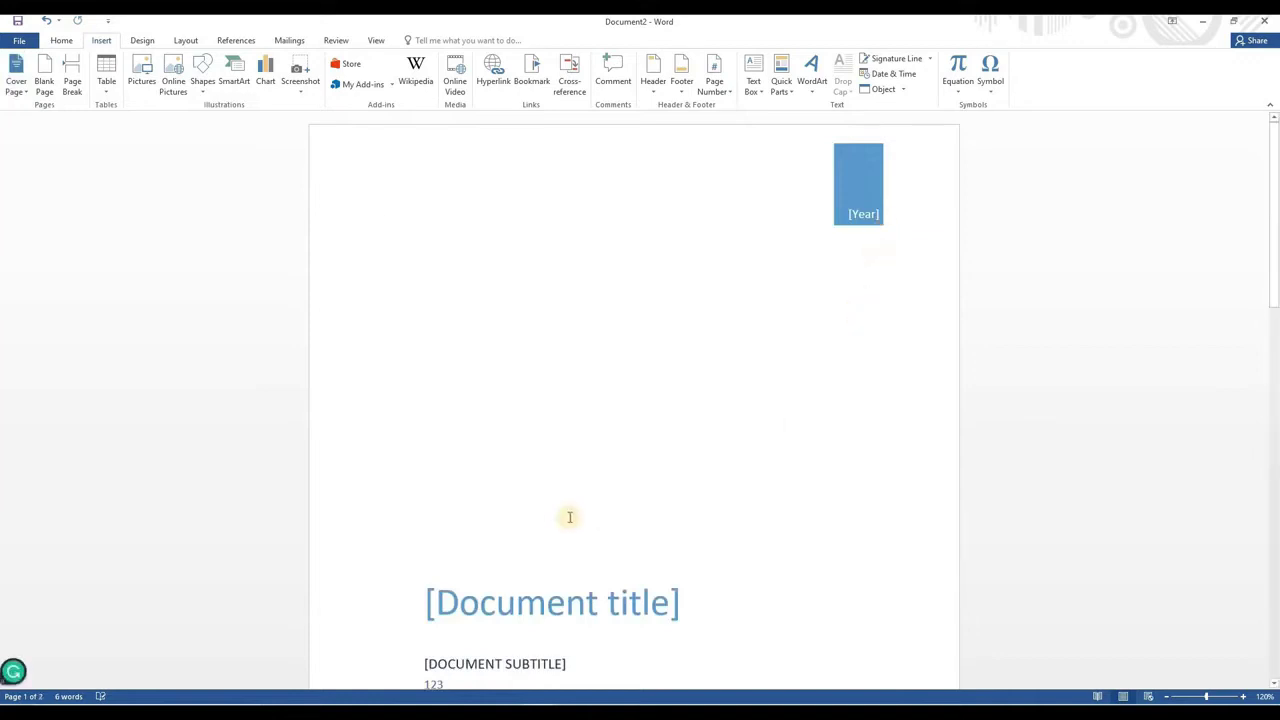
- Delete the cover's year and title placeholders so the first page is blank
{"action": "scroll", "coordinate": [549, 509], "scroll_direction": "down", "scroll_amount": 2}
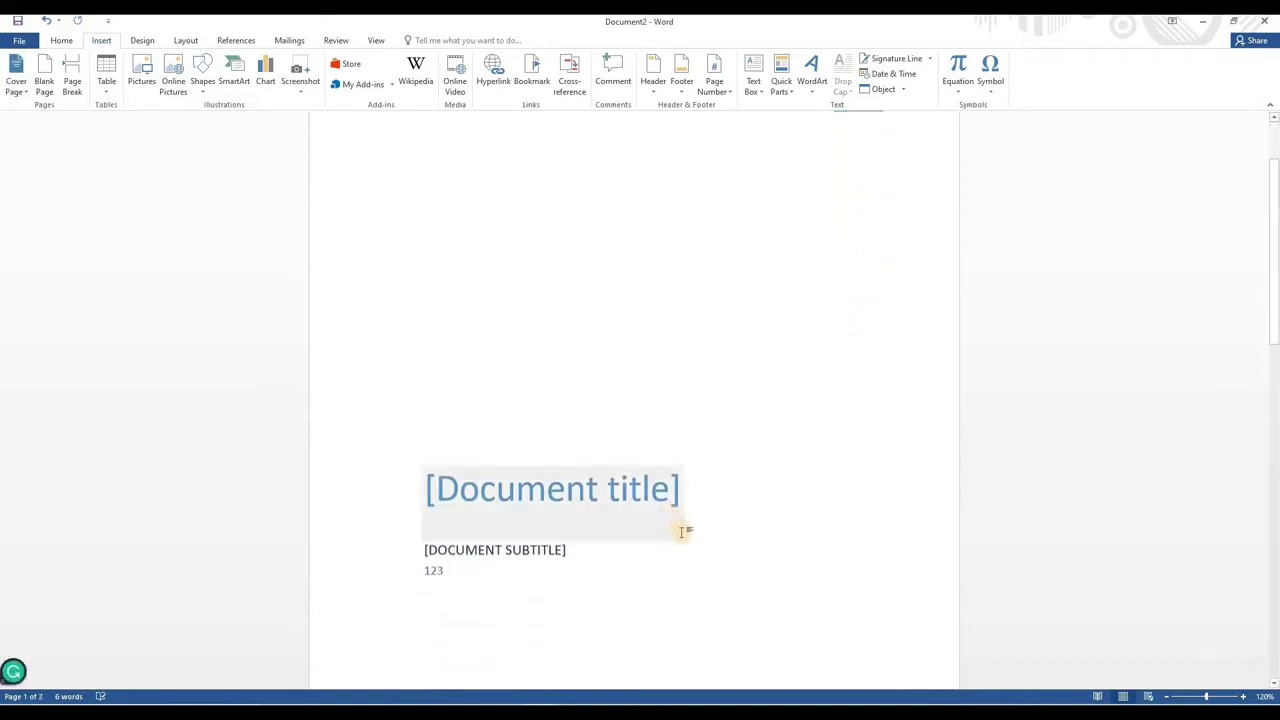
{"action": "left_click", "coordinate": [682, 532]}
{"action": "scroll", "coordinate": [858, 200], "scroll_direction": "up", "scroll_amount": 2}
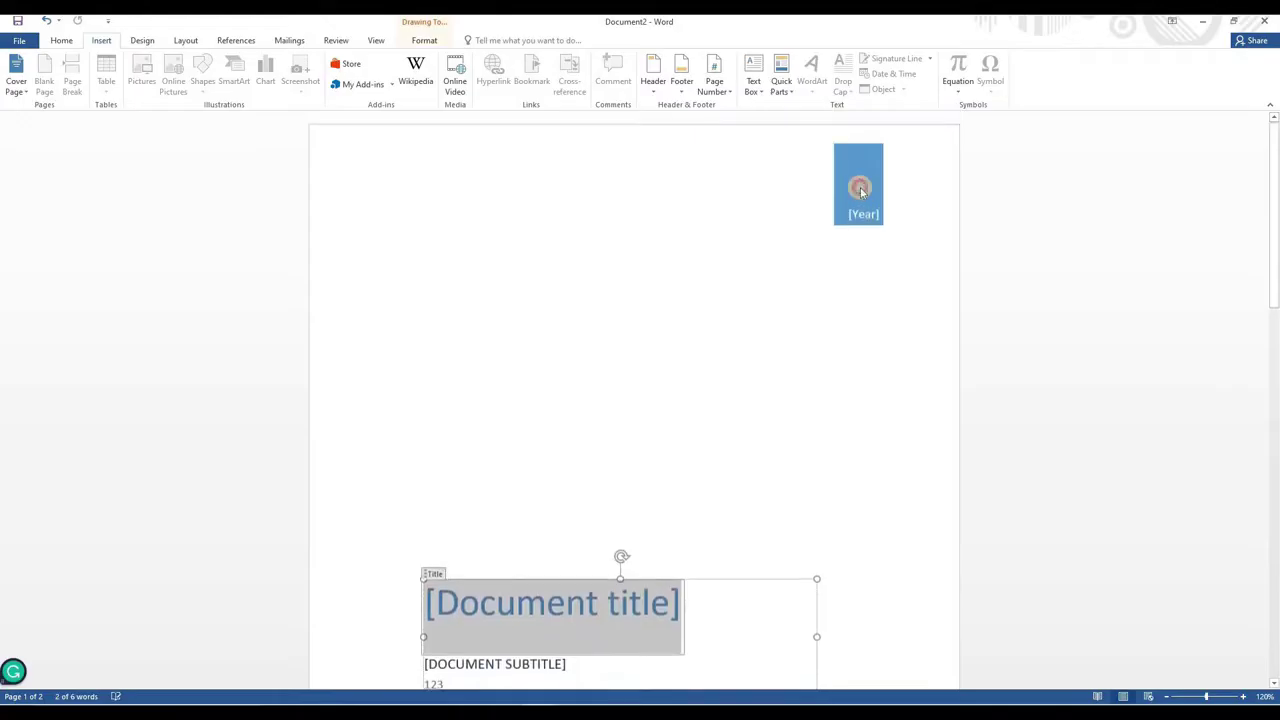
{"action": "left_click", "coordinate": [880, 151]}
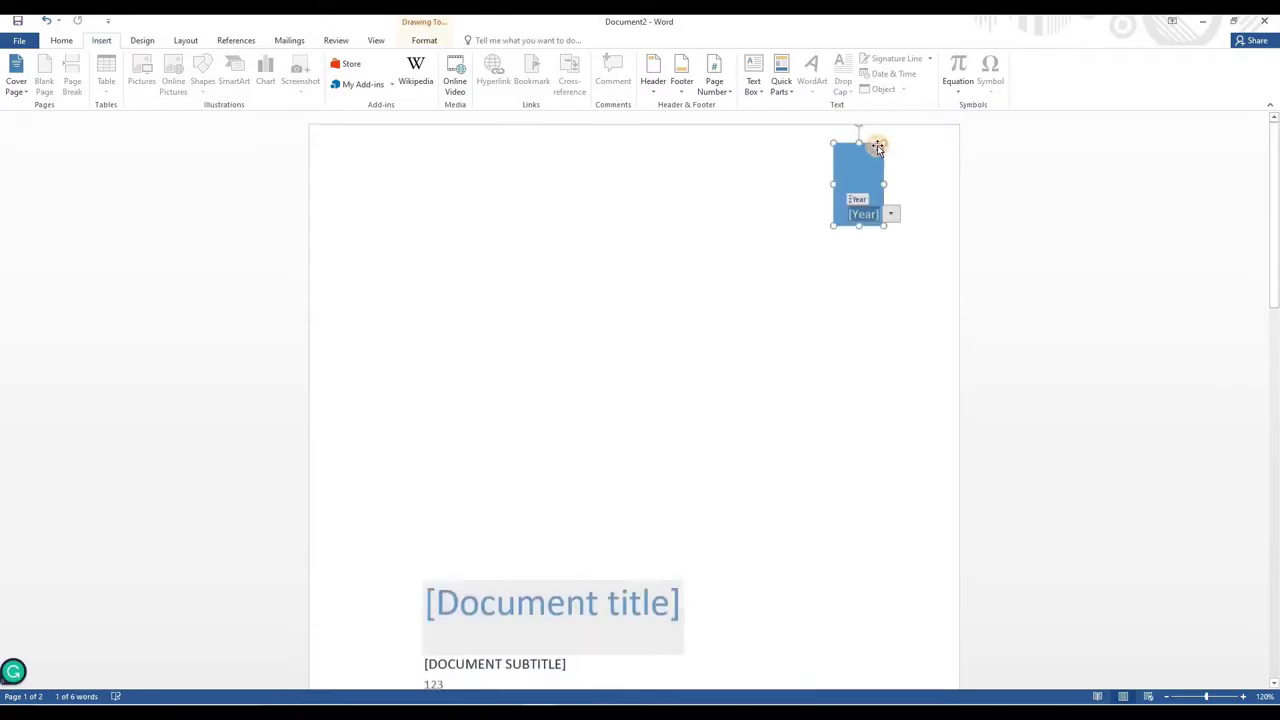
{"action": "key", "text": "Delete"}
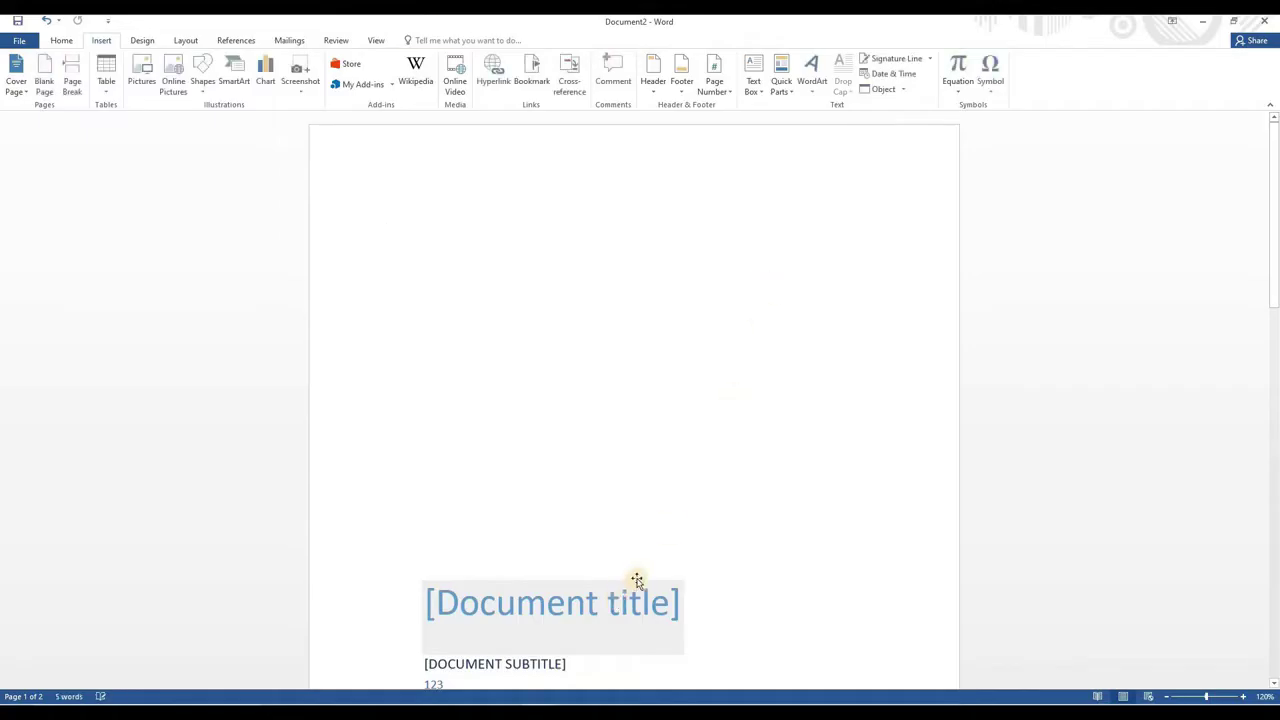
{"action": "left_click", "coordinate": [636, 580]}
{"action": "key", "text": "Delete"}
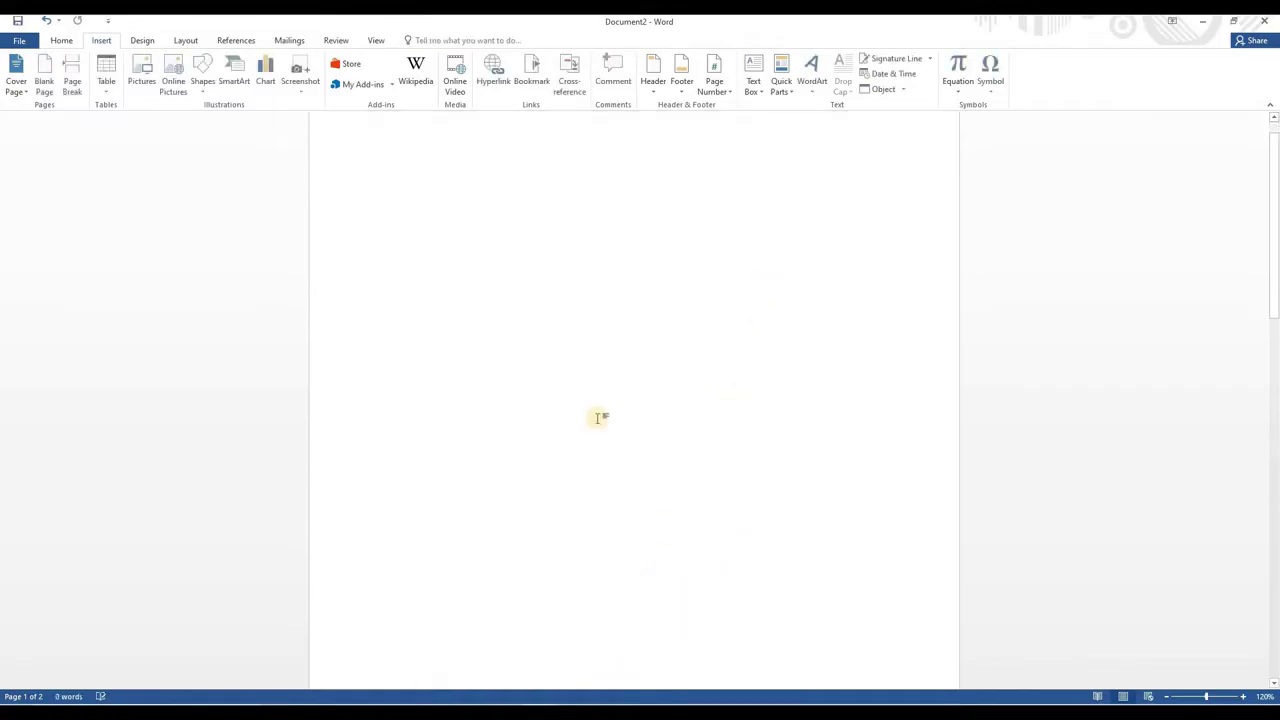
{"action": "scroll", "coordinate": [451, 194], "scroll_direction": "up", "scroll_amount": 1}
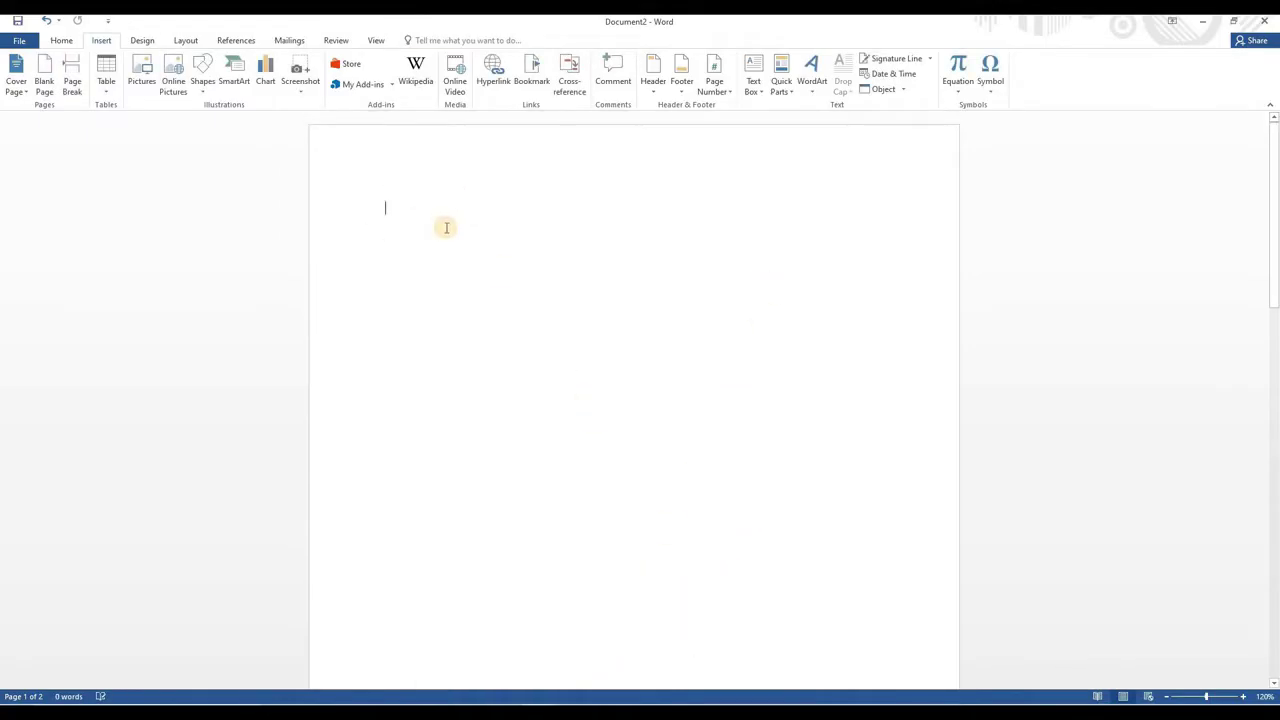
- Type 'International Islamic University Islamabad' and make it a centred, bold, larger heading
{"action": "type", "text": "International Islamic Uni"}
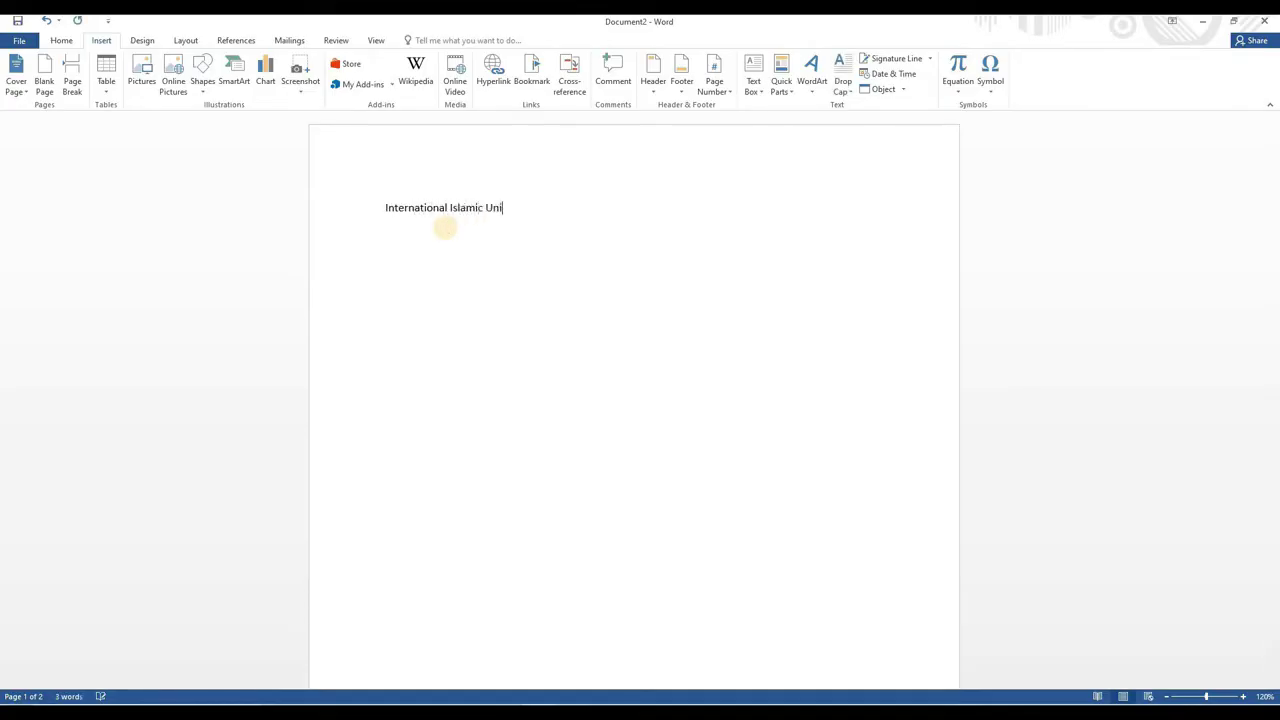
{"action": "type", "text": "versity Islamabad"}
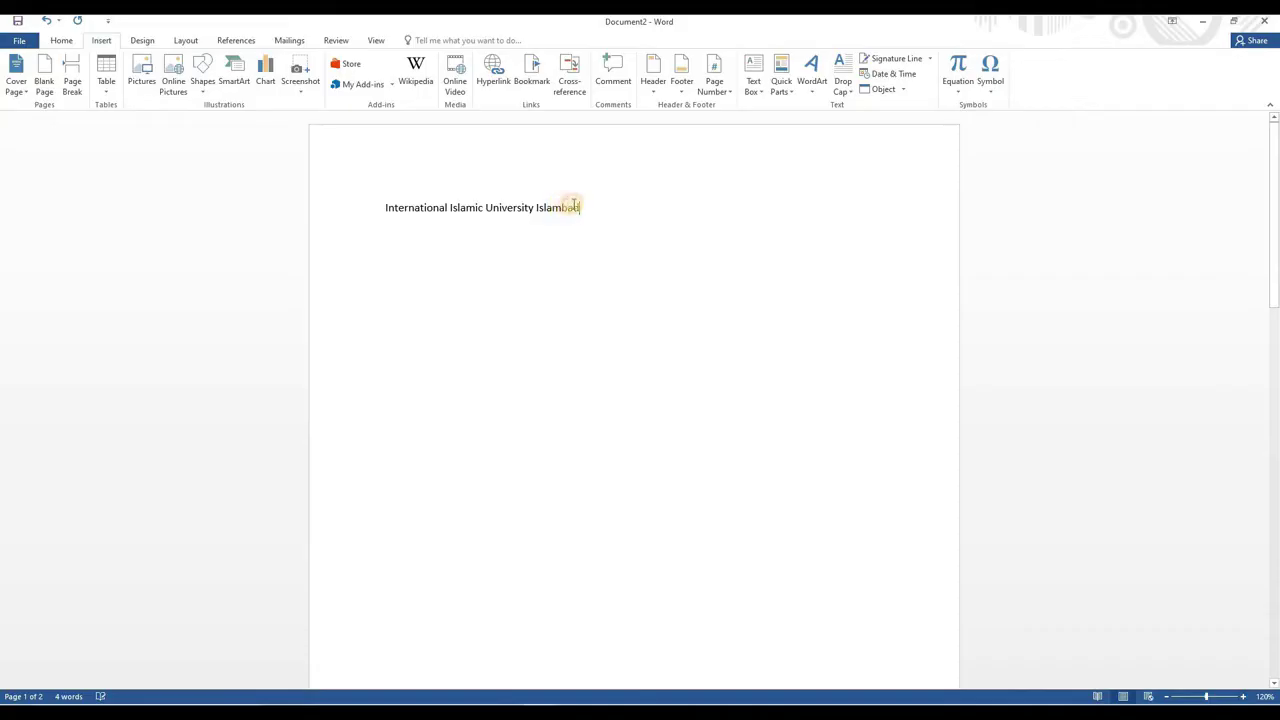
{"action": "left_click", "coordinate": [380, 207]}
{"action": "left_click", "coordinate": [62, 45]}
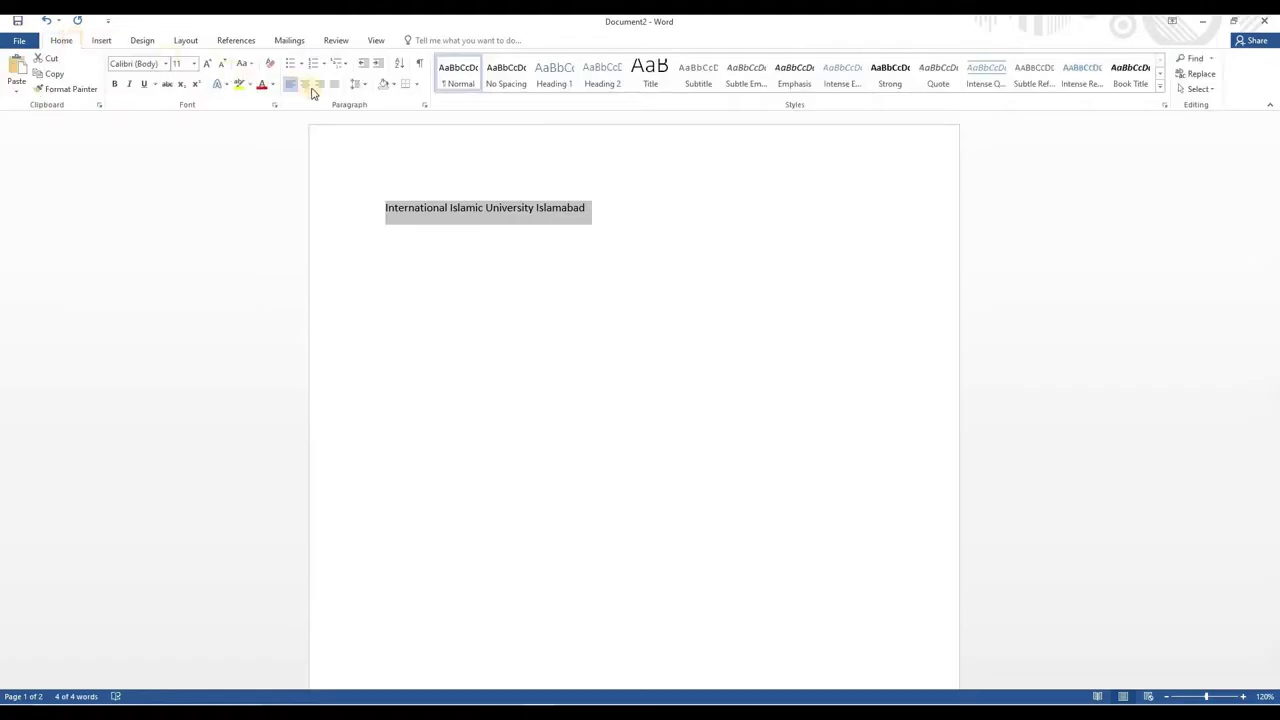
{"action": "left_click", "coordinate": [305, 84]}
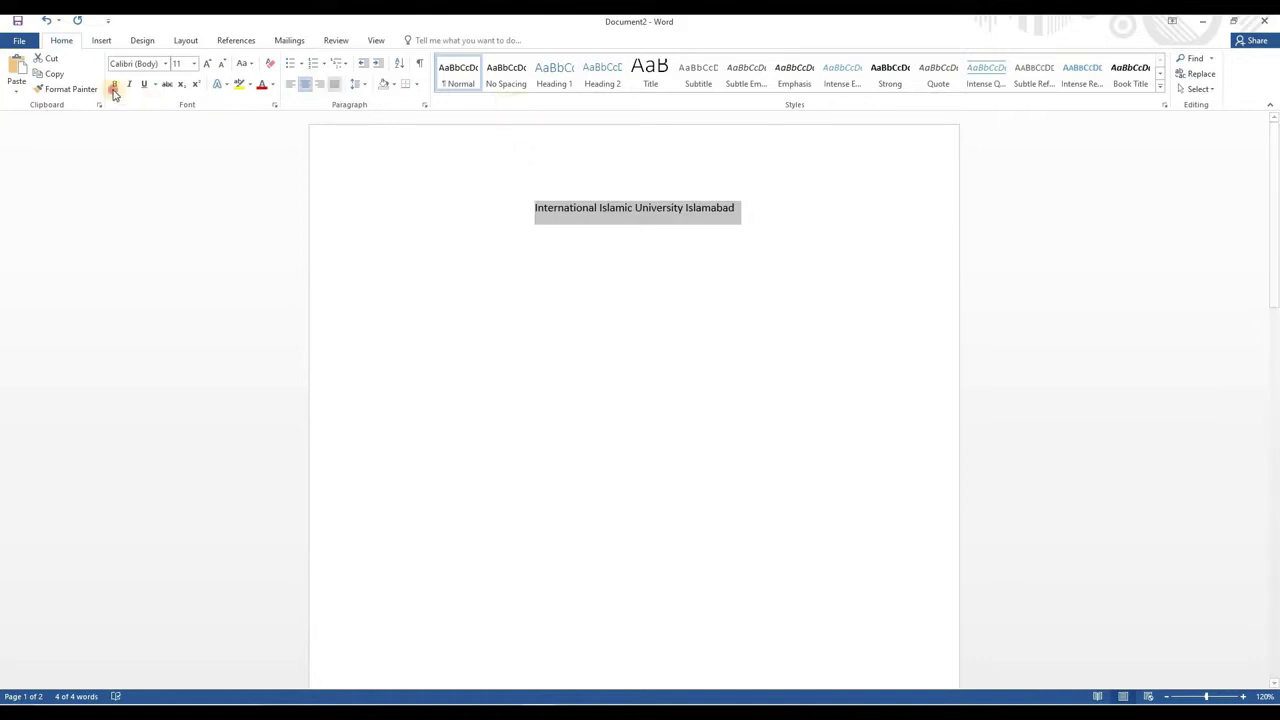
{"action": "key", "text": "ctrl+b"}
{"action": "left_click", "coordinate": [207, 63]}
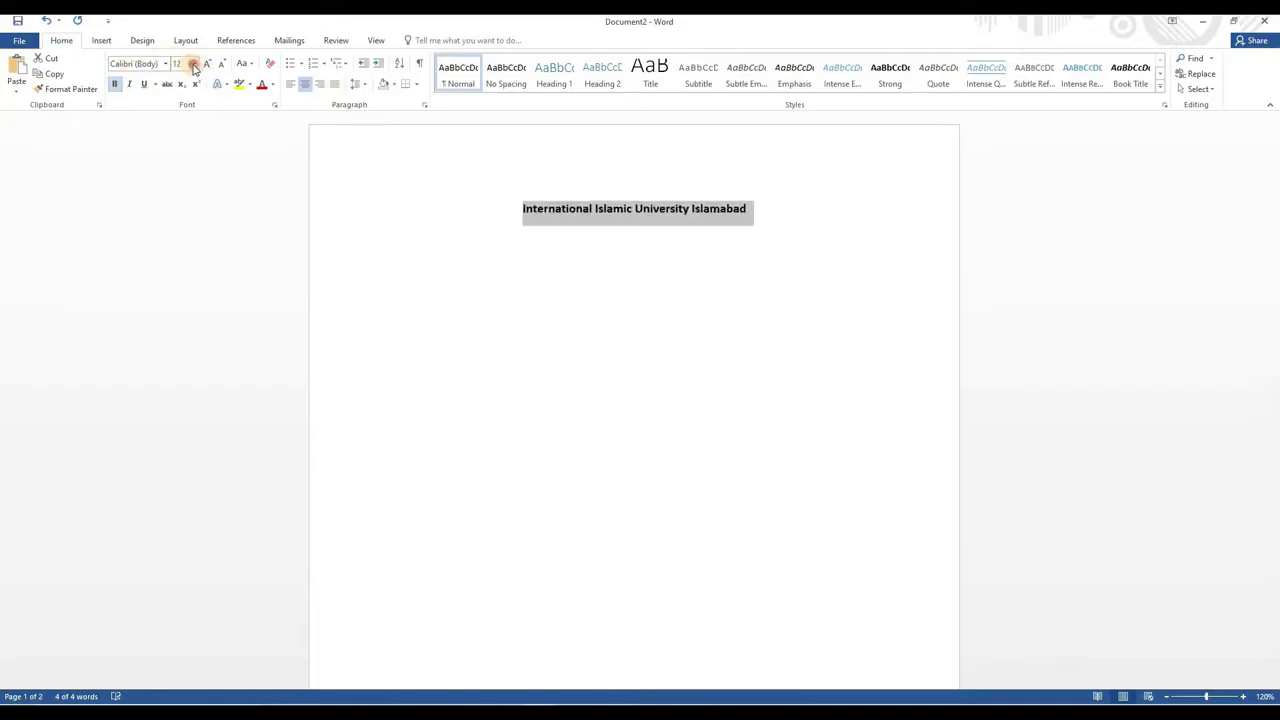
{"action": "left_click", "coordinate": [194, 63]}
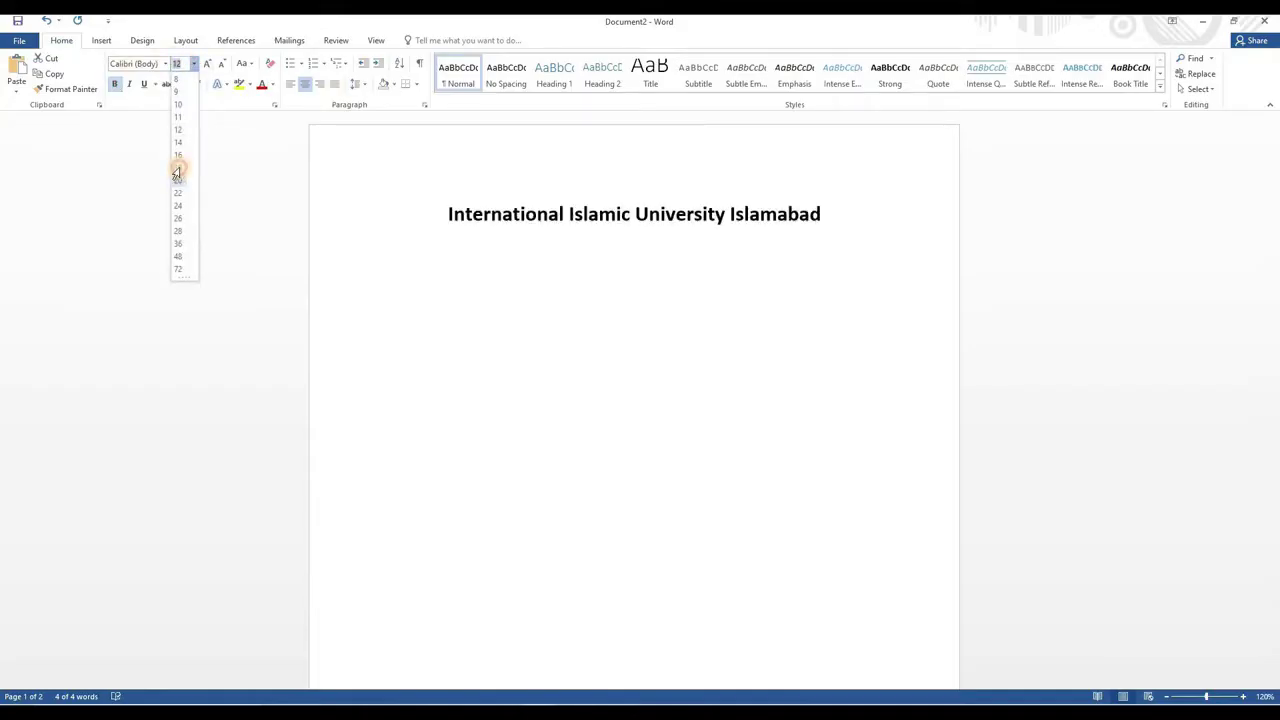
{"action": "left_click", "coordinate": [177, 168]}
{"action": "left_click", "coordinate": [663, 315]}
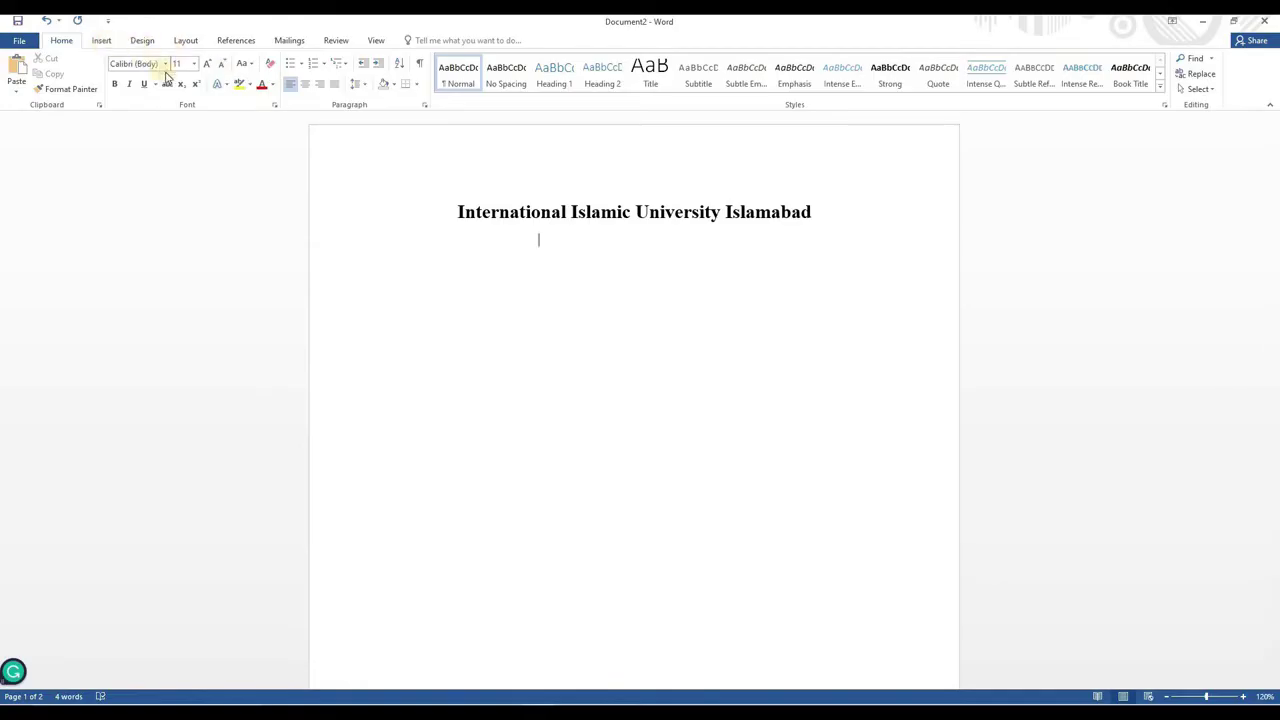
- Insert the university logo image from the computer
{"action": "scroll", "coordinate": [167, 77], "scroll_direction": "down", "scroll_amount": 1}
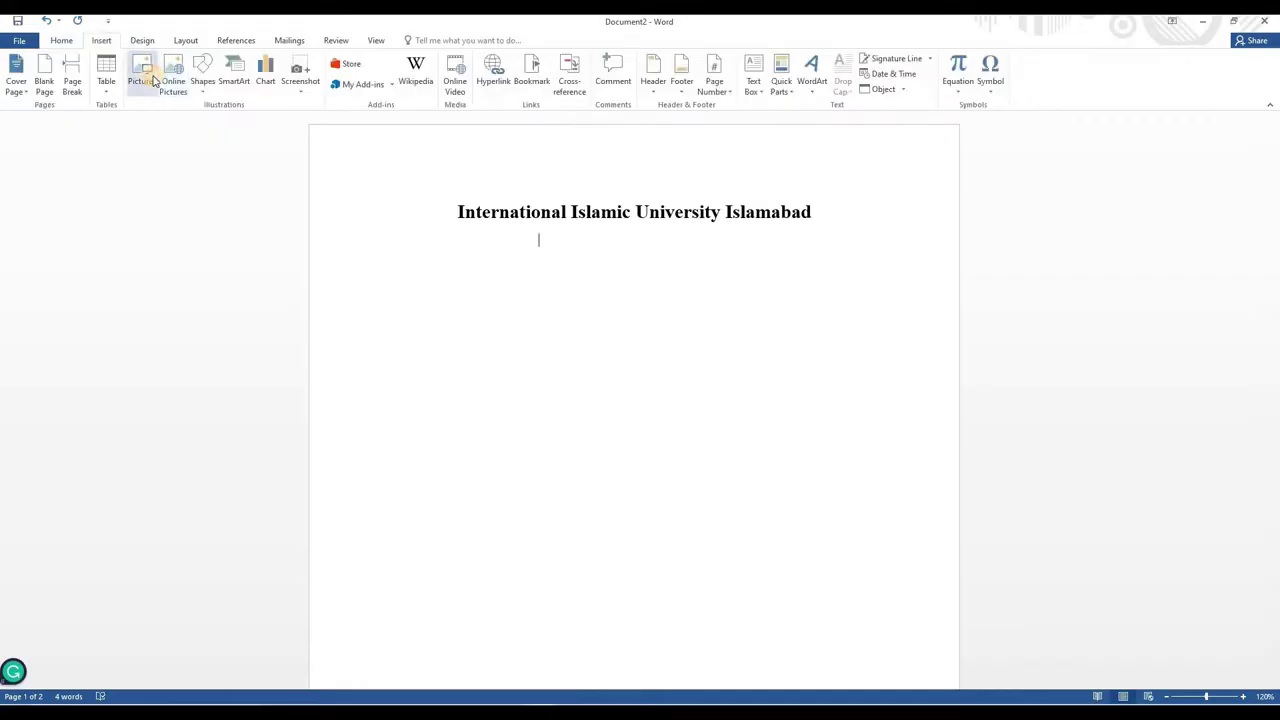
{"action": "left_click", "coordinate": [152, 80]}
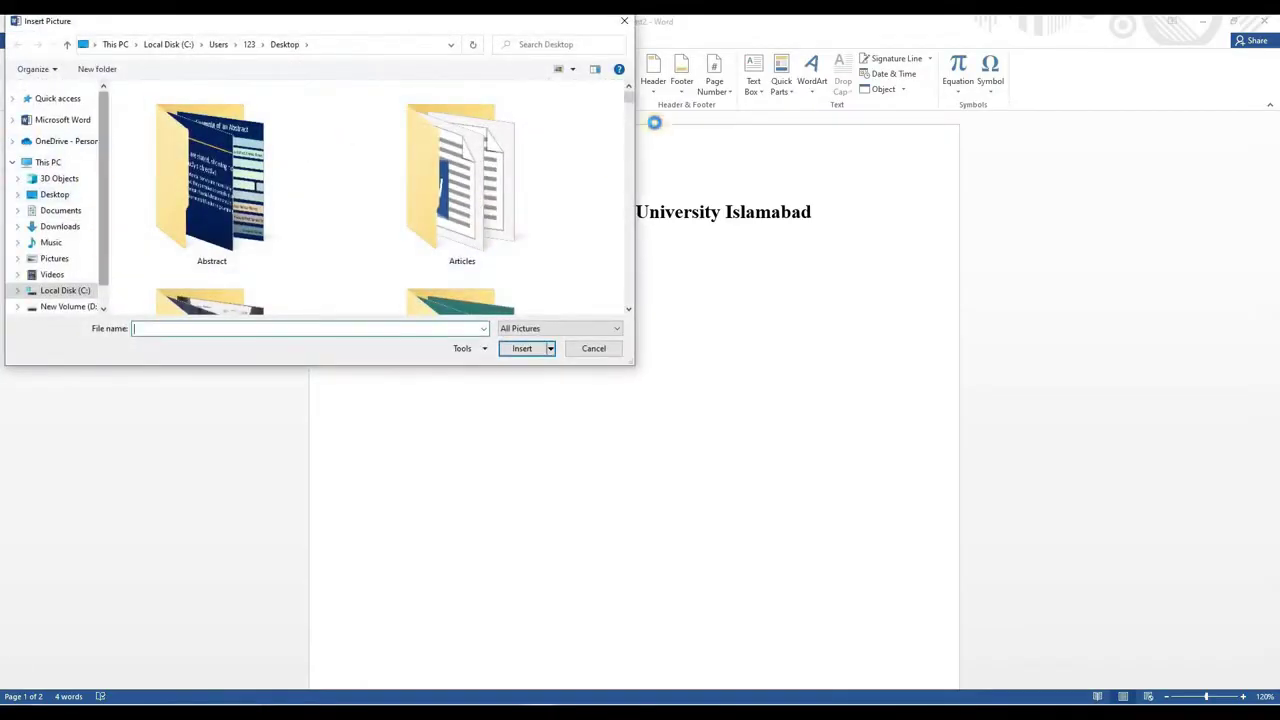
{"action": "scroll", "coordinate": [630, 288], "scroll_direction": "down", "scroll_amount": 5}
{"action": "left_click", "coordinate": [205, 215]}
{"action": "left_click", "coordinate": [522, 348]}
{"action": "scroll", "coordinate": [520, 308], "scroll_direction": "down", "scroll_amount": 3}
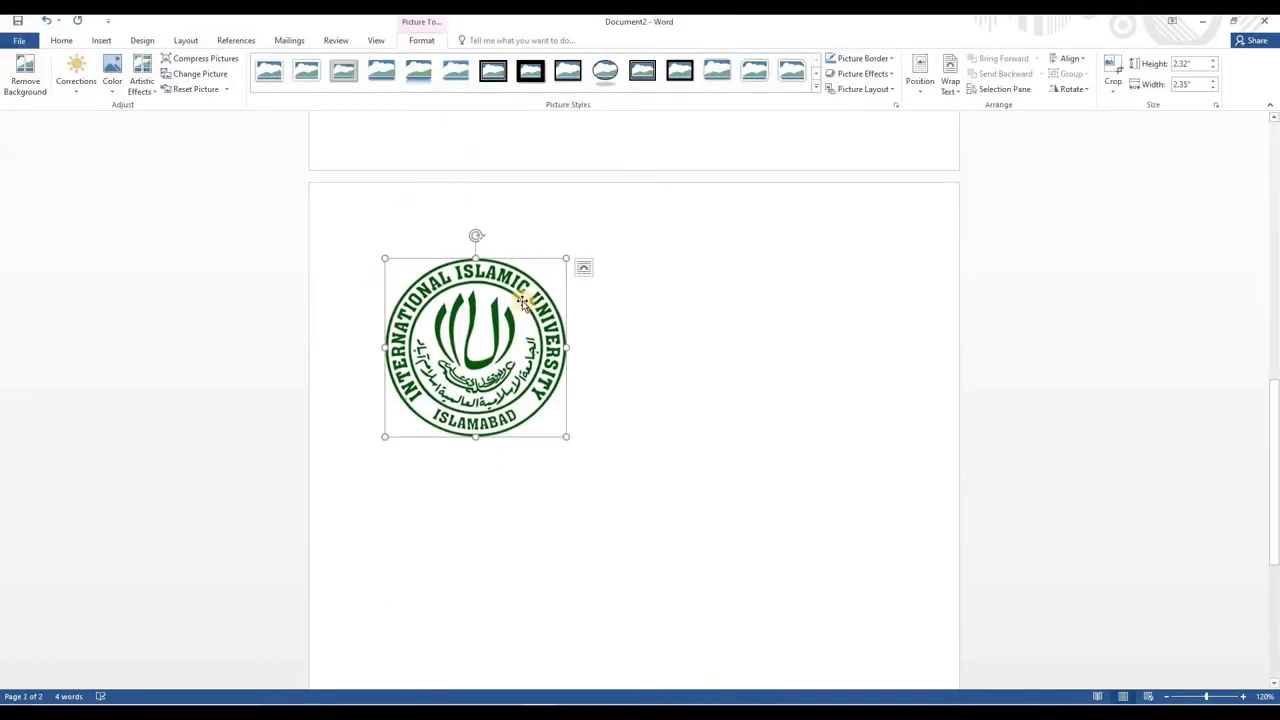
{"action": "left_click", "coordinate": [532, 305]}
{"action": "scroll", "coordinate": [538, 362], "scroll_direction": "up", "scroll_amount": 2}
{"action": "scroll", "coordinate": [490, 374], "scroll_direction": "down", "scroll_amount": 2}
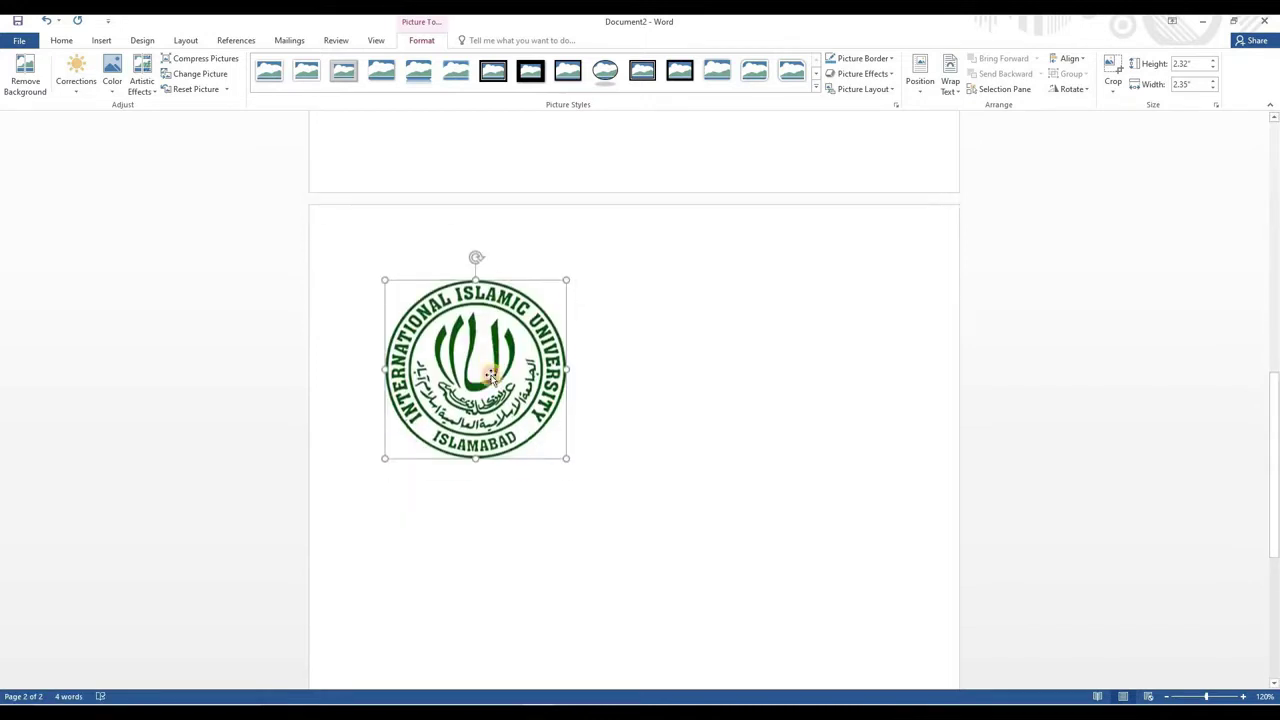
- Give the logo Tight text wrapping and centre it beneath the heading
{"action": "right_click", "coordinate": [495, 371]}
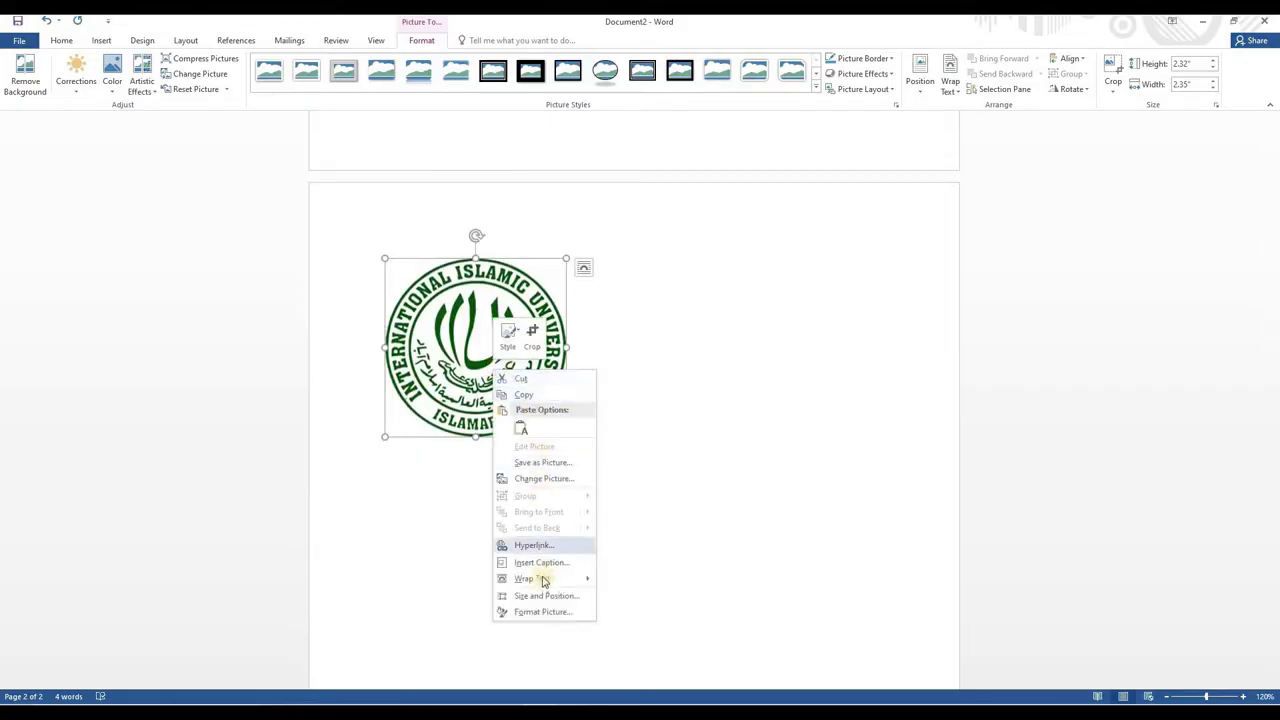
{"action": "mouse_move", "coordinate": [543, 582]}
{"action": "left_click", "coordinate": [636, 548]}
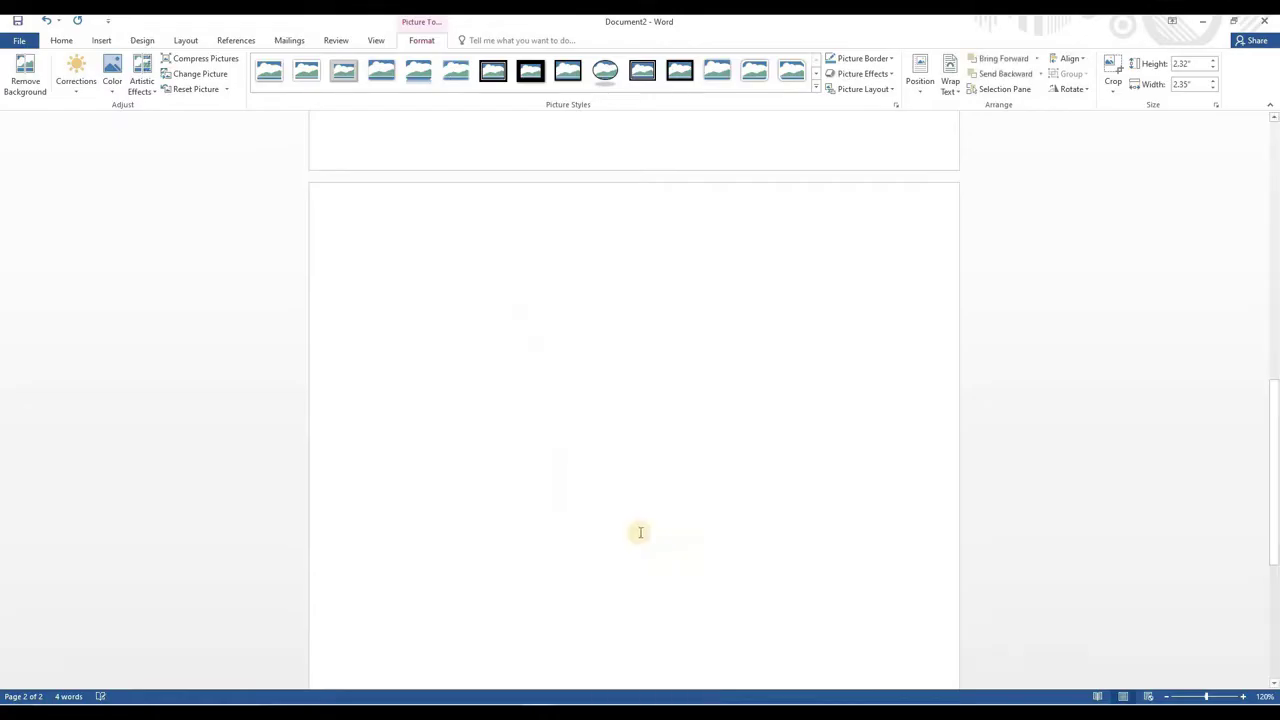
{"action": "scroll", "coordinate": [640, 532], "scroll_direction": "up", "scroll_amount": 10}
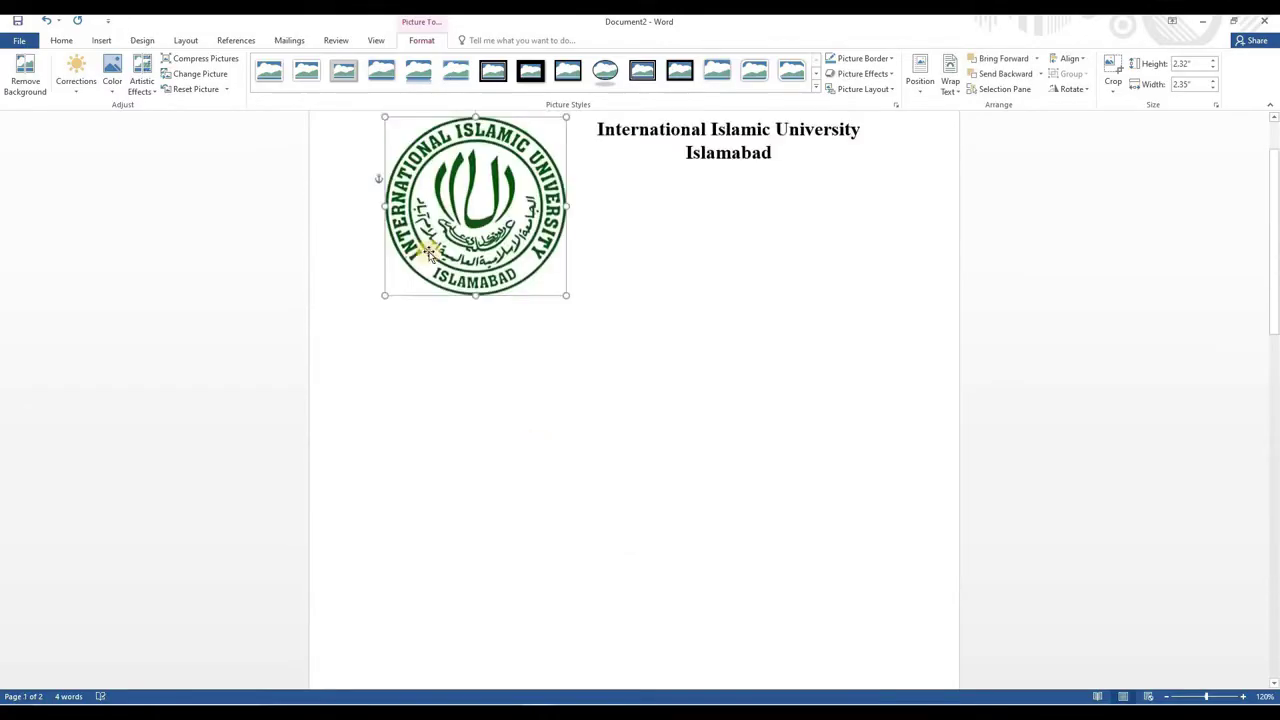
{"action": "left_click_drag", "start_coordinate": [429, 252], "coordinate": [581, 296]}
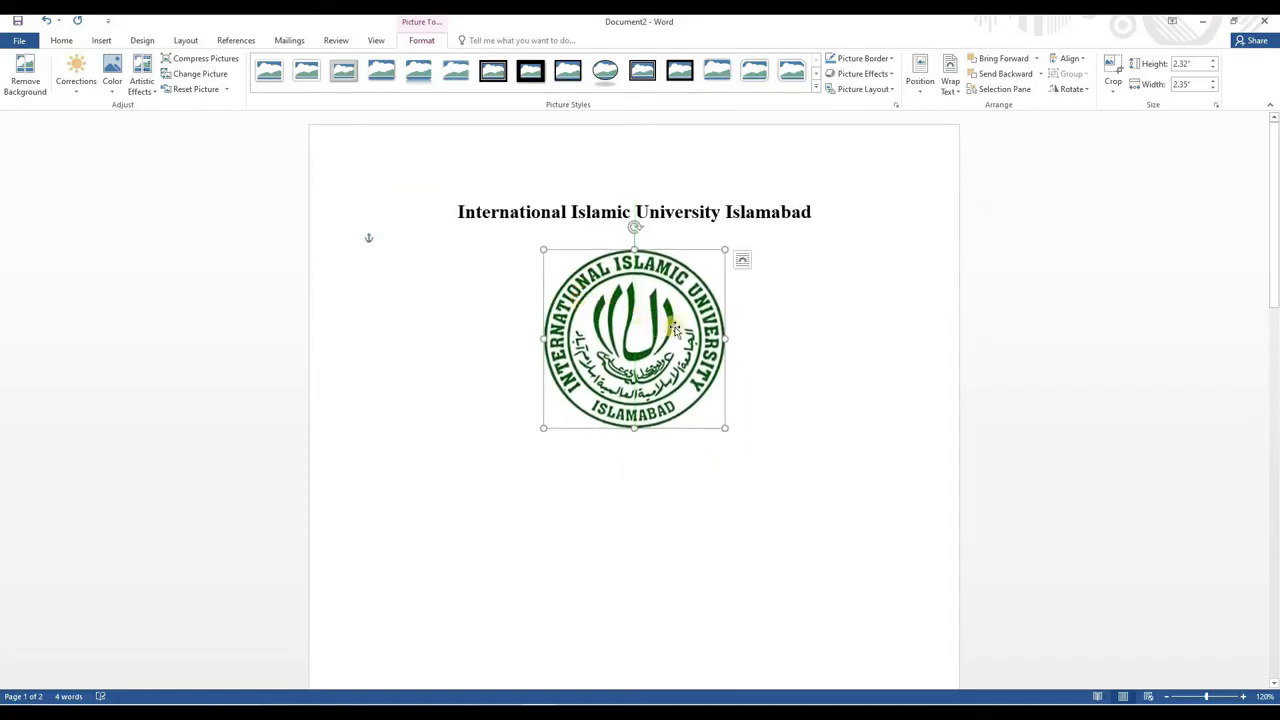
{"action": "left_click", "coordinate": [590, 240]}
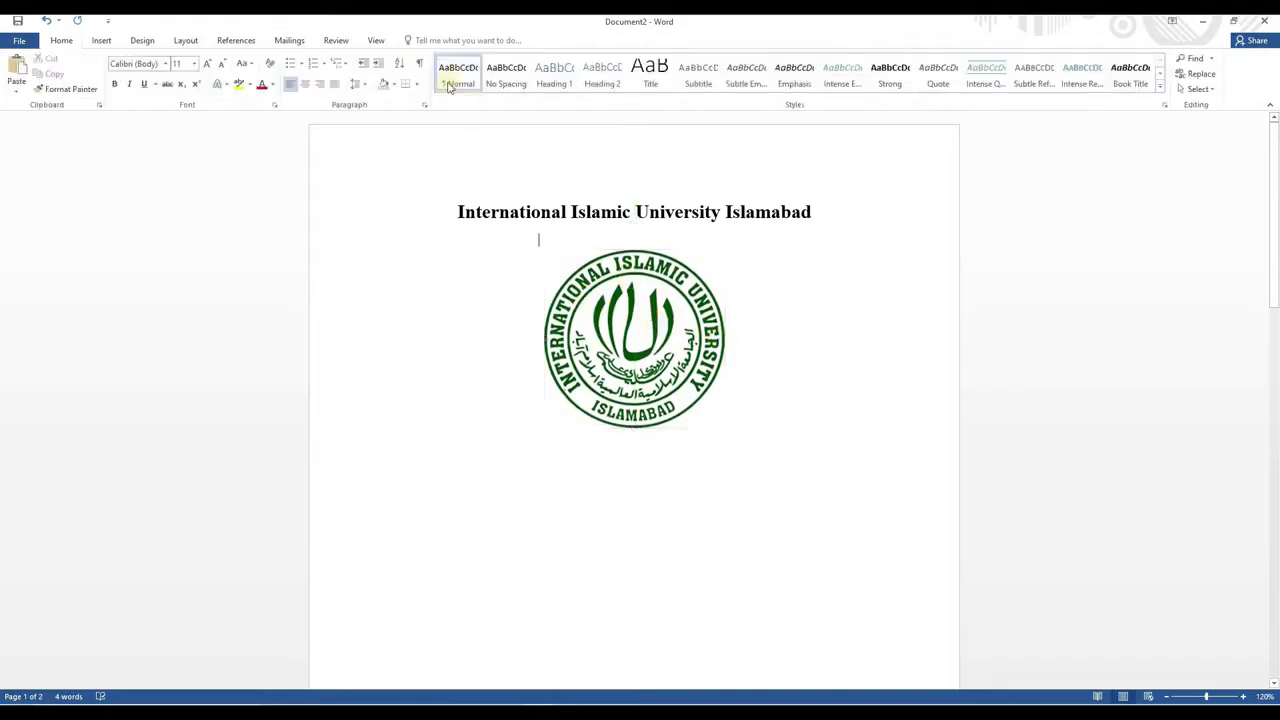
{"action": "left_click", "coordinate": [421, 40]}
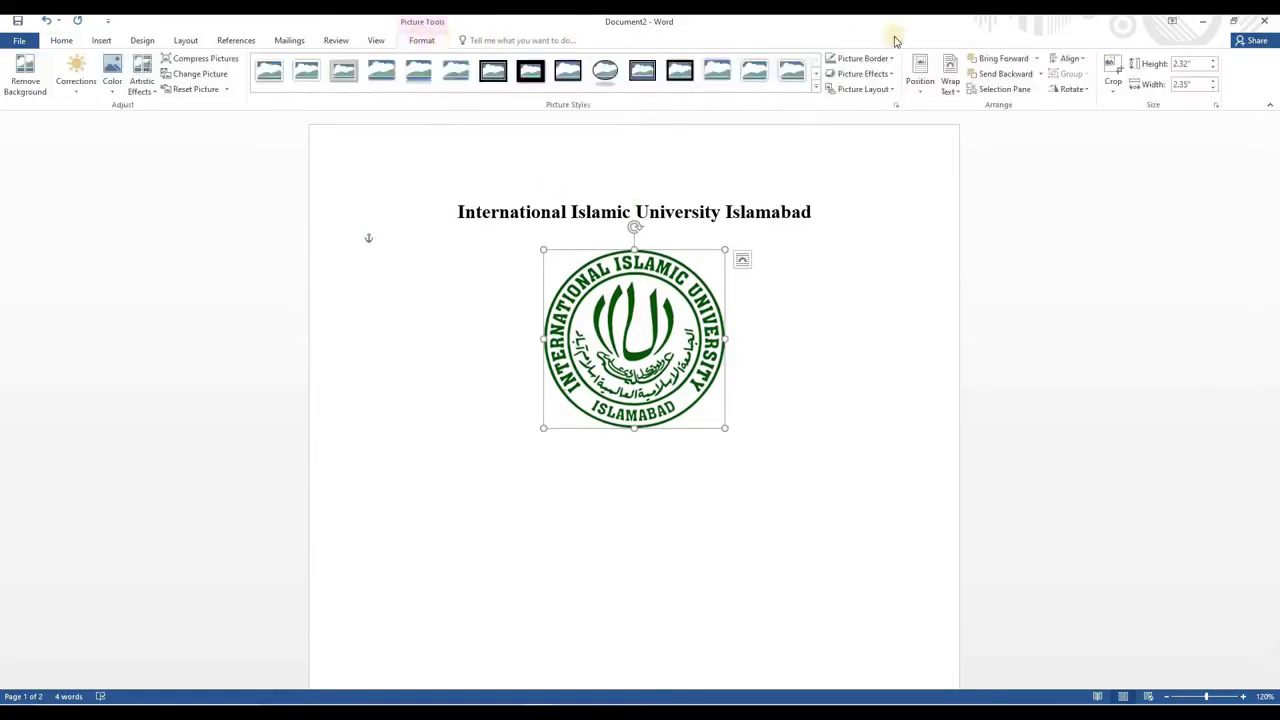
{"action": "left_click", "coordinate": [1072, 59]}
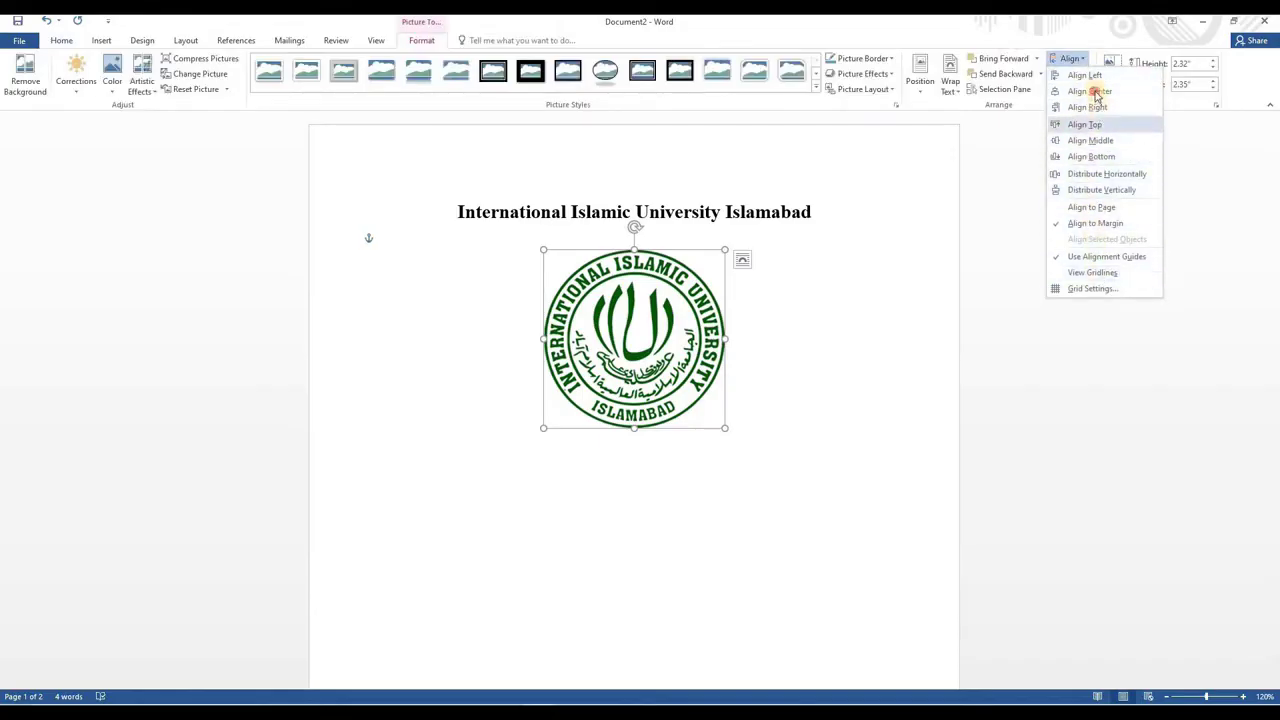
{"action": "left_click", "coordinate": [900, 285]}
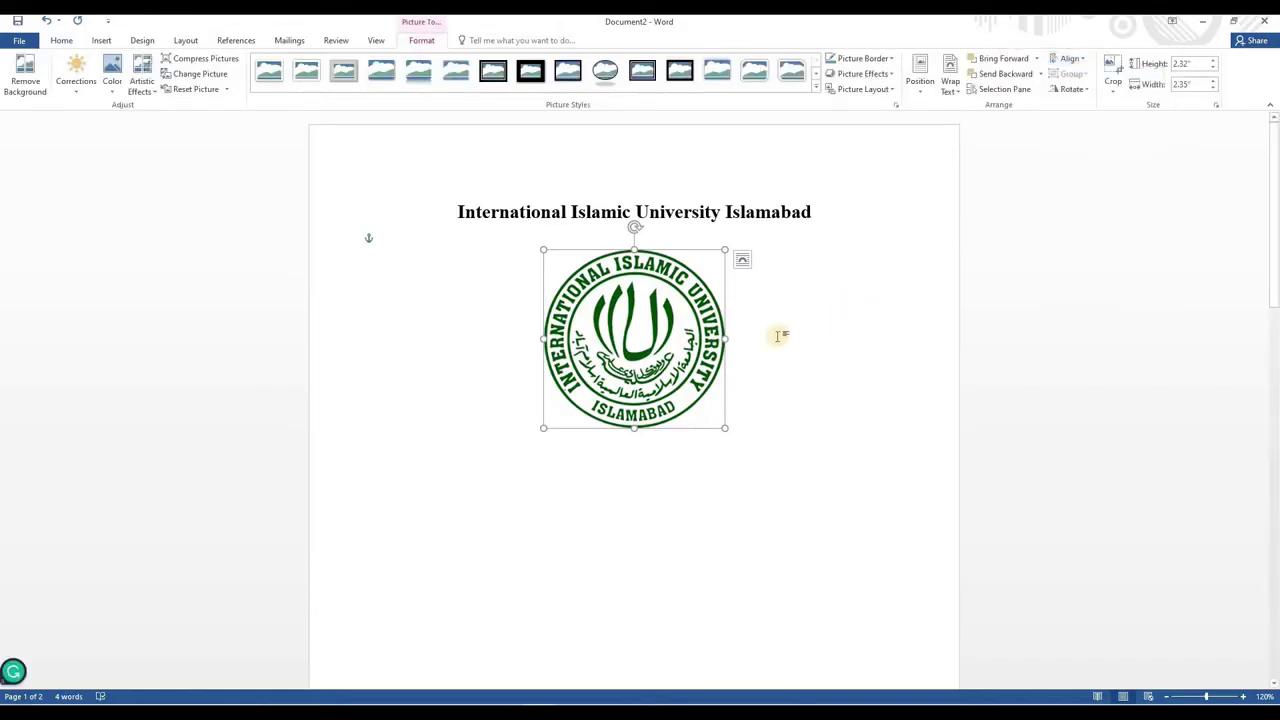
{"action": "left_click", "coordinate": [612, 470]}
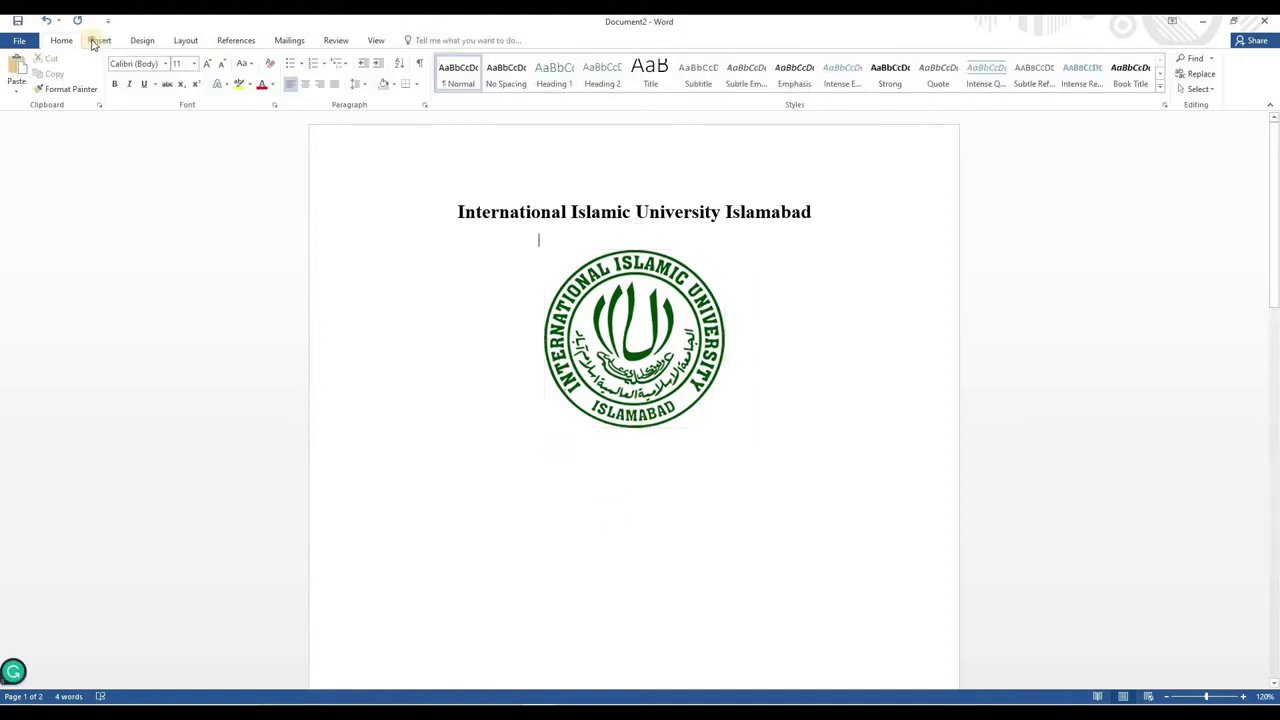
- Insert an empty Simple Text Box and position it below the logo
{"action": "scroll", "coordinate": [514, 40], "scroll_direction": "down", "scroll_amount": 1}
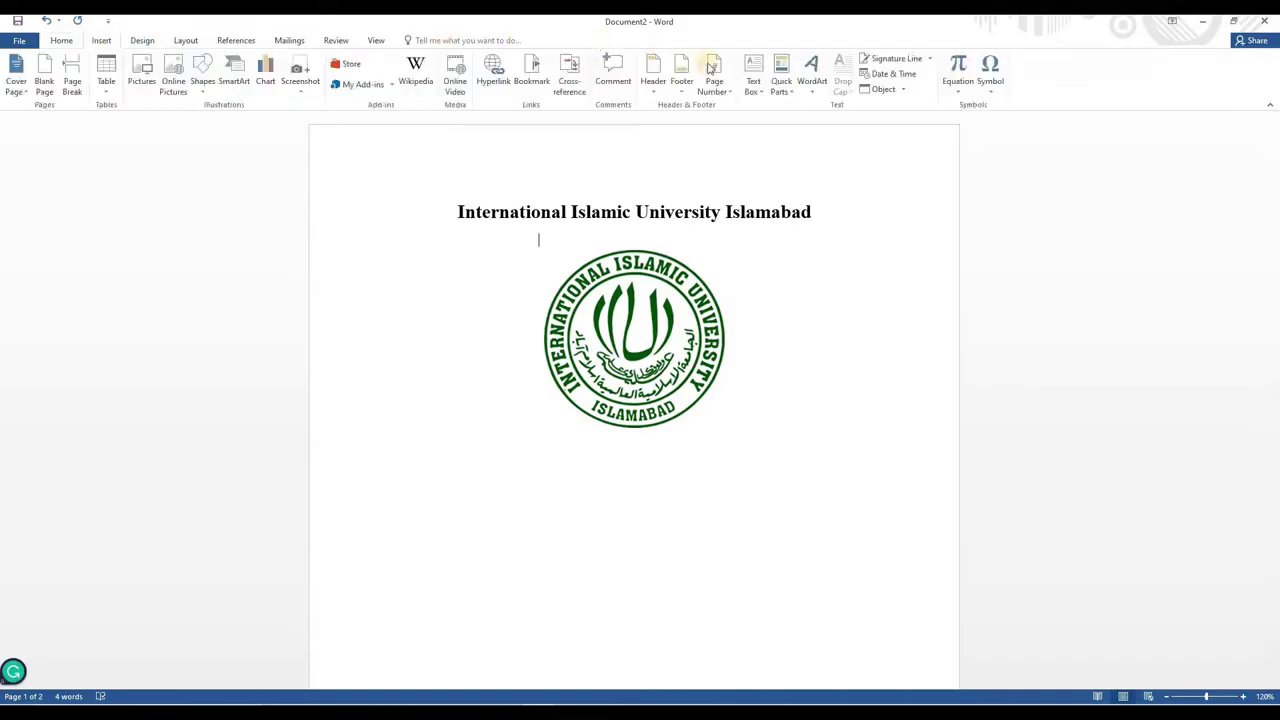
{"action": "left_click", "coordinate": [757, 88]}
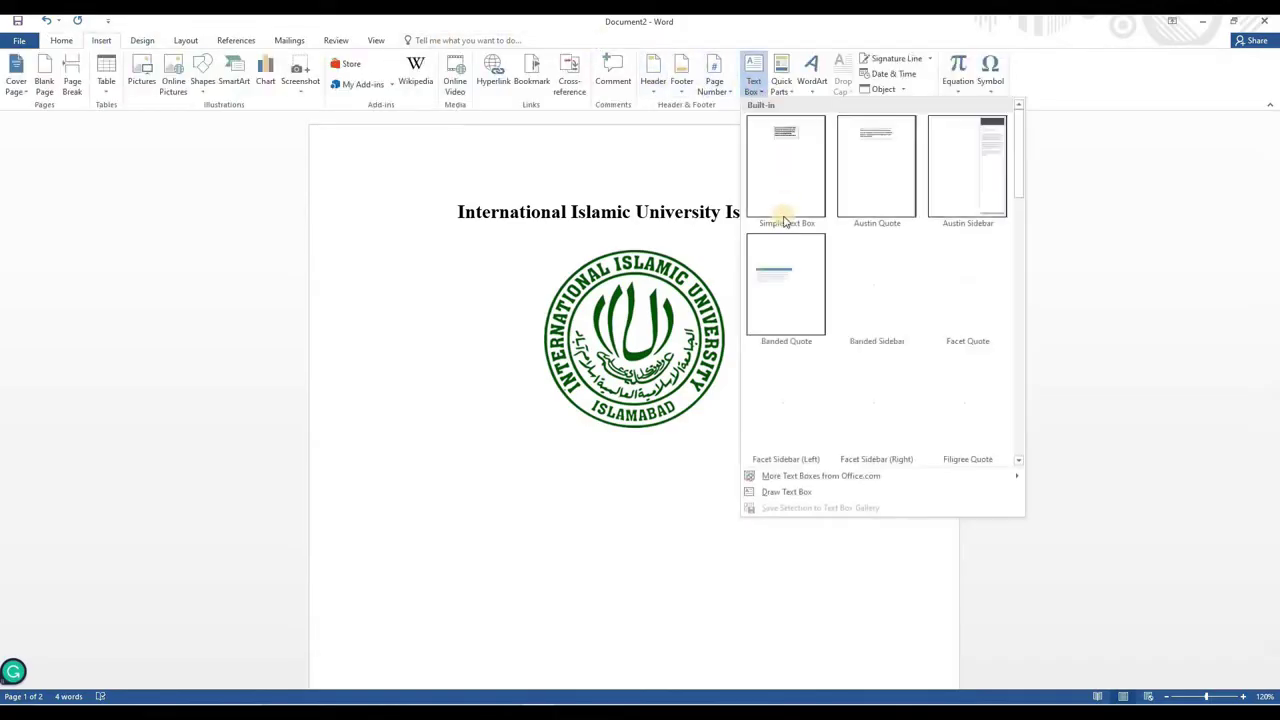
{"action": "left_click", "coordinate": [778, 165]}
{"action": "key", "text": "Delete"}
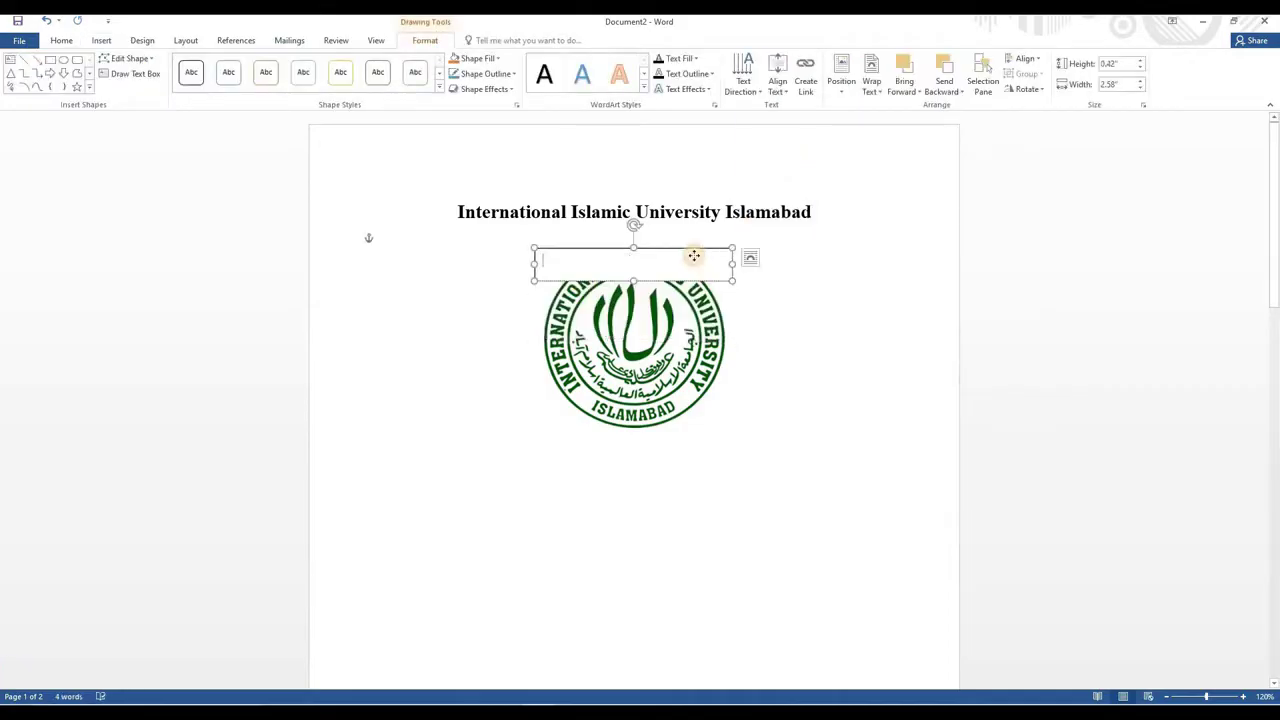
{"action": "left_click_drag", "start_coordinate": [691, 262], "coordinate": [697, 489]}
- Type the Course:, Batch: and Assignment labels on separate lines in the box
{"action": "left_click", "coordinate": [573, 498]}
{"action": "type", "text": "Coun"}
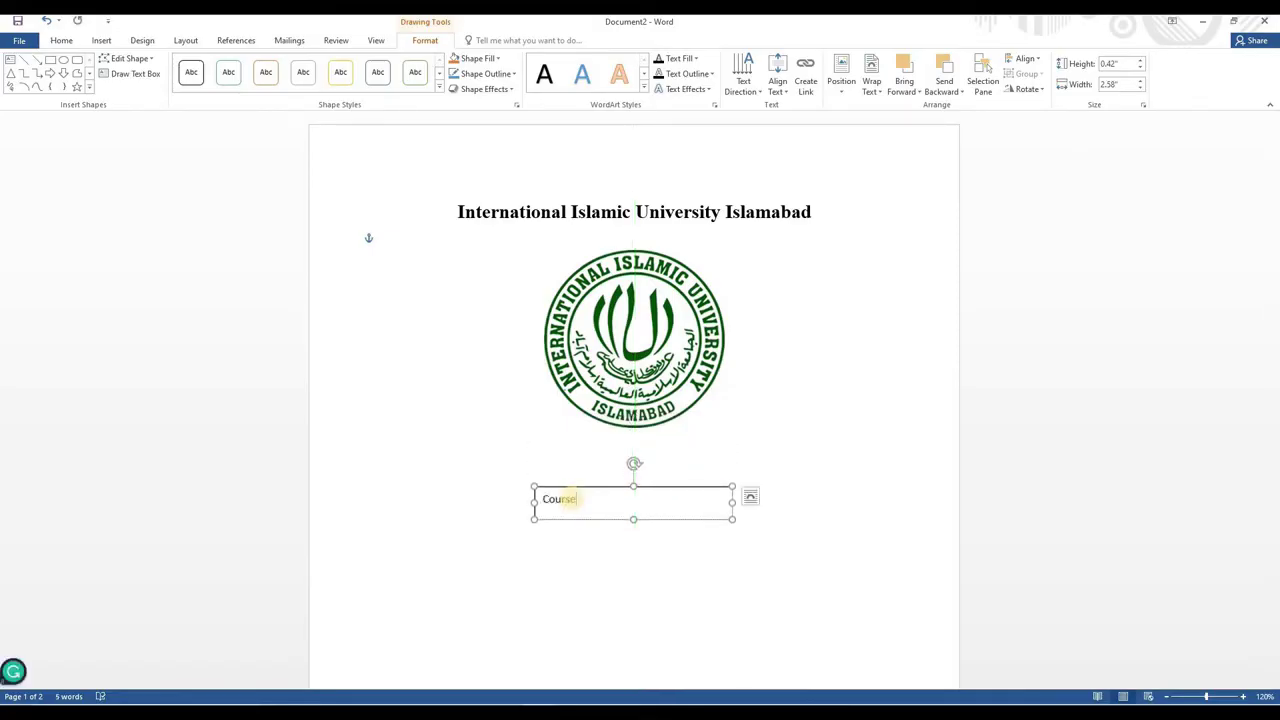
{"action": "type", "text": "se:"}
{"action": "key", "text": "Return"}
{"action": "type", "text": "Batch:"}
{"action": "key", "text": "Return"}
{"action": "type", "text": "Assignment:"}
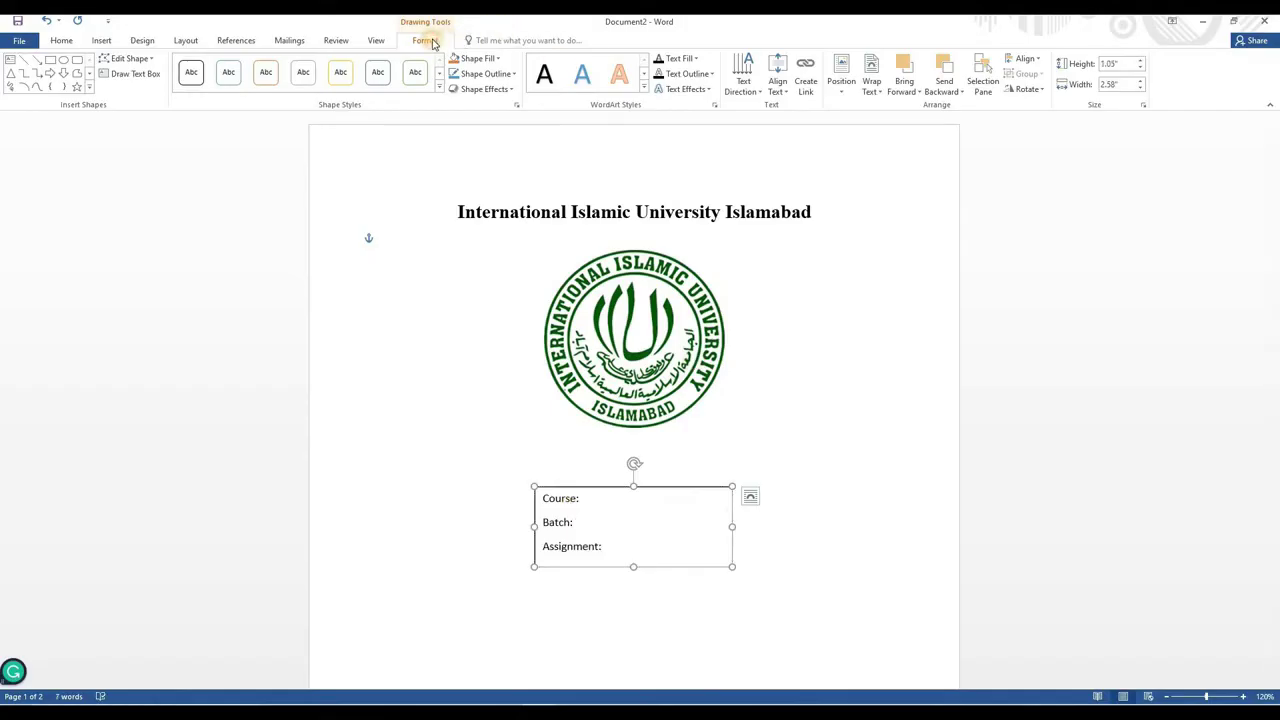
- Remove the text box border and set its lines to 16-pt Times New Roman
{"action": "left_click", "coordinate": [494, 74]}
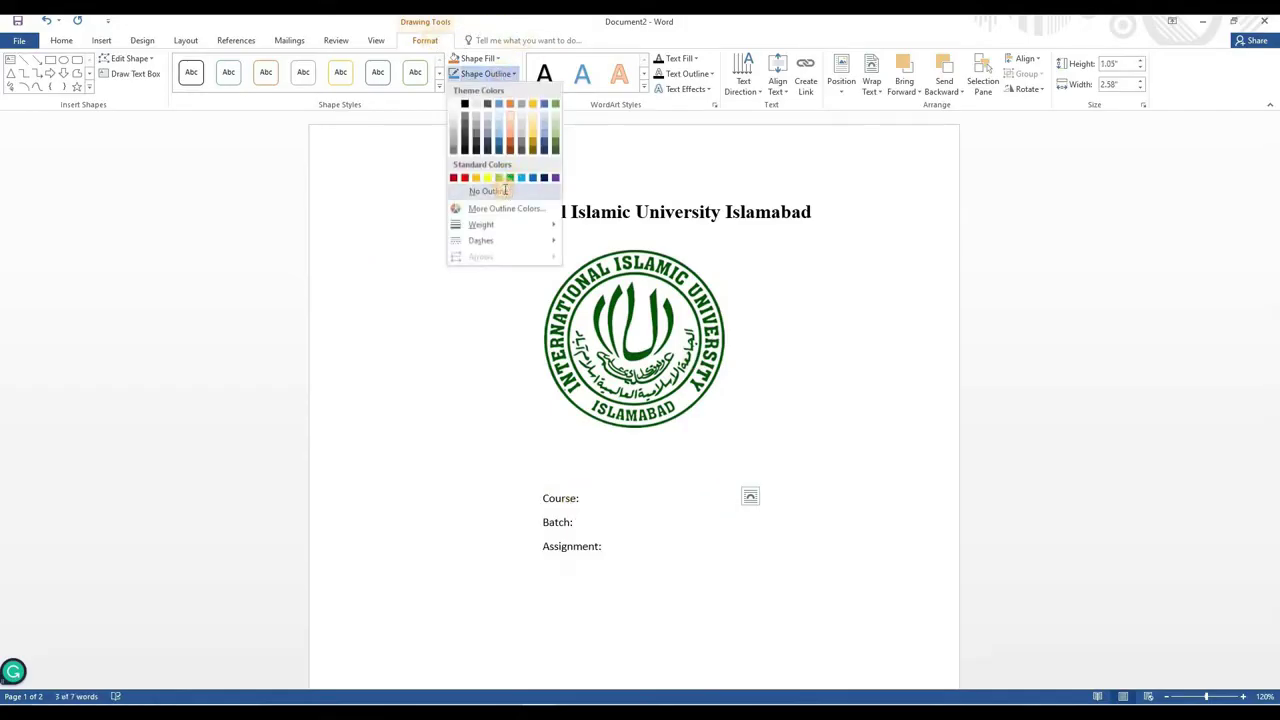
{"action": "left_click", "coordinate": [505, 191]}
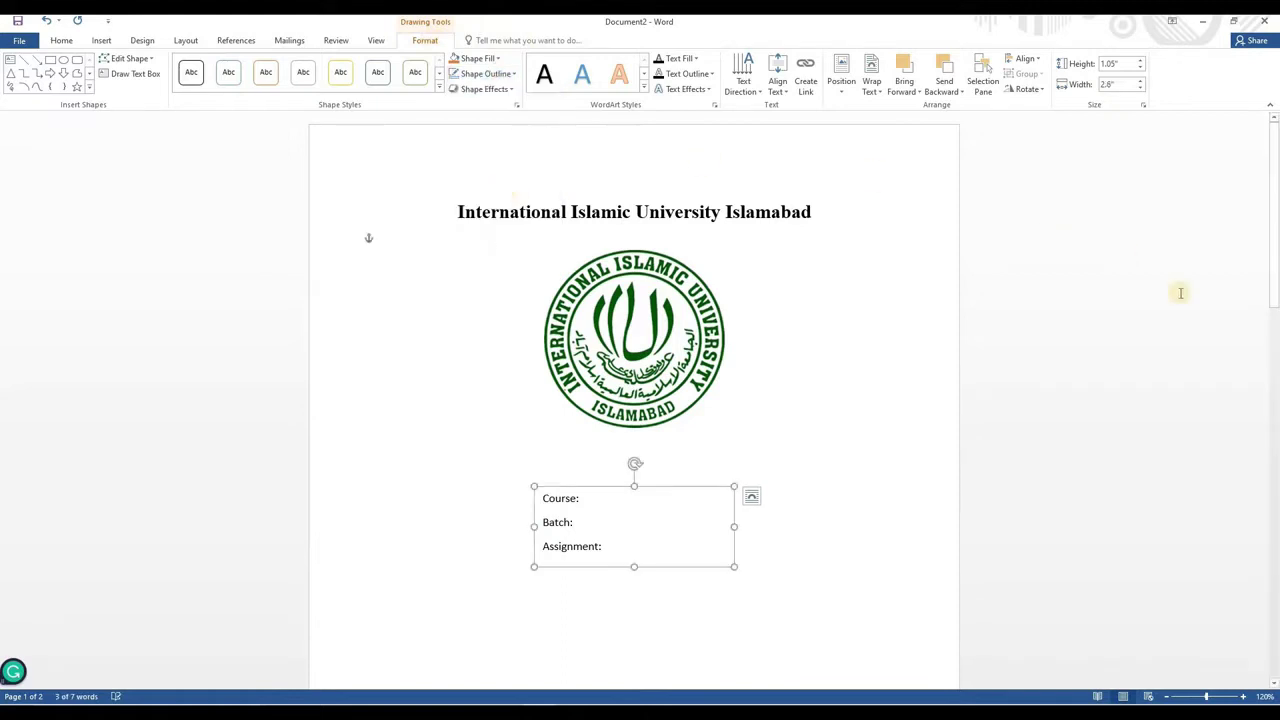
{"action": "left_click_drag", "start_coordinate": [605, 548], "coordinate": [538, 497]}
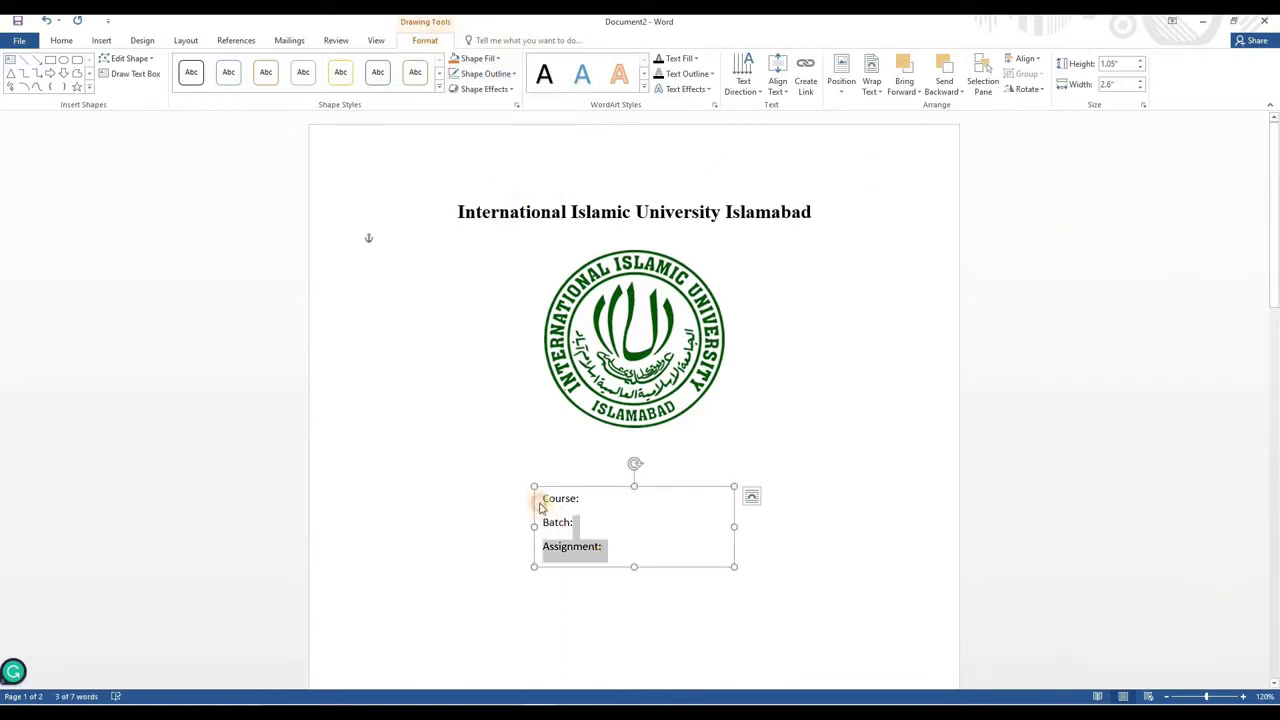
{"action": "left_click", "coordinate": [61, 40]}
{"action": "left_click", "coordinate": [193, 63]}
{"action": "left_click", "coordinate": [177, 156]}
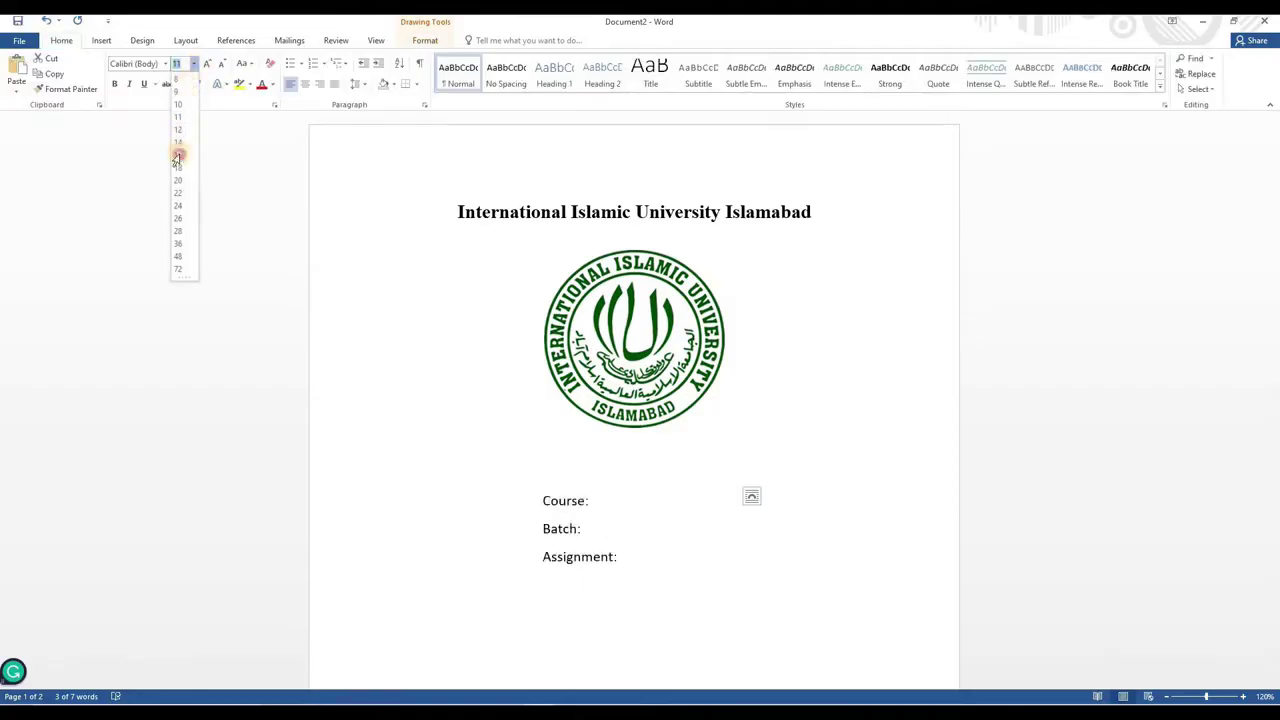
{"action": "left_click", "coordinate": [165, 63]}
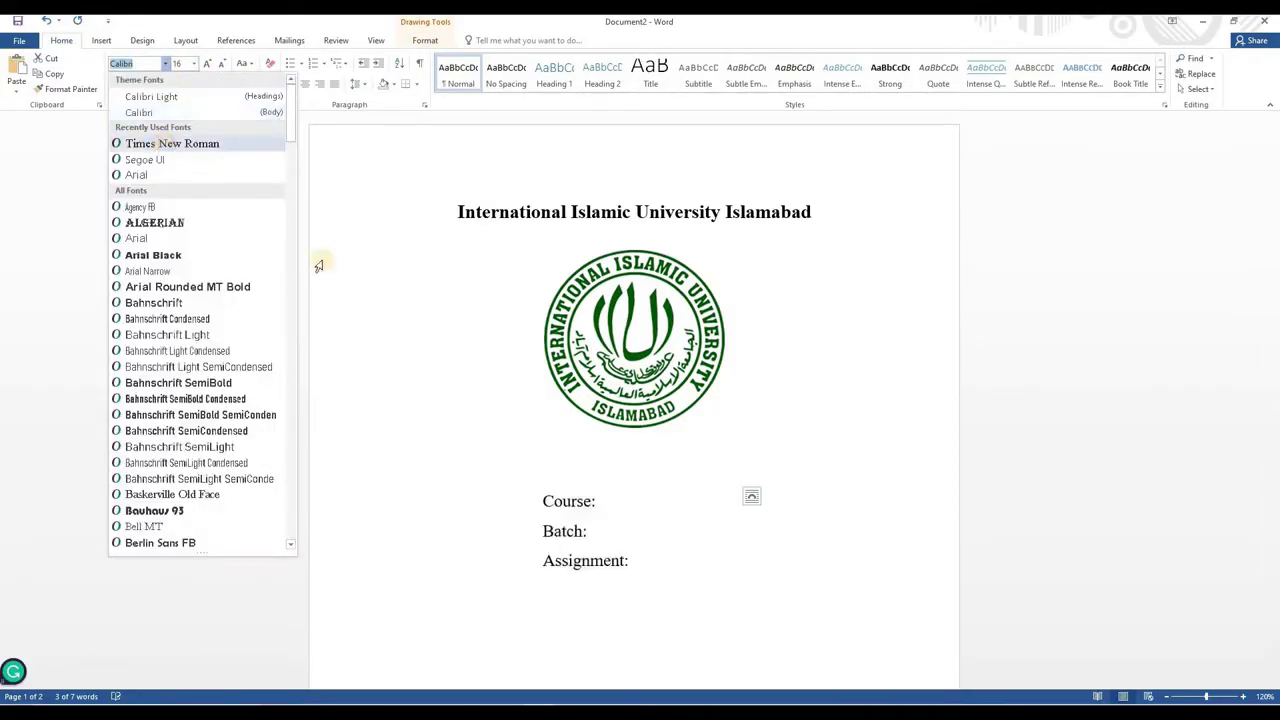
{"action": "key", "text": "Return"}
- Bold the Course:, Batch: and Assignment: labels
{"action": "left_click_drag", "start_coordinate": [596, 501], "coordinate": [538, 492]}
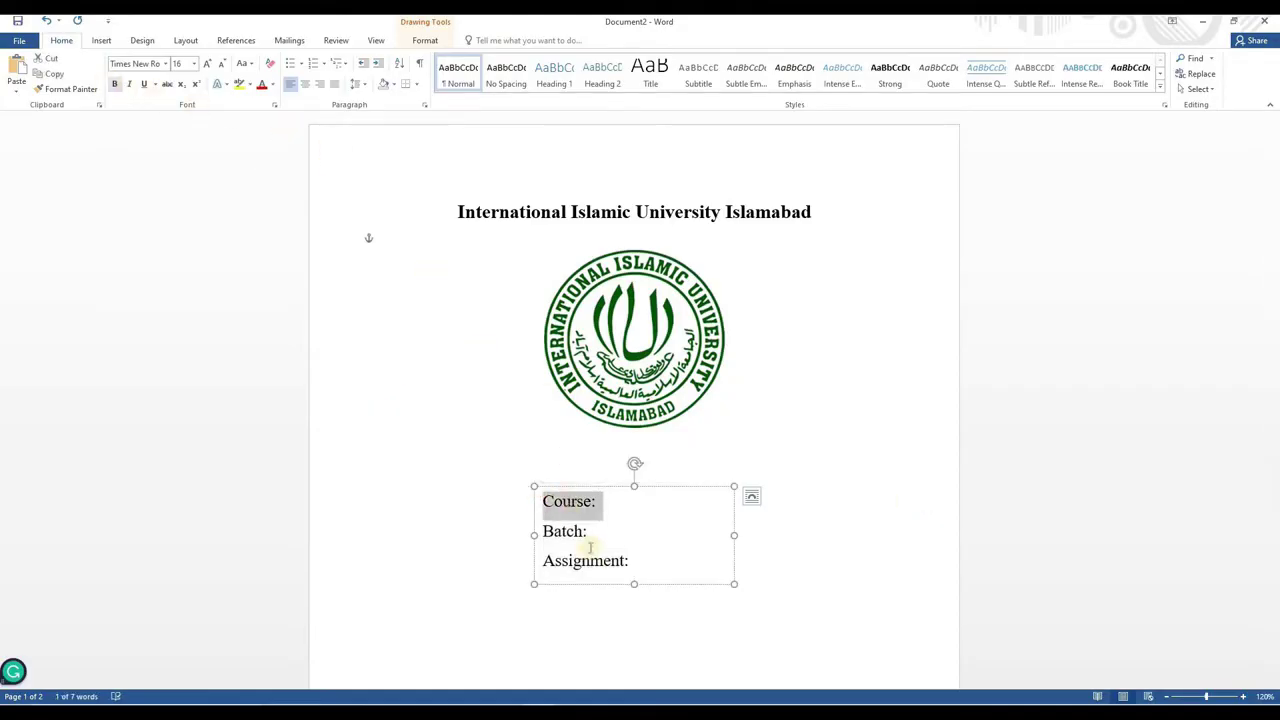
{"action": "key", "text": "ctrl+b"}
{"action": "left_click_drag", "start_coordinate": [542, 521], "coordinate": [632, 562]}
{"action": "key", "text": "ctrl+b"}
{"action": "key", "text": "ctrl+b"}
- Fill in IT in Business, BS 47 (A) and Types of Software after the labels
{"action": "left_click", "coordinate": [609, 502]}
{"action": "type", "text": "IT in Business"}
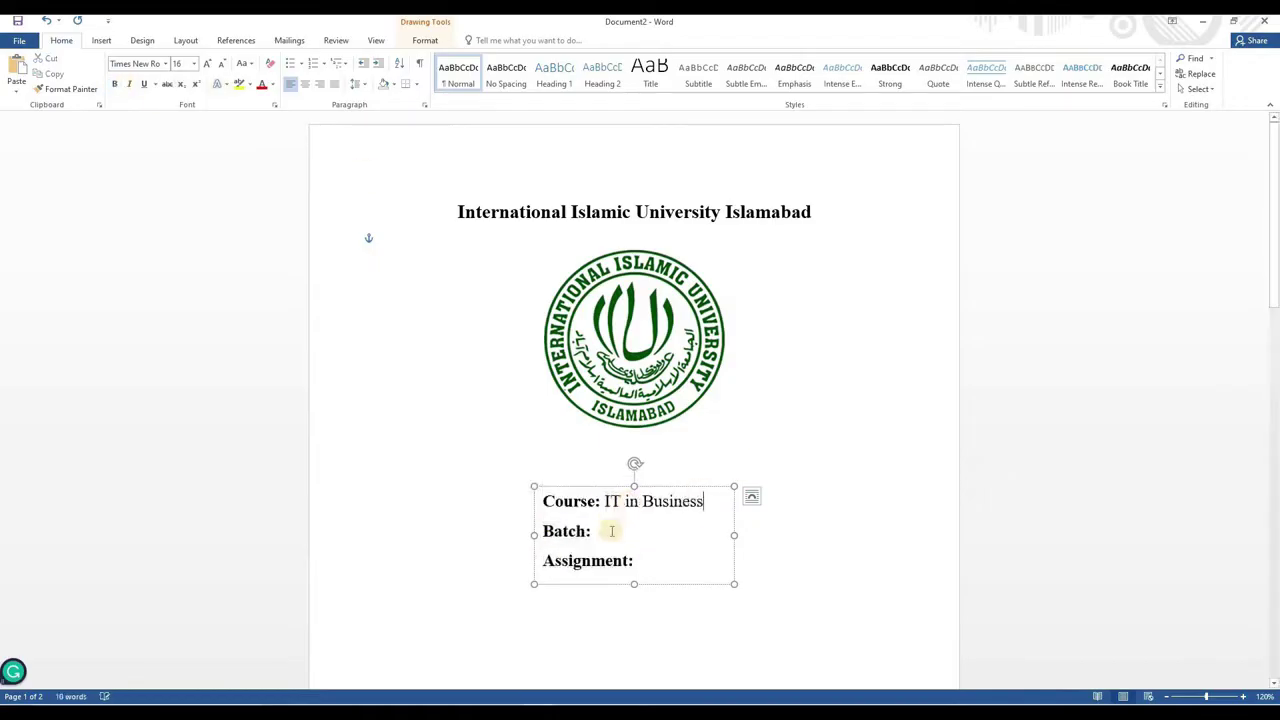
{"action": "left_click", "coordinate": [608, 531]}
{"action": "type", "text": "BS BA 47 (A)"}
{"action": "left_click_drag", "start_coordinate": [596, 531], "coordinate": [764, 560]}
{"action": "double_click", "coordinate": [632, 531]}
{"action": "key", "text": "Delete"}
{"action": "type", "text": "Types of Softwares"}
{"action": "left_click", "coordinate": [889, 551]}
{"action": "left_click", "coordinate": [710, 487]}
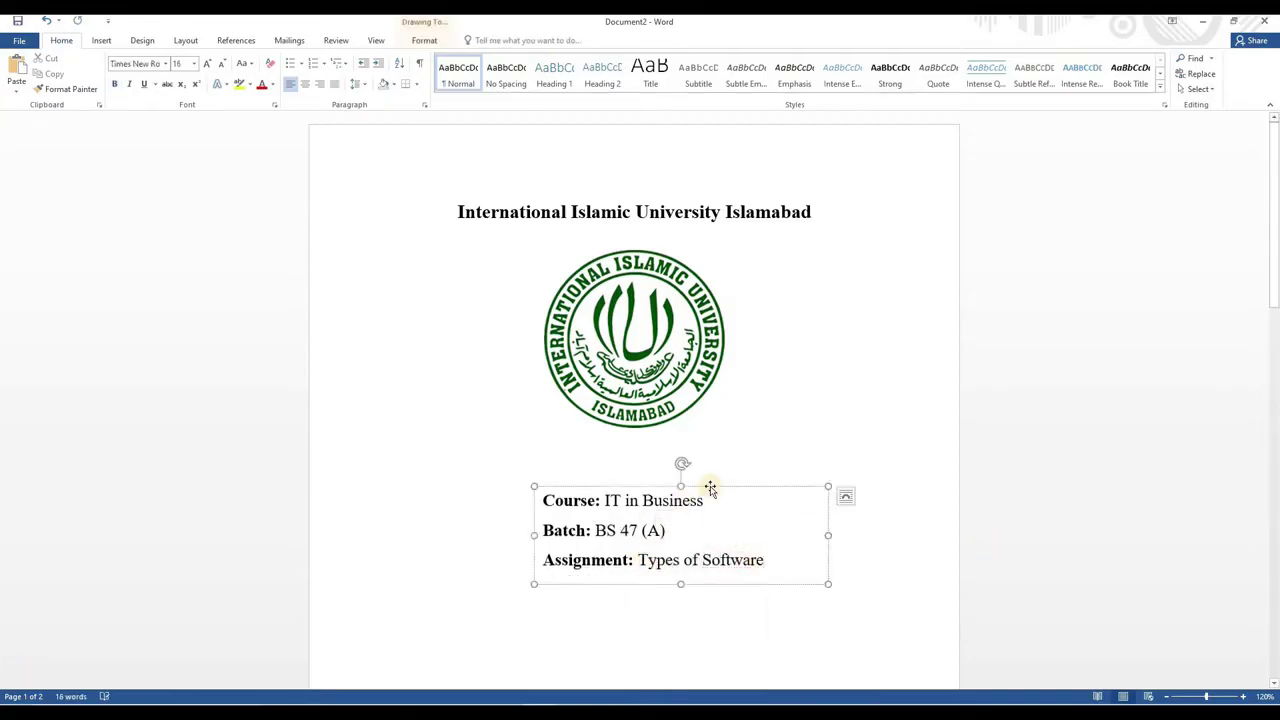
- Centre the details text box horizontally on the page
{"action": "left_click", "coordinate": [424, 40]}
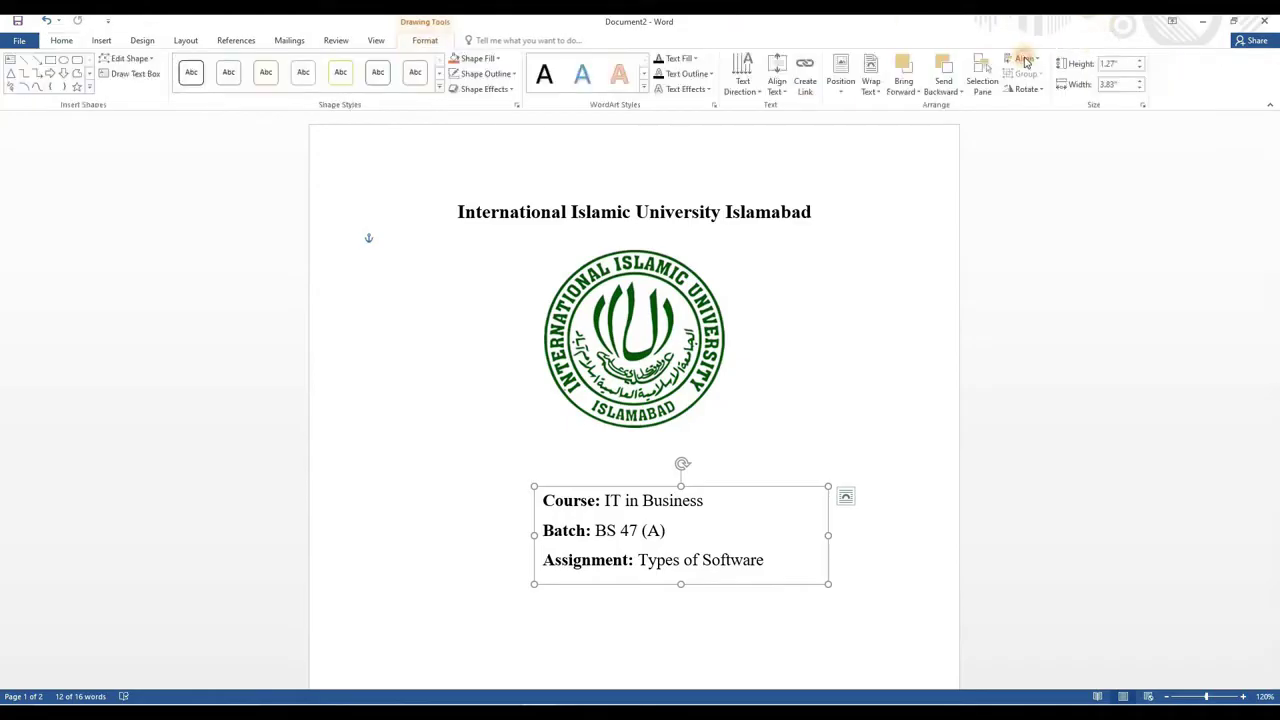
{"action": "left_click", "coordinate": [1025, 58]}
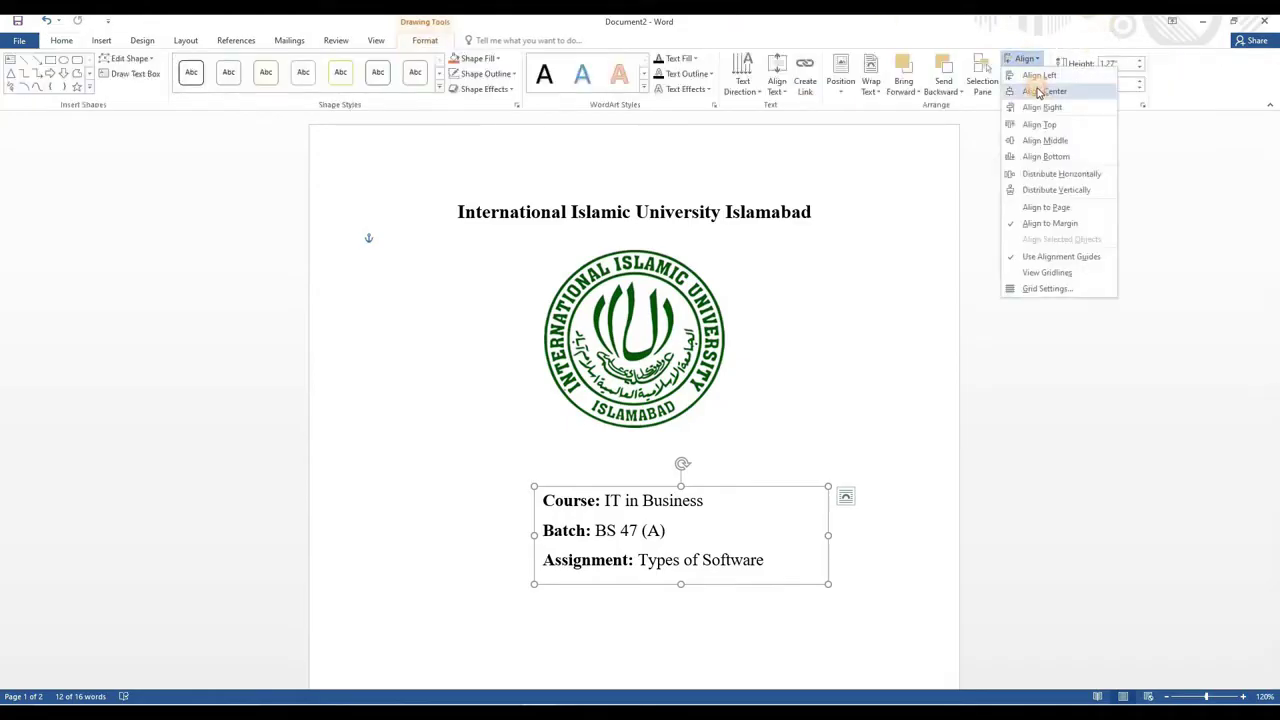
{"action": "left_click", "coordinate": [1038, 92]}
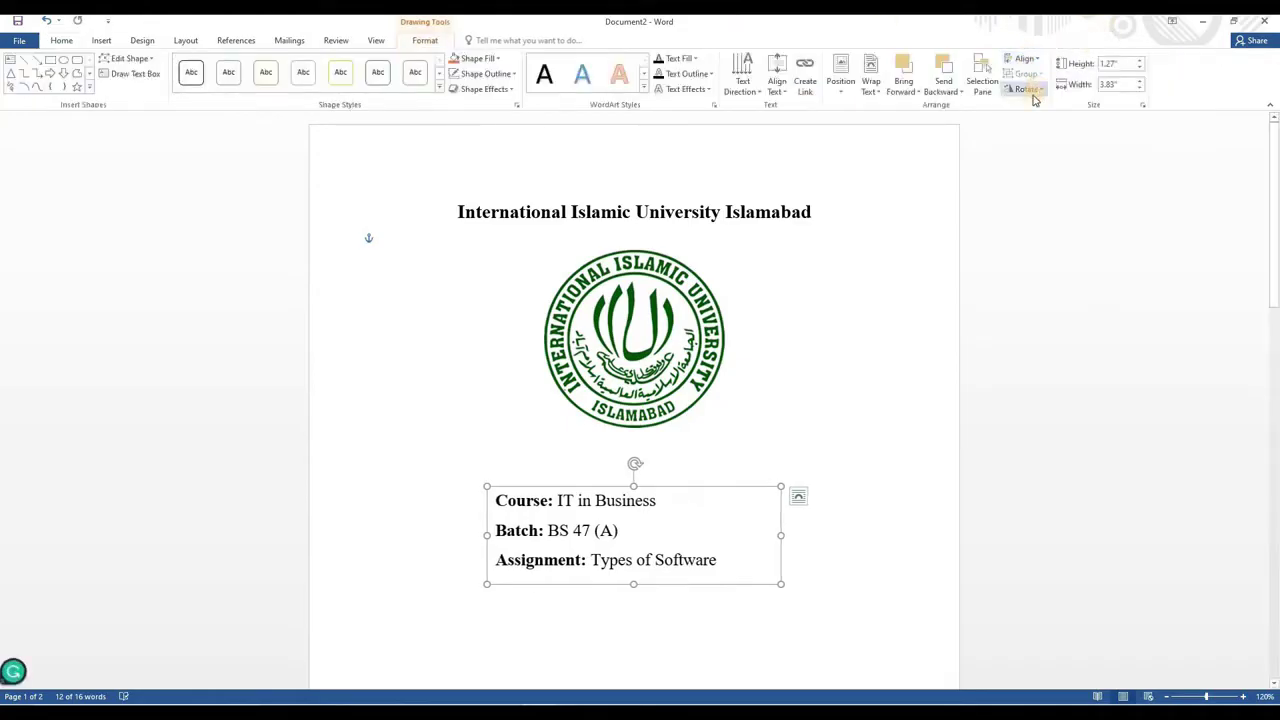
- Set the text box's three lines to 2.0 line spacing
{"action": "left_click", "coordinate": [738, 561]}
{"action": "key", "text": "ctrl+a"}
{"action": "key", "text": "super+c"}
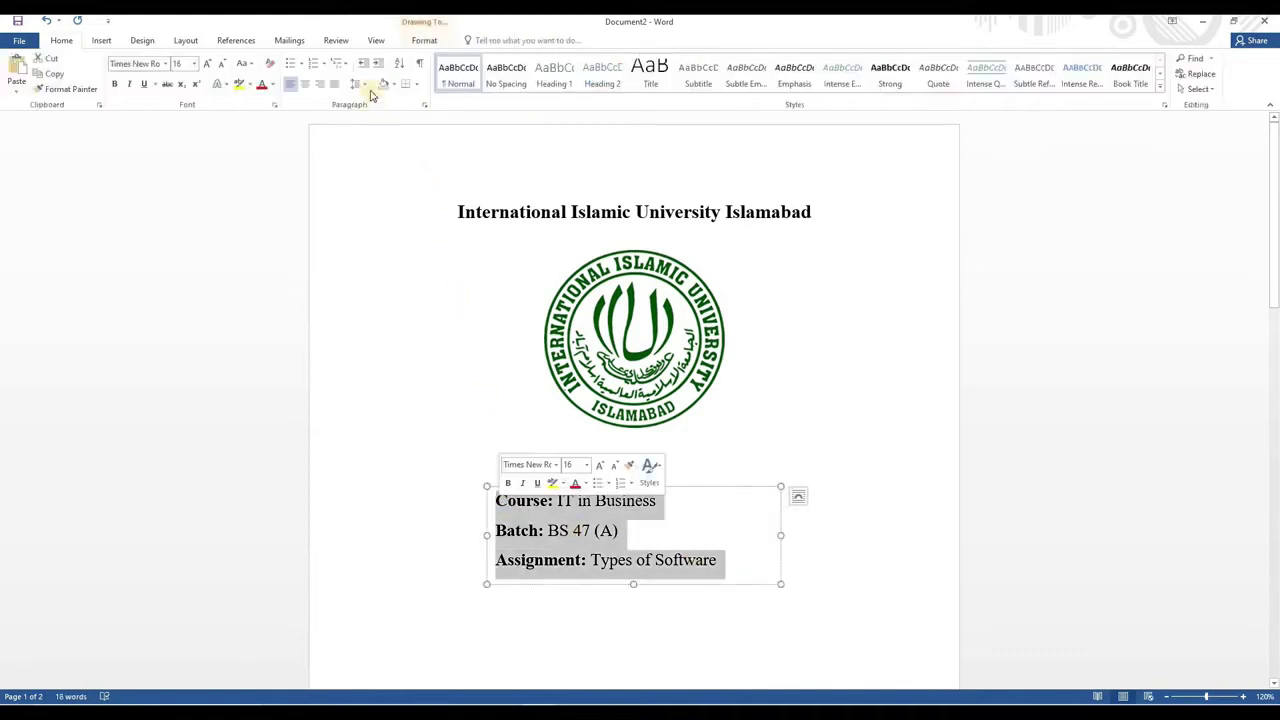
{"action": "left_click", "coordinate": [366, 88]}
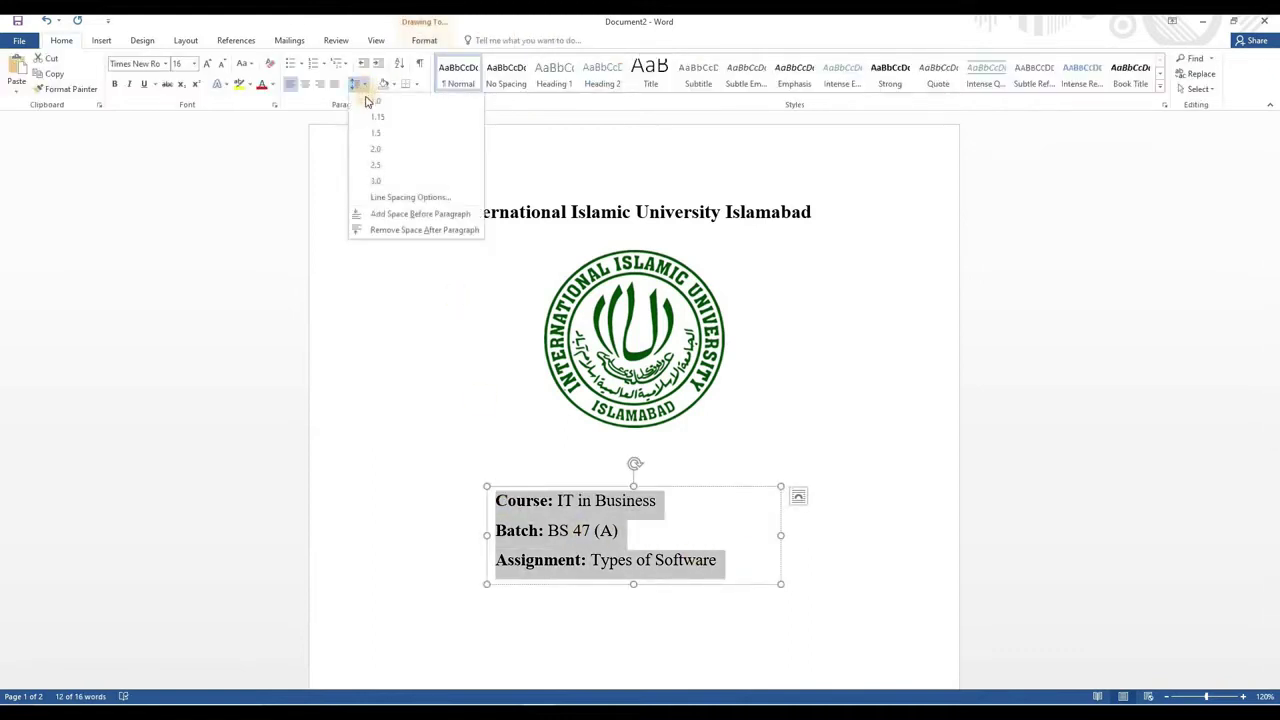
{"action": "left_click", "coordinate": [375, 101]}
{"action": "left_click", "coordinate": [368, 90]}
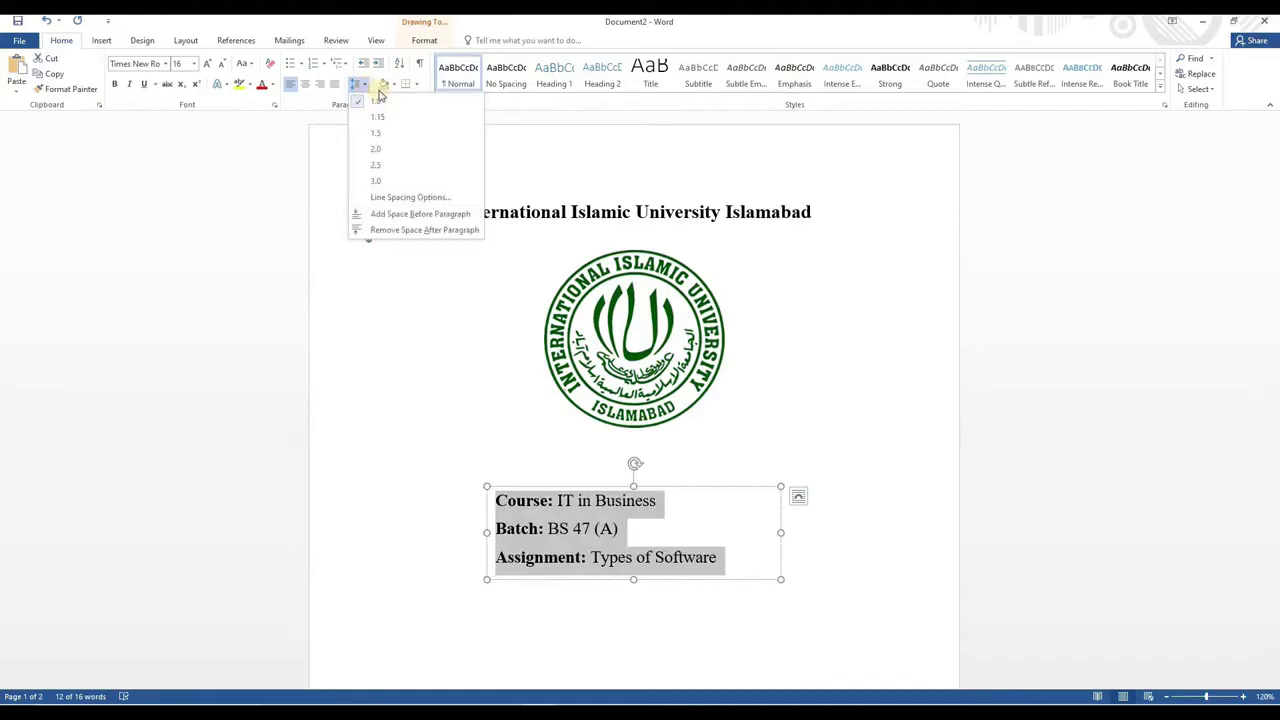
{"action": "left_click", "coordinate": [366, 88]}
{"action": "left_click", "coordinate": [366, 88]}
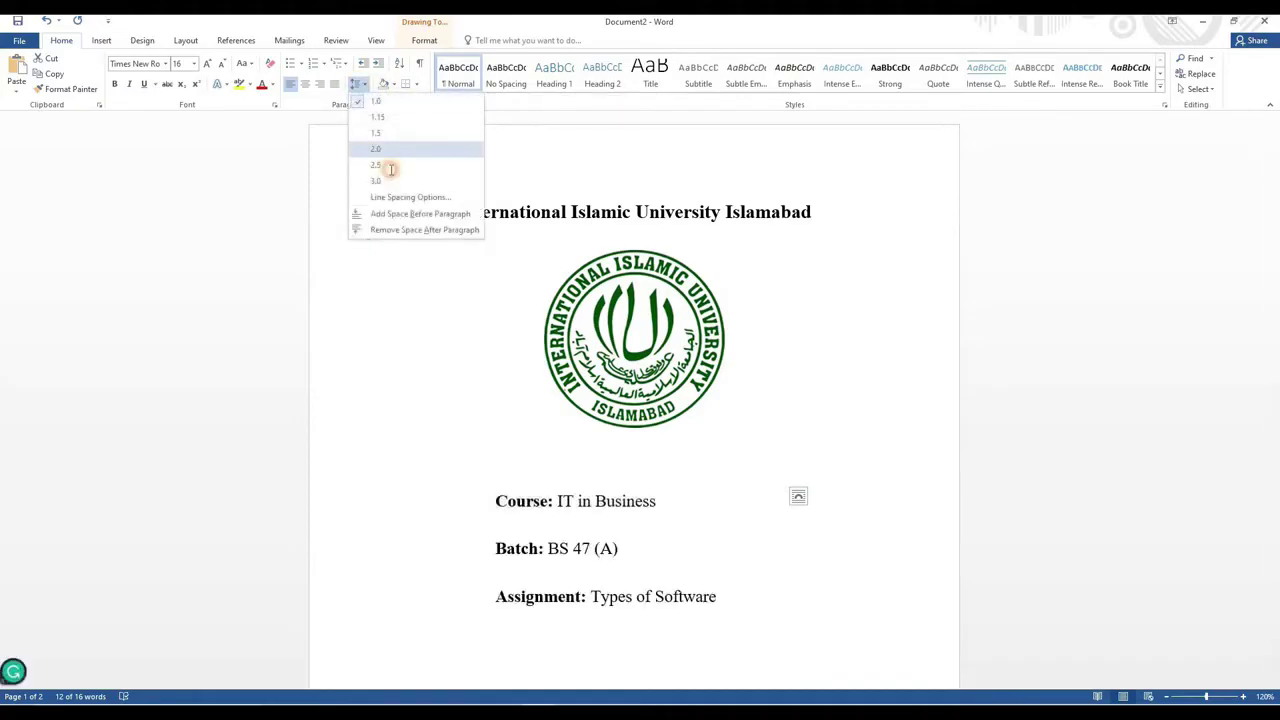
{"action": "left_click", "coordinate": [385, 149]}
{"action": "scroll", "coordinate": [786, 551], "scroll_direction": "down", "scroll_amount": 3}
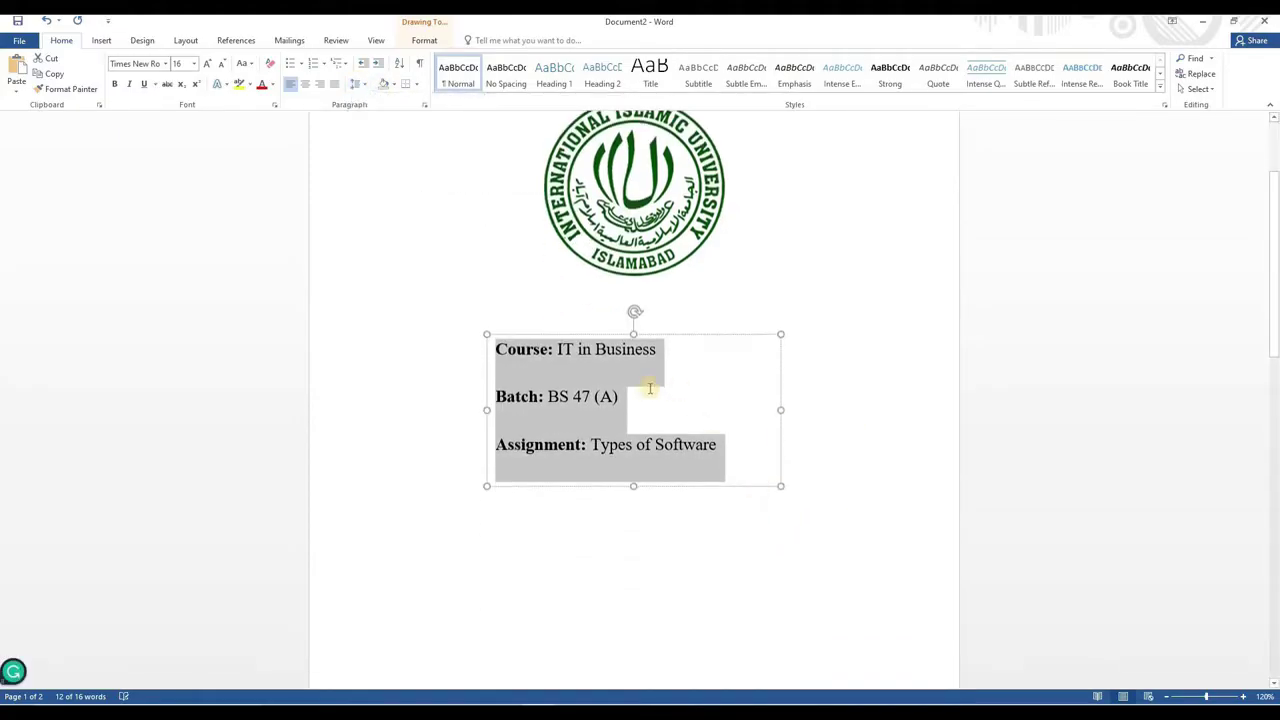
{"action": "key", "text": "Escape"}
- Paste a formatted copy of the details box, start the student's name line and enlarge the box
{"action": "right_click", "coordinate": [497, 620]}
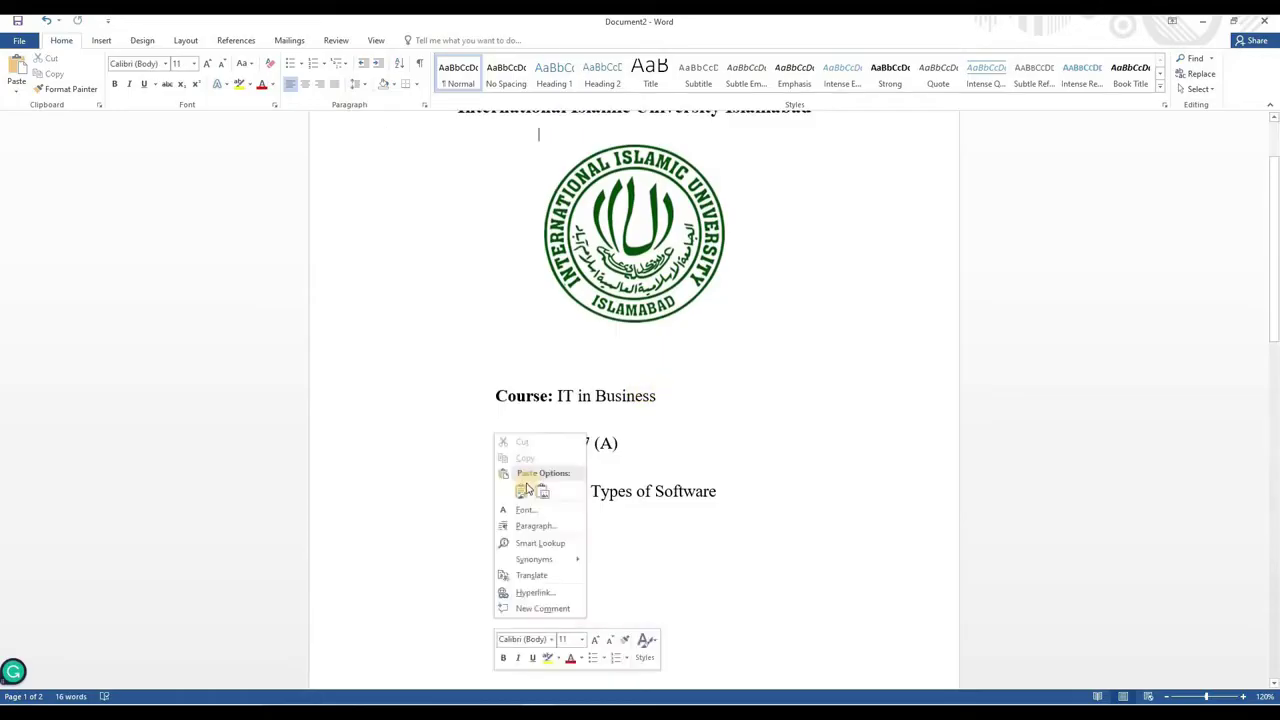
{"action": "left_click", "coordinate": [523, 492]}
{"action": "left_click", "coordinate": [566, 163]}
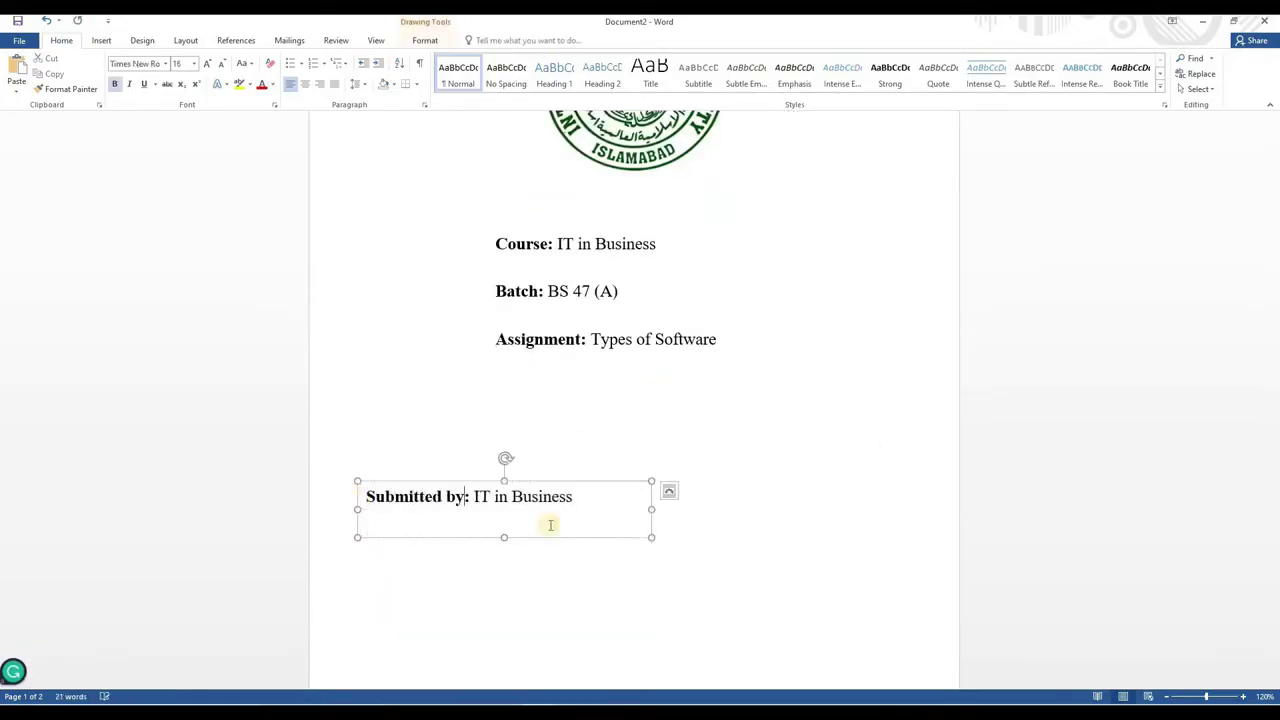
{"action": "type", "text": "Student's"}
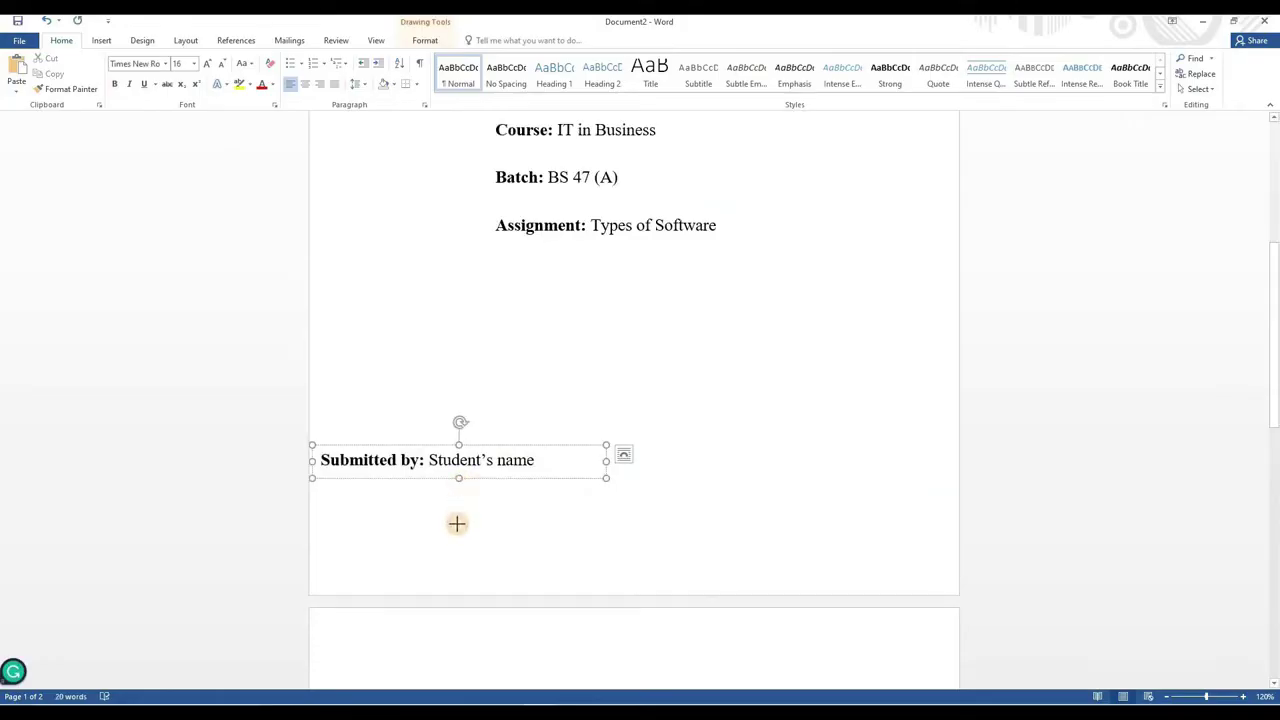
{"action": "left_click_drag", "start_coordinate": [459, 478], "coordinate": [459, 518]}
- Add a bold-labelled 'Submitted to: Teacher's name' line and a 'Date: 10-8-2022' line
{"action": "left_click", "coordinate": [421, 462]}
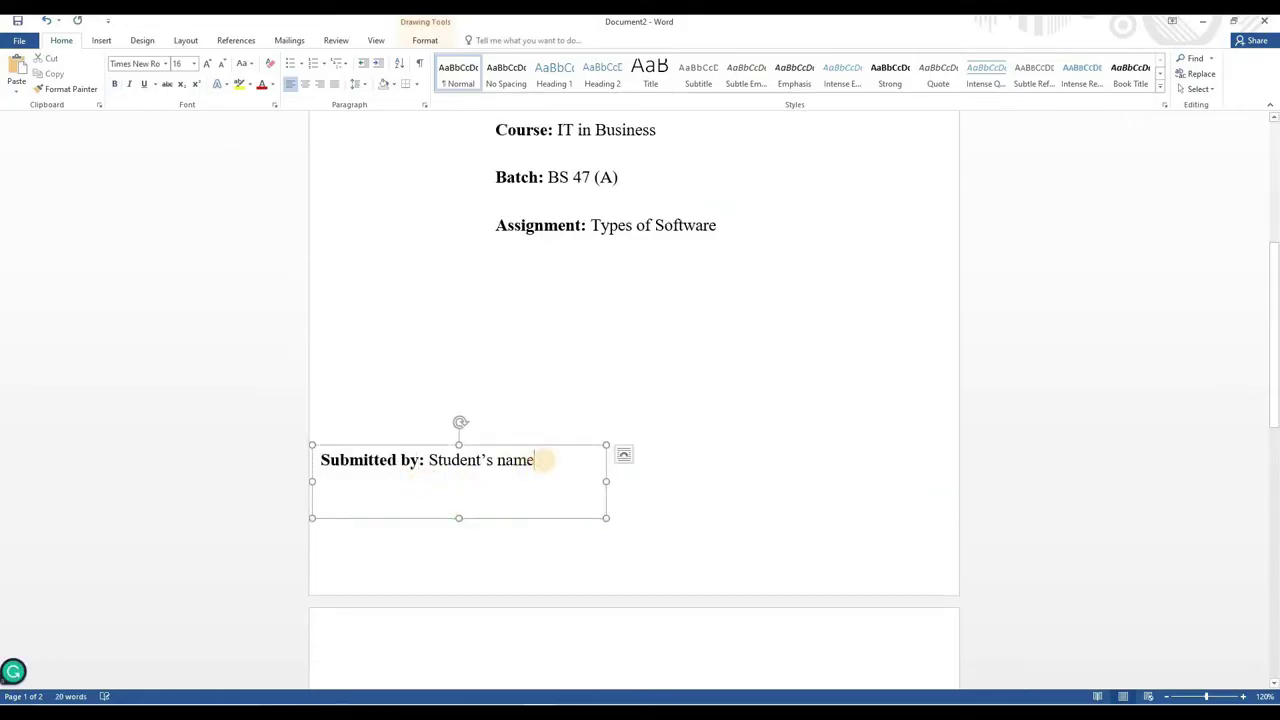
{"action": "type", "text": "Submitted to: Teacher's name"}
{"action": "left_click_drag", "start_coordinate": [320, 507], "coordinate": [414, 507]}
{"action": "key", "text": "ctrl+b"}
{"action": "left_click", "coordinate": [549, 506]}
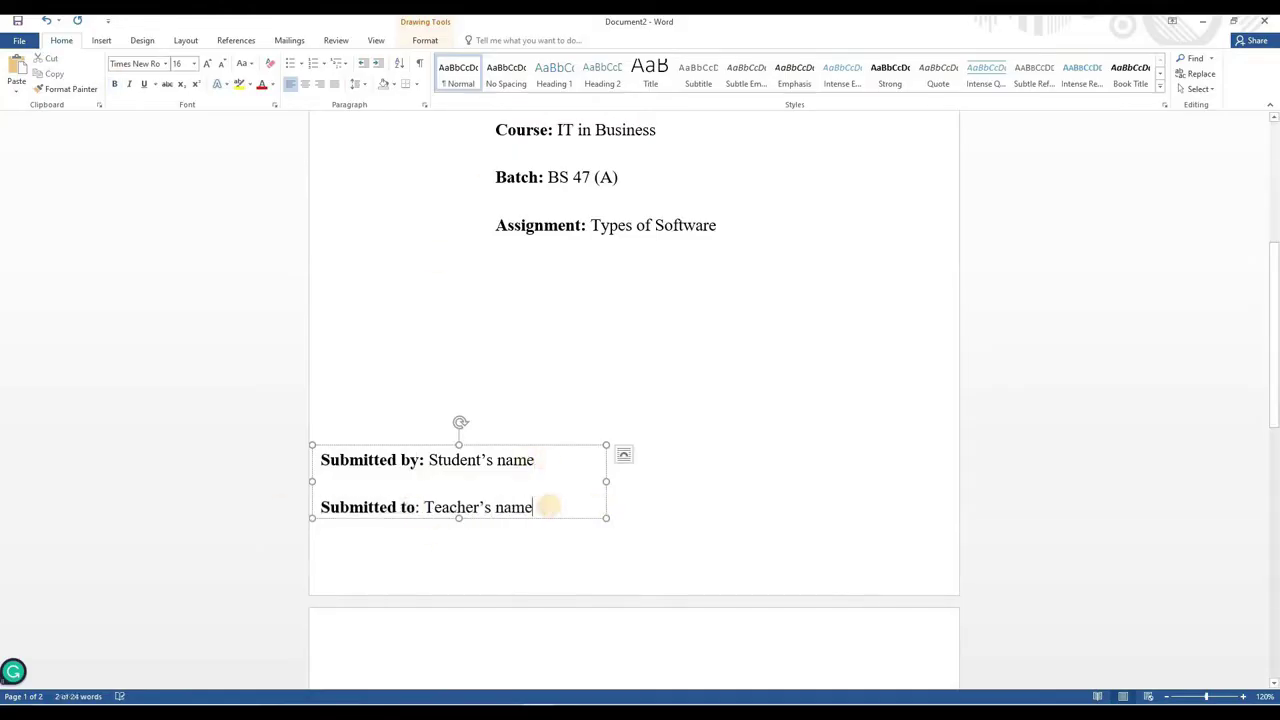
{"action": "key", "text": "Return"}
{"action": "type", "text": "Da"}
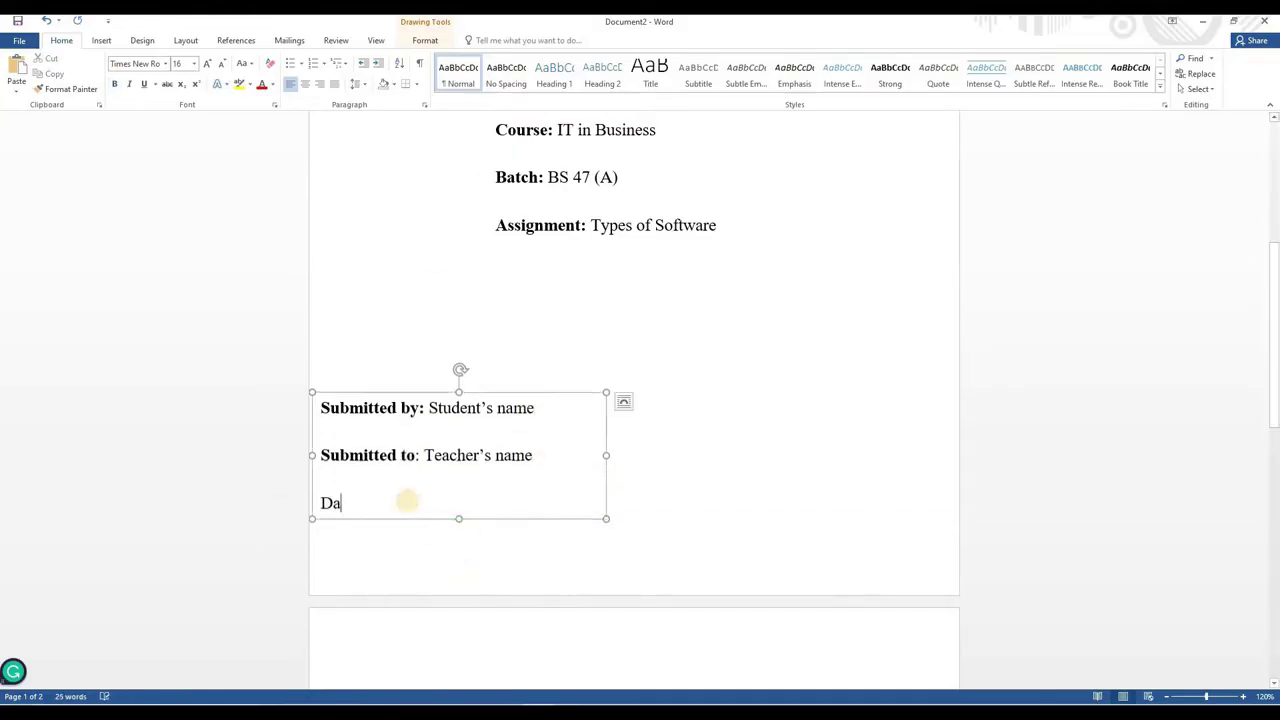
{"action": "type", "text": "te: 10-8-2022"}
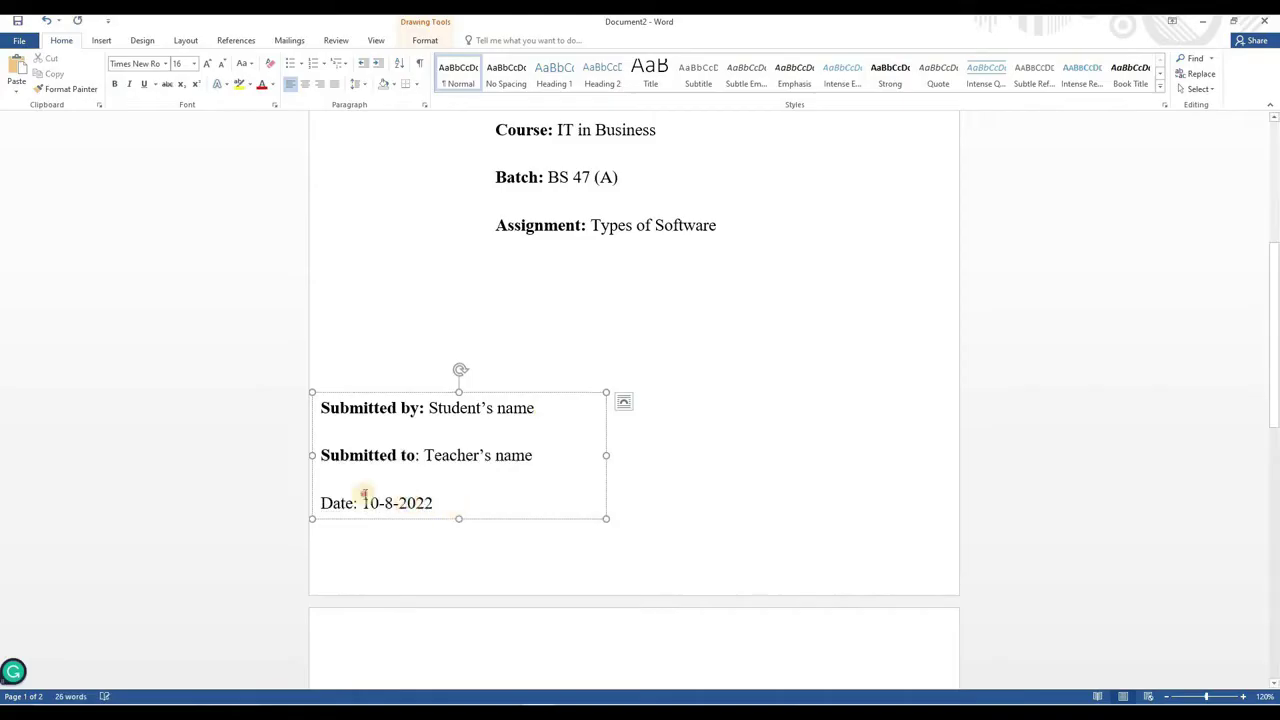
- Bold the Date: label and set the submission lines to single spacing
{"action": "left_click_drag", "start_coordinate": [343, 492], "coordinate": [358, 507]}
{"action": "left_click", "coordinate": [358, 503]}
{"action": "key", "text": "shift+Home"}
{"action": "left_click", "coordinate": [115, 85]}
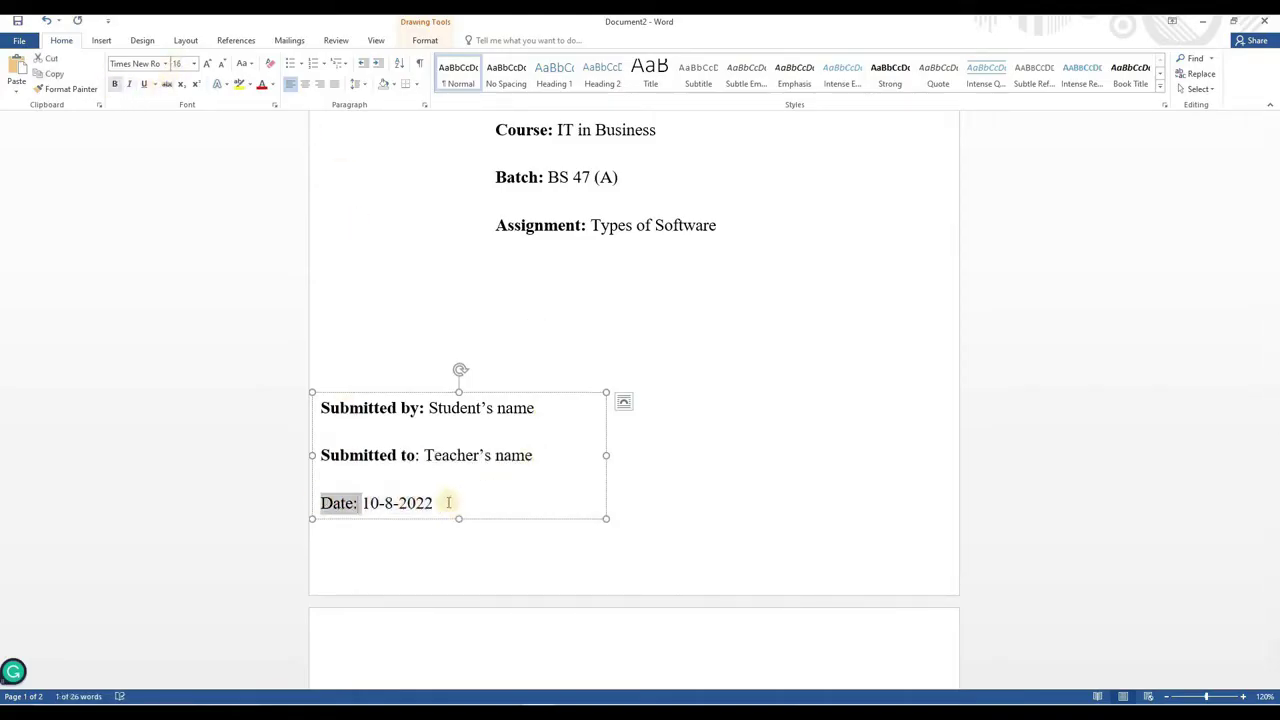
{"action": "key", "text": "ctrl+a"}
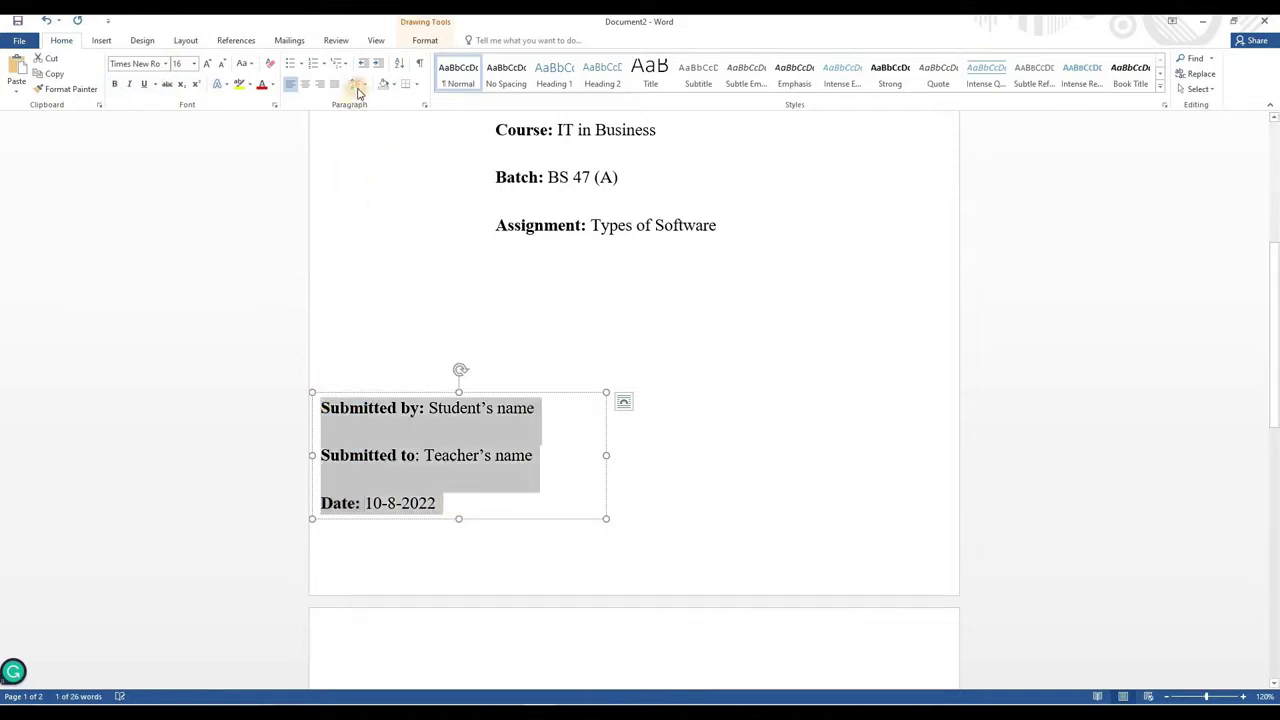
{"action": "left_click", "coordinate": [358, 84]}
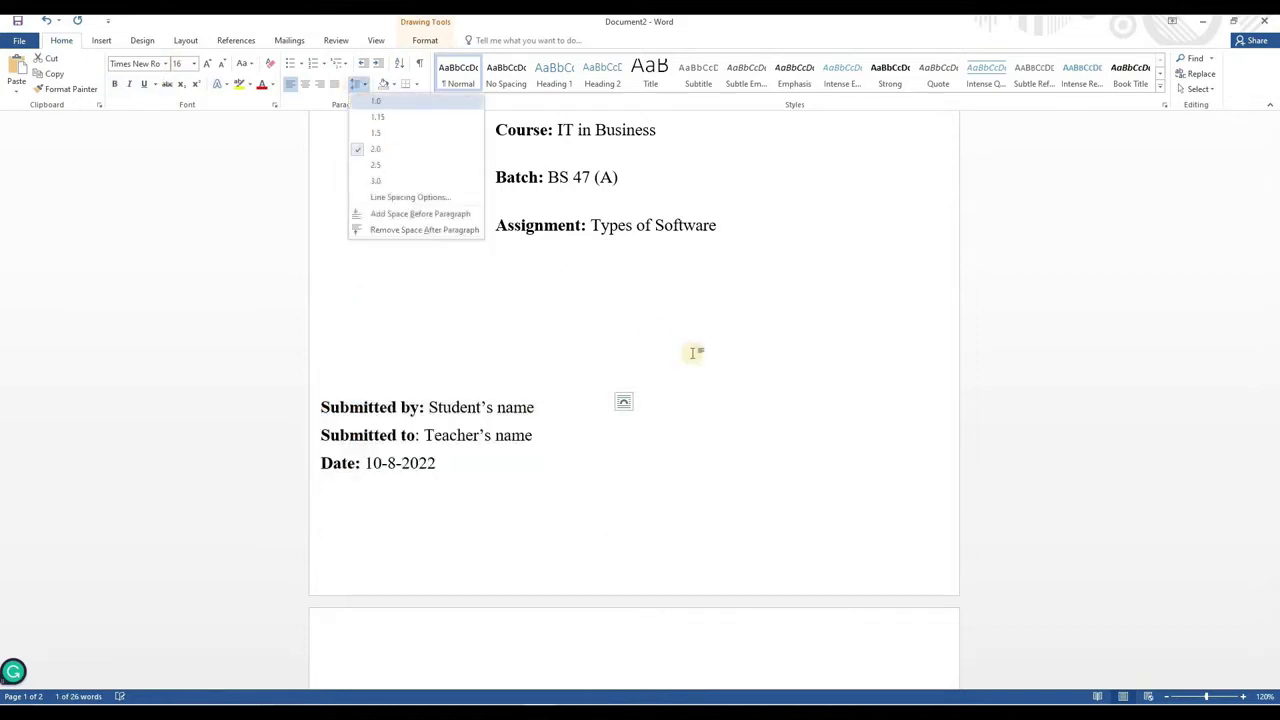
{"action": "left_click", "coordinate": [712, 390]}
{"action": "scroll", "coordinate": [808, 560], "scroll_direction": "up", "scroll_amount": 3}
{"action": "left_click", "coordinate": [193, 64]}
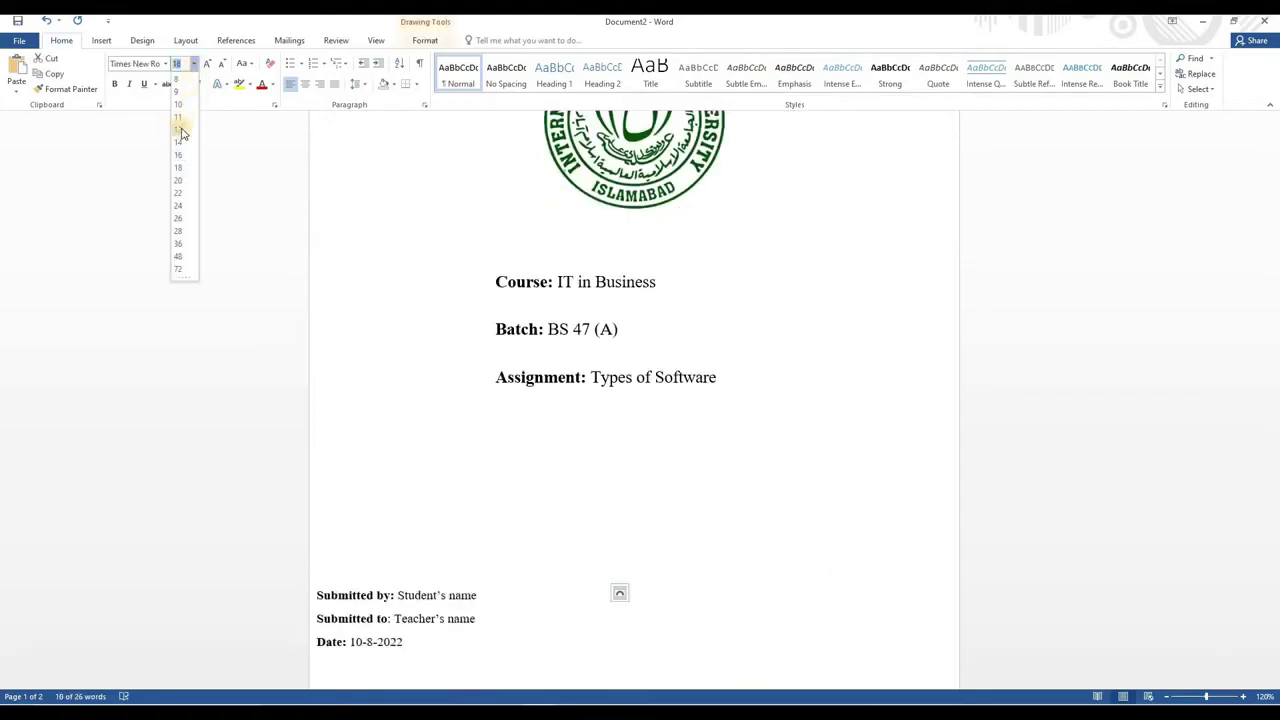
- Apply a smaller font size to the submission lines, then scroll to the empty page 2
{"action": "left_click", "coordinate": [1050, 505]}
{"action": "left_click", "coordinate": [860, 429]}
{"action": "scroll", "coordinate": [860, 429], "scroll_direction": "down", "scroll_amount": 1}
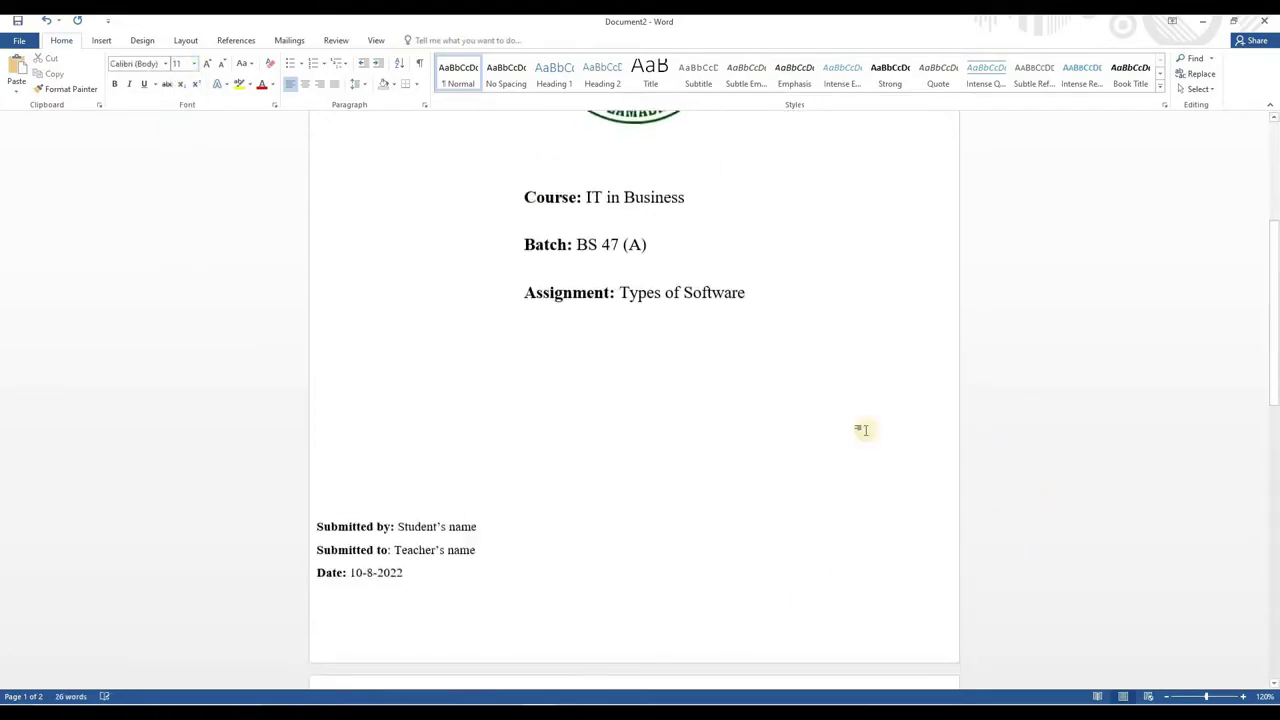
{"action": "scroll", "coordinate": [862, 429], "scroll_direction": "up", "scroll_amount": 3}
{"action": "scroll", "coordinate": [862, 429], "scroll_direction": "up", "scroll_amount": 1}
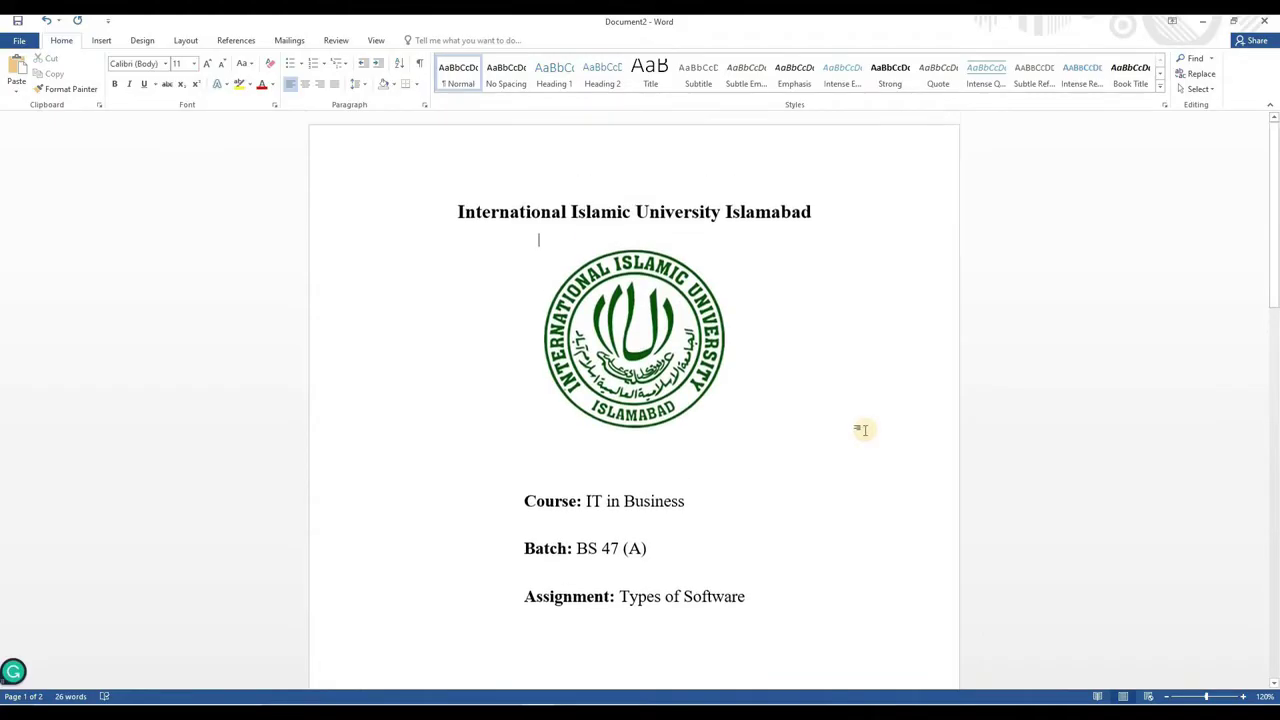
{"action": "scroll", "coordinate": [864, 430], "scroll_direction": "down", "scroll_amount": 6}
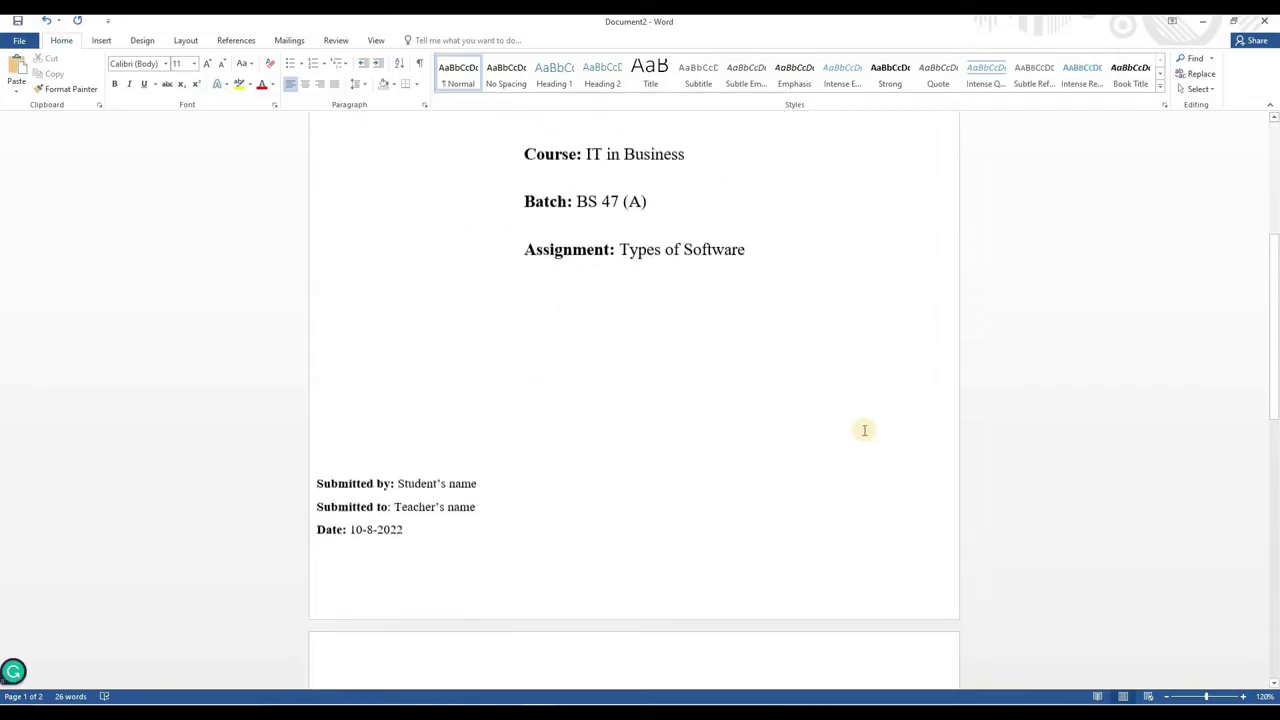
{"action": "scroll", "coordinate": [864, 430], "scroll_direction": "down", "scroll_amount": 5}
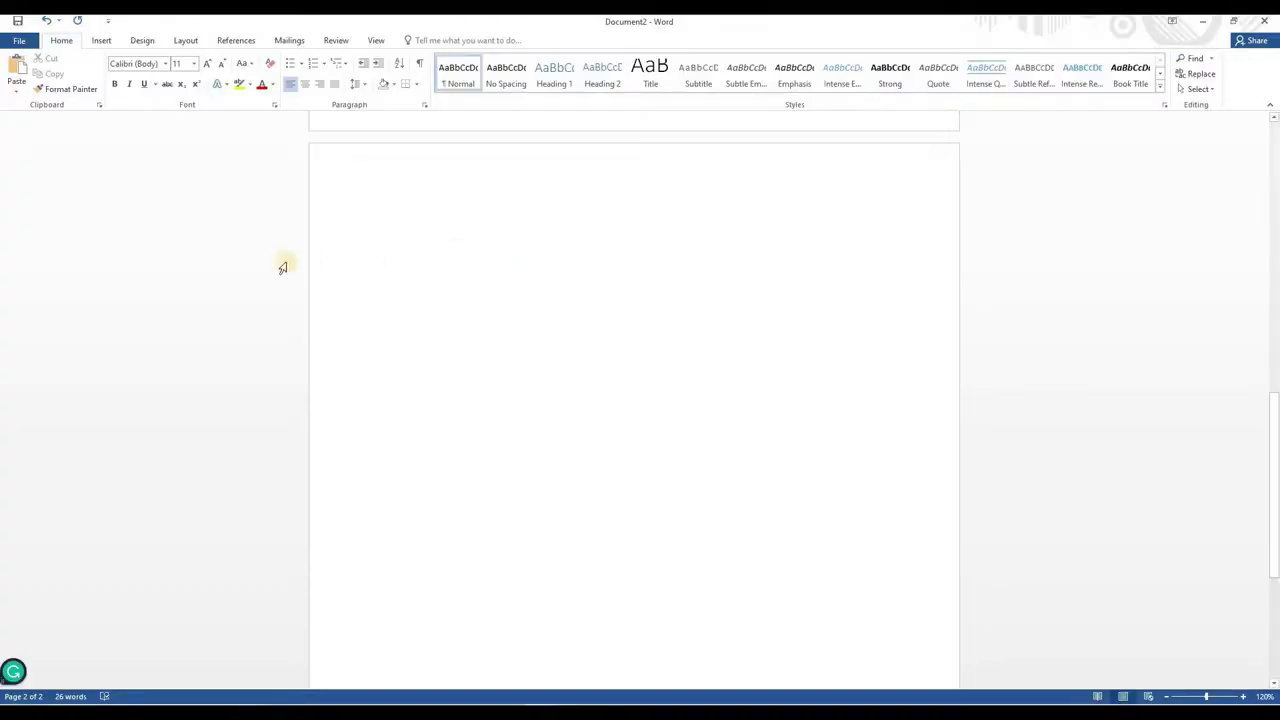
- Insert a Blank header into the document's pages
{"action": "left_click", "coordinate": [100, 40]}
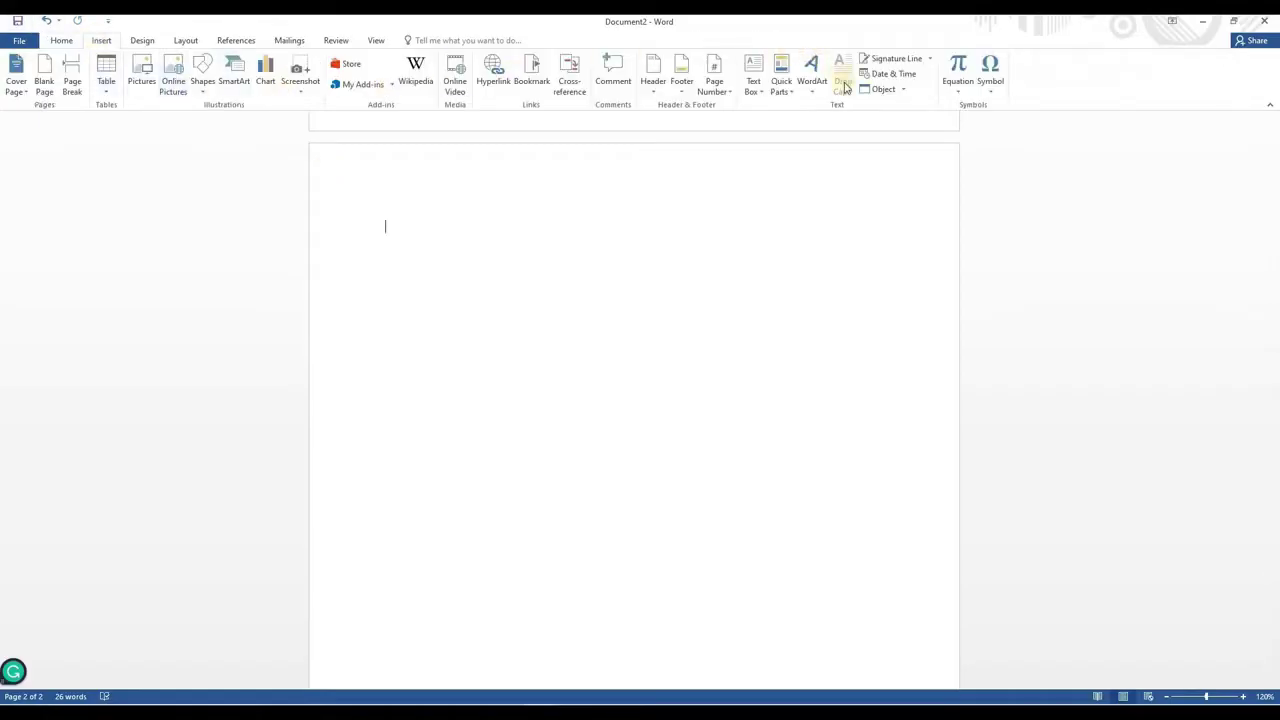
{"action": "left_click", "coordinate": [652, 96]}
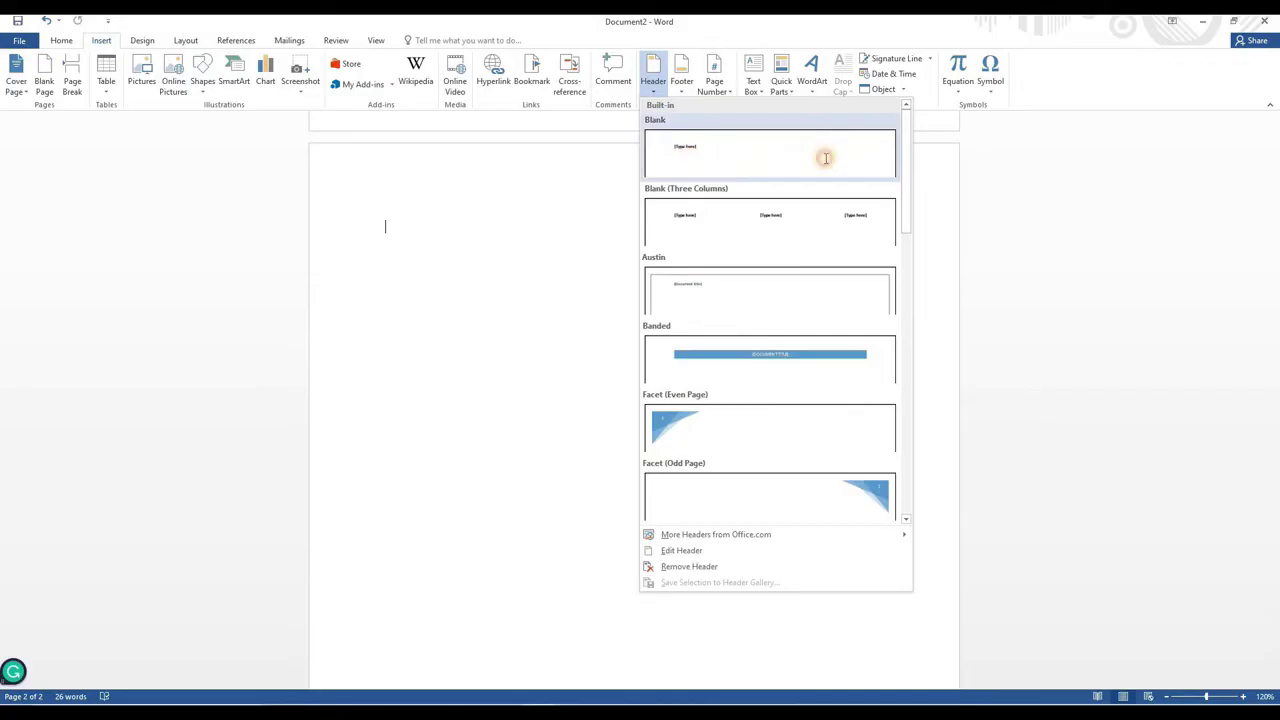
{"action": "left_click", "coordinate": [722, 240]}
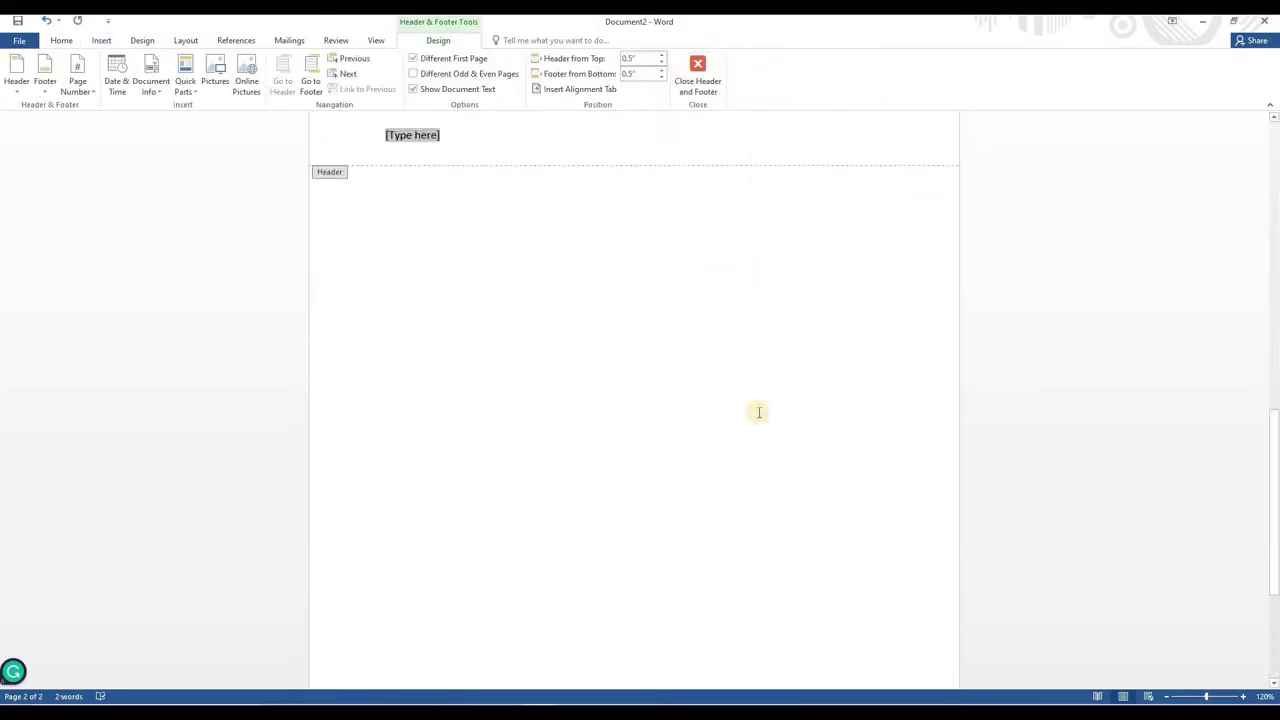
{"action": "scroll", "coordinate": [759, 412], "scroll_direction": "up", "scroll_amount": 15}
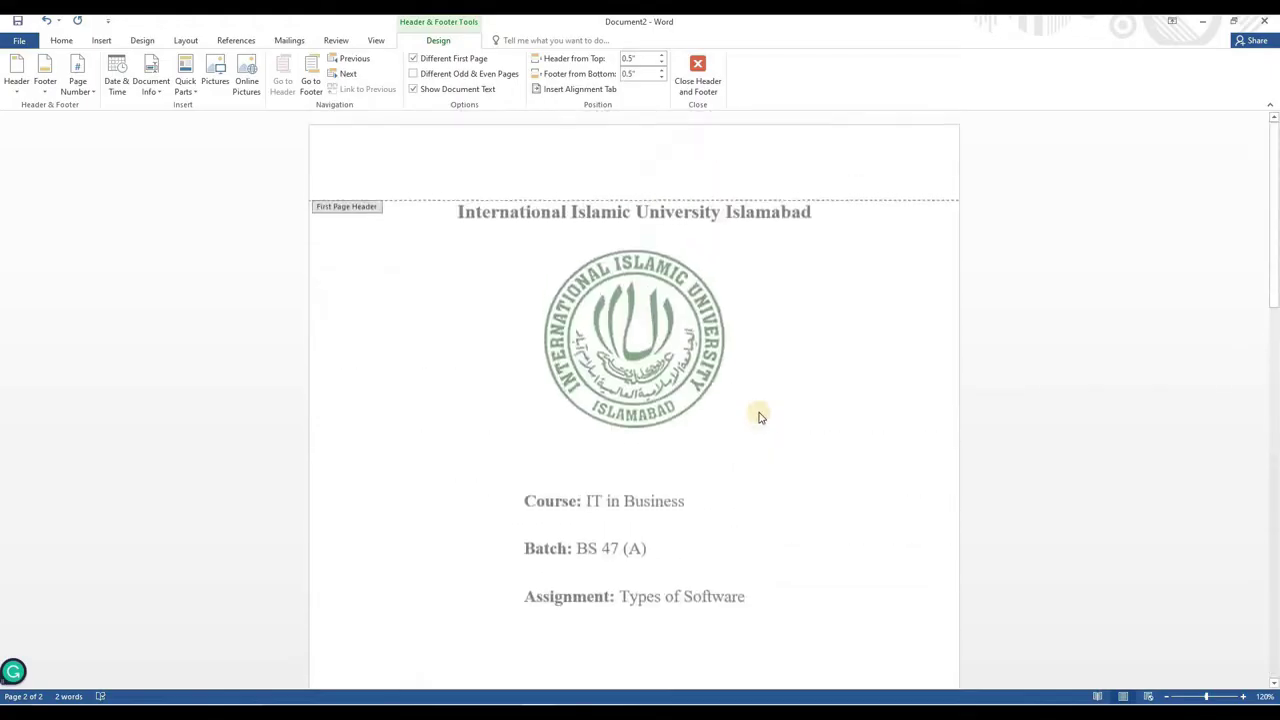
{"action": "scroll", "coordinate": [759, 416], "scroll_direction": "down", "scroll_amount": 15}
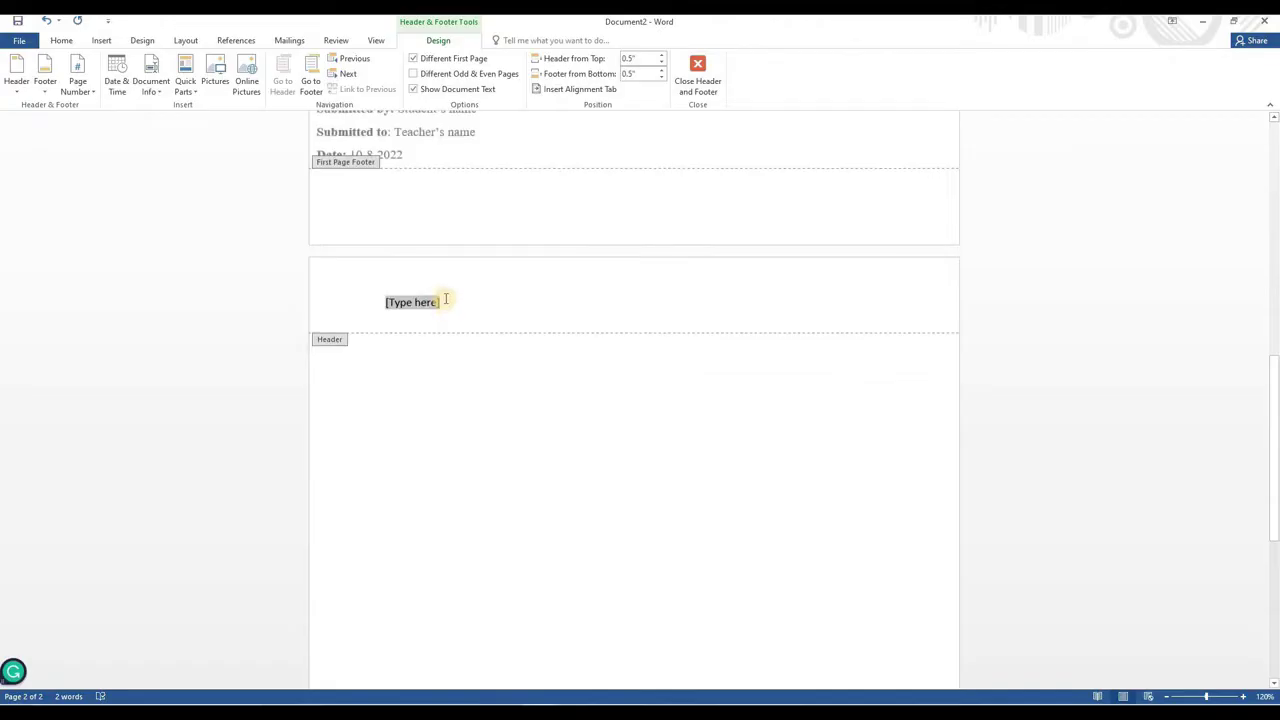
{"action": "scroll", "coordinate": [503, 420], "scroll_direction": "down", "scroll_amount": 9}
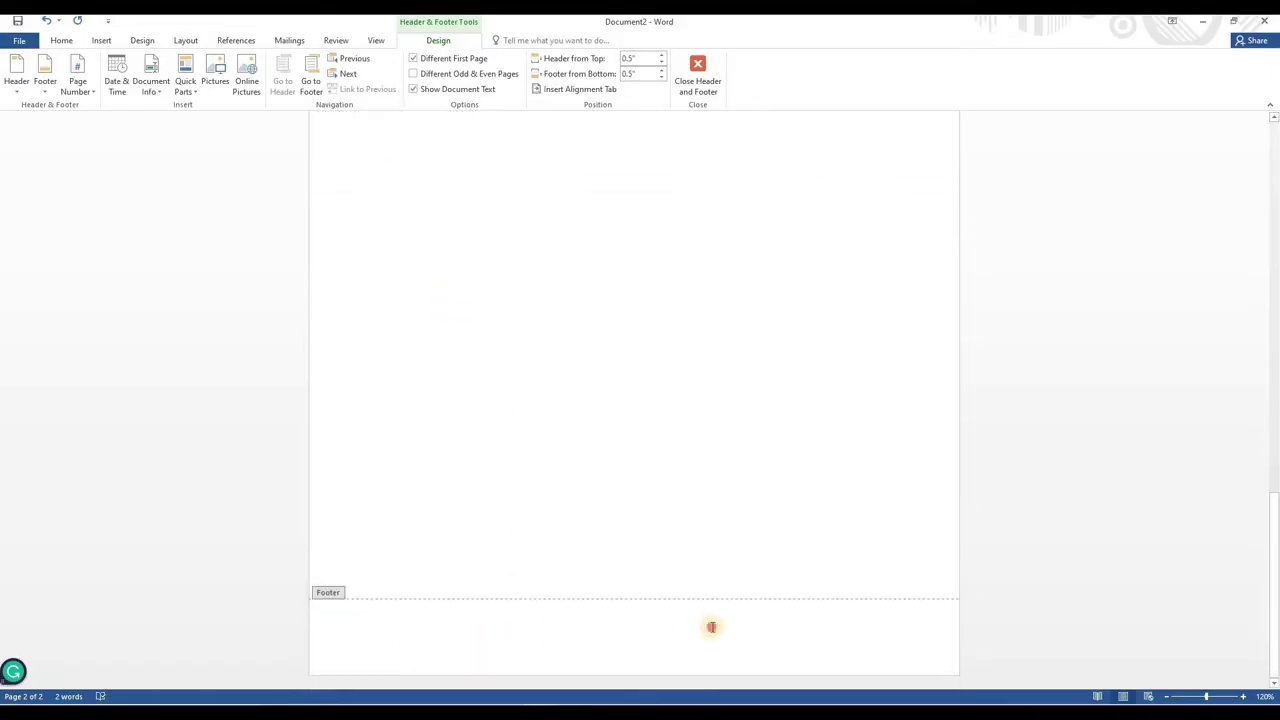
- Fill page 2's header with 'Title: Types of Software' and 'Date: 10-8-2022', then start a new page
{"action": "left_click", "coordinate": [713, 621]}
{"action": "scroll", "coordinate": [449, 503], "scroll_direction": "up", "scroll_amount": 10}
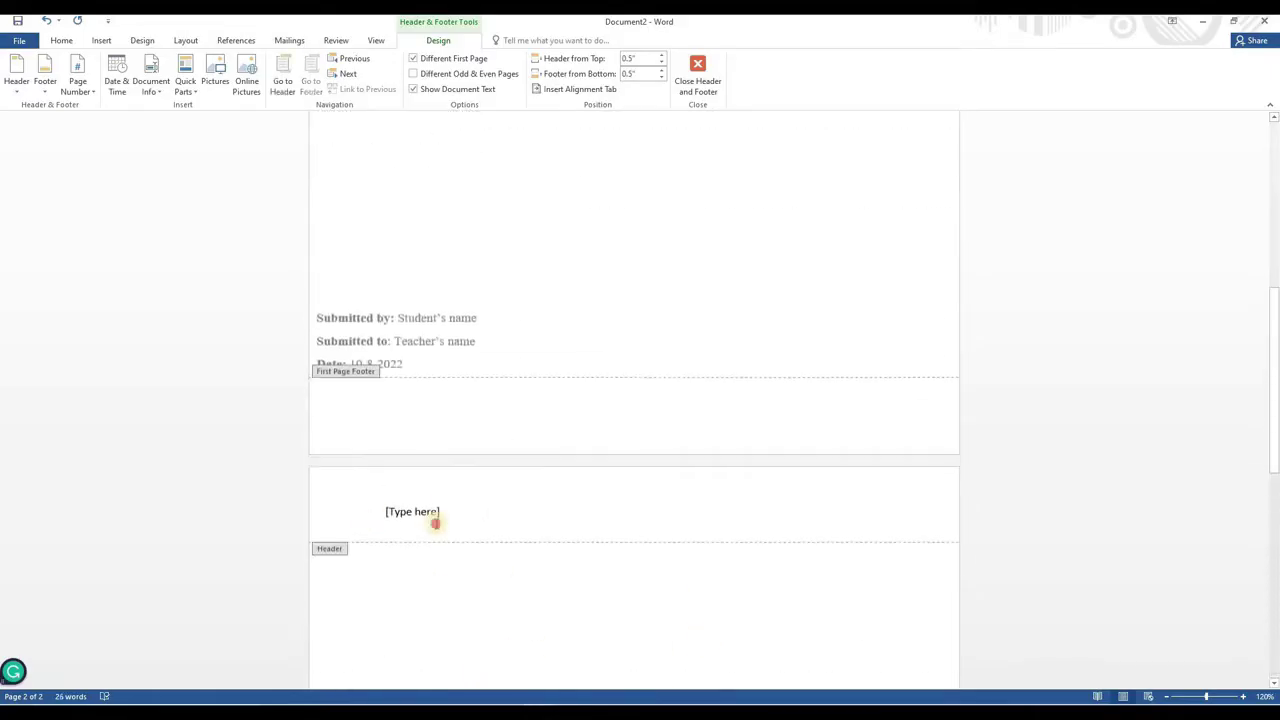
{"action": "left_click", "coordinate": [351, 527]}
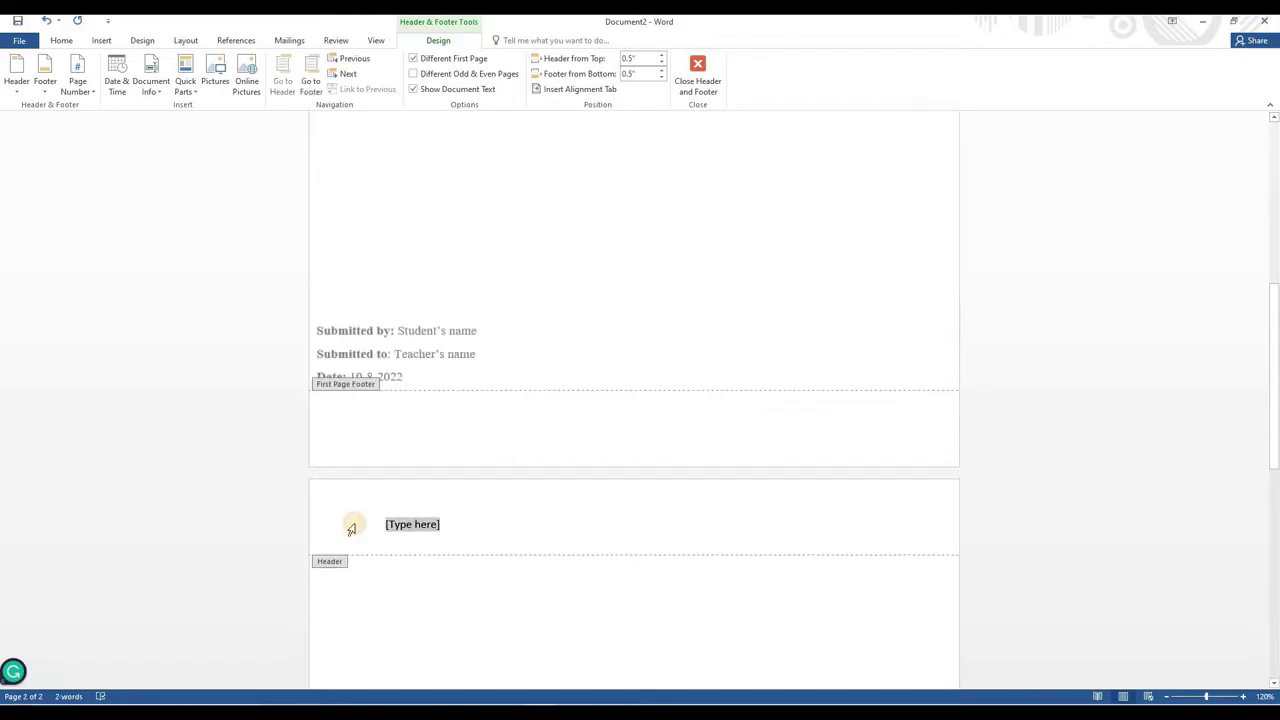
{"action": "type", "text": "Title: Types"}
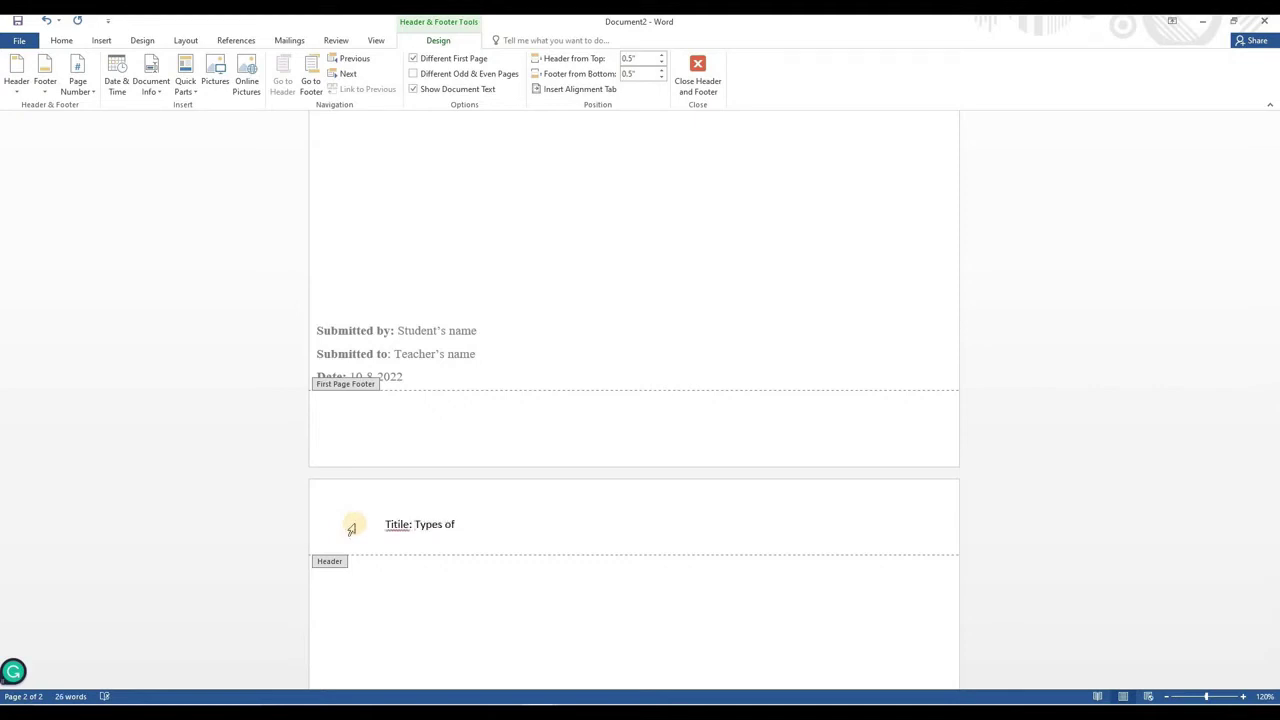
{"action": "type", "text": "oftware Date:"}
{"action": "key", "text": "Escape"}
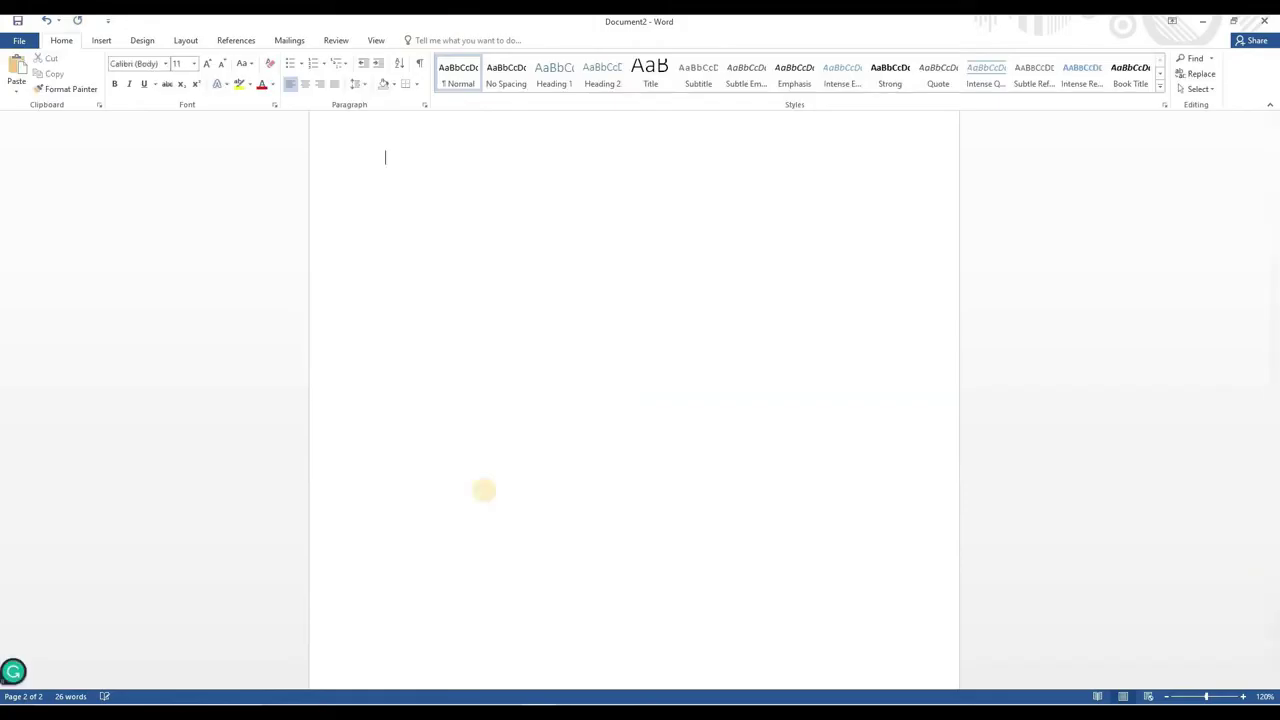
{"action": "key", "text": "ctrl+Return"}
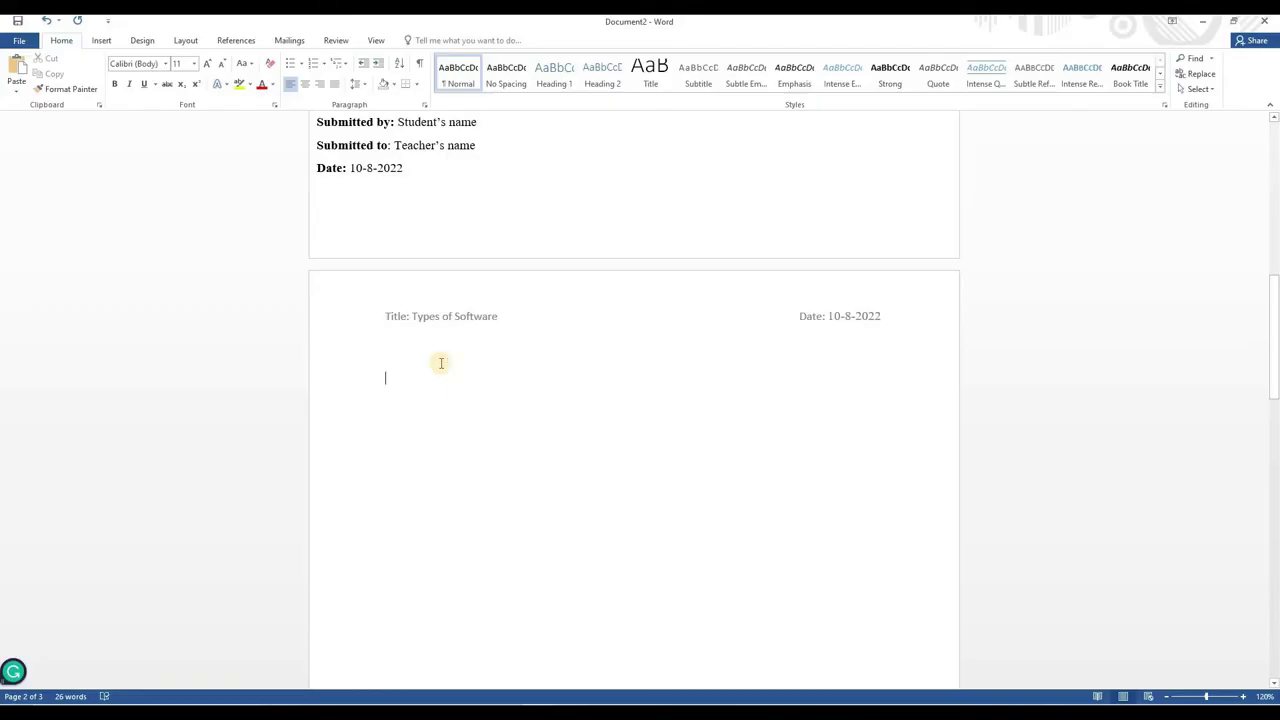
- Add Plain Number 2 centred page numbers at the bottom of every page
{"action": "left_click", "coordinate": [102, 41]}
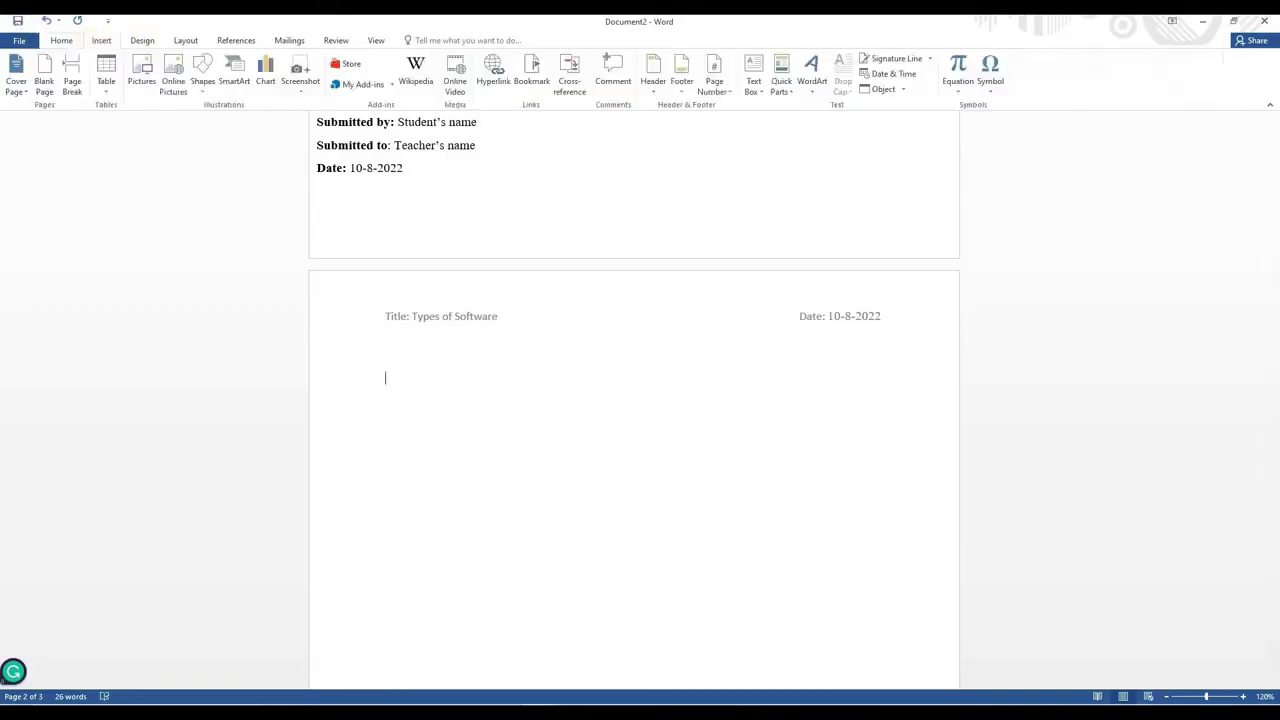
{"action": "left_click", "coordinate": [726, 96]}
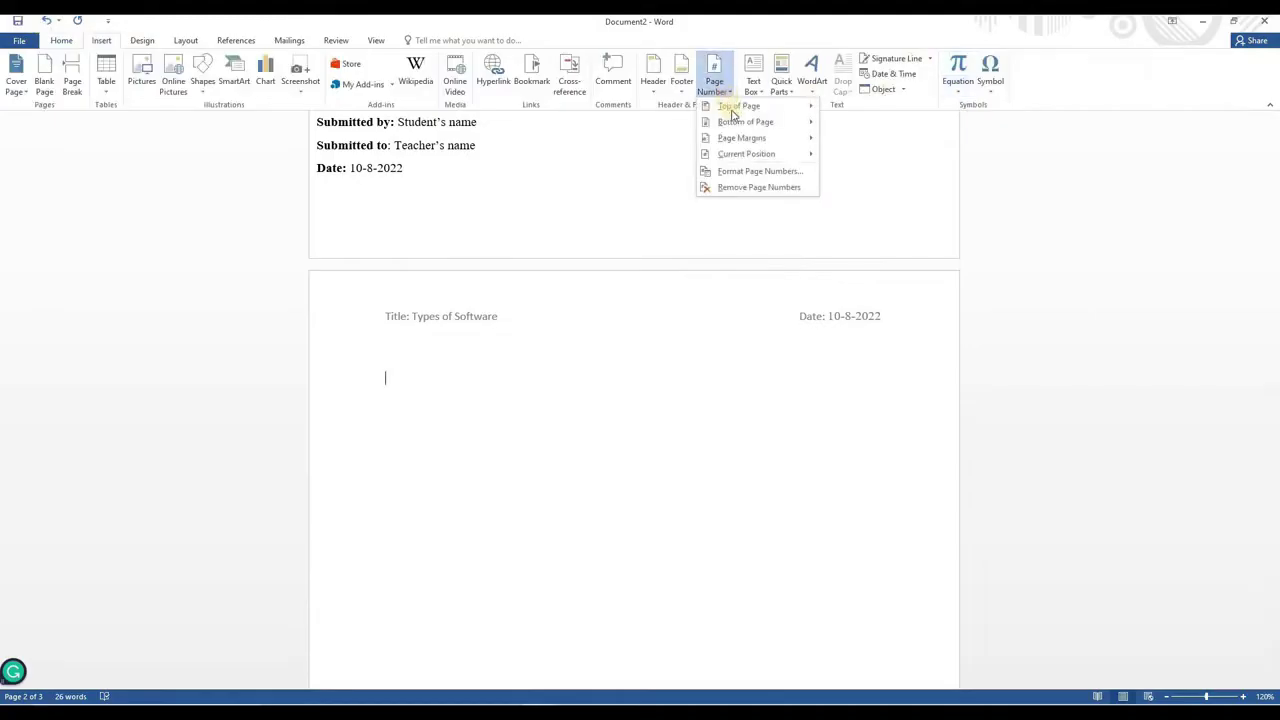
{"action": "mouse_move", "coordinate": [760, 121]}
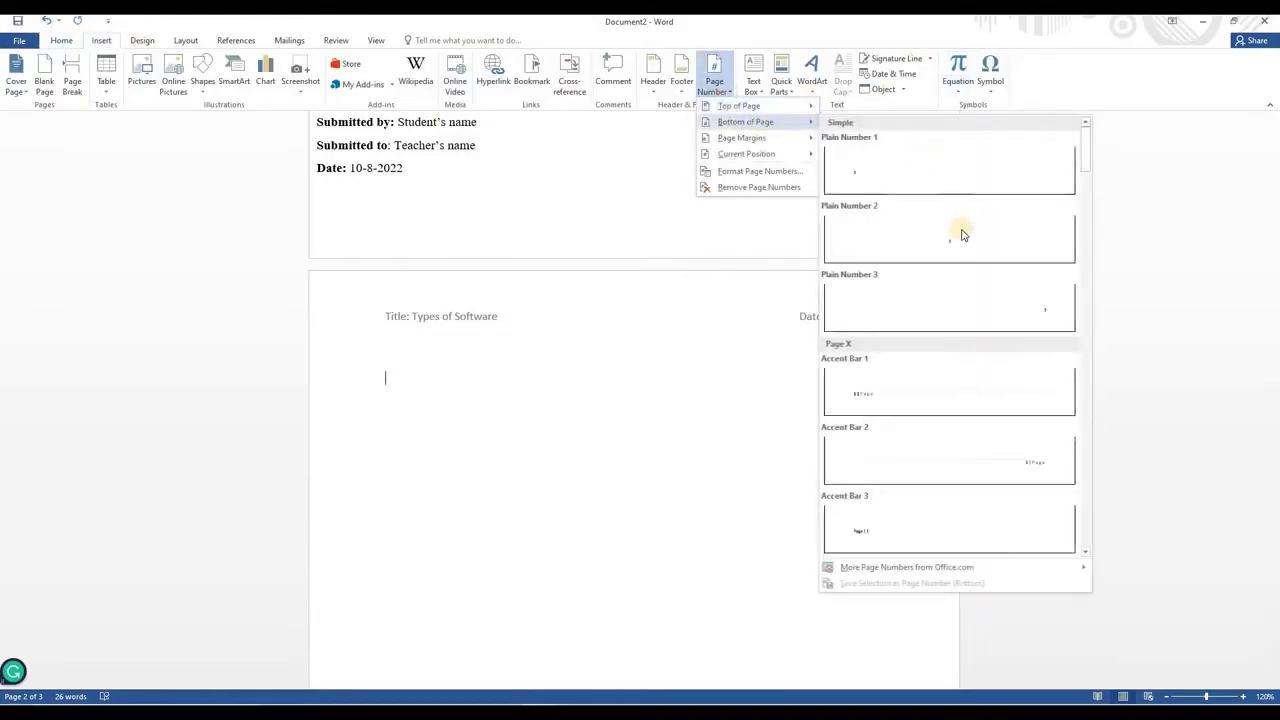
{"action": "left_click", "coordinate": [938, 287]}
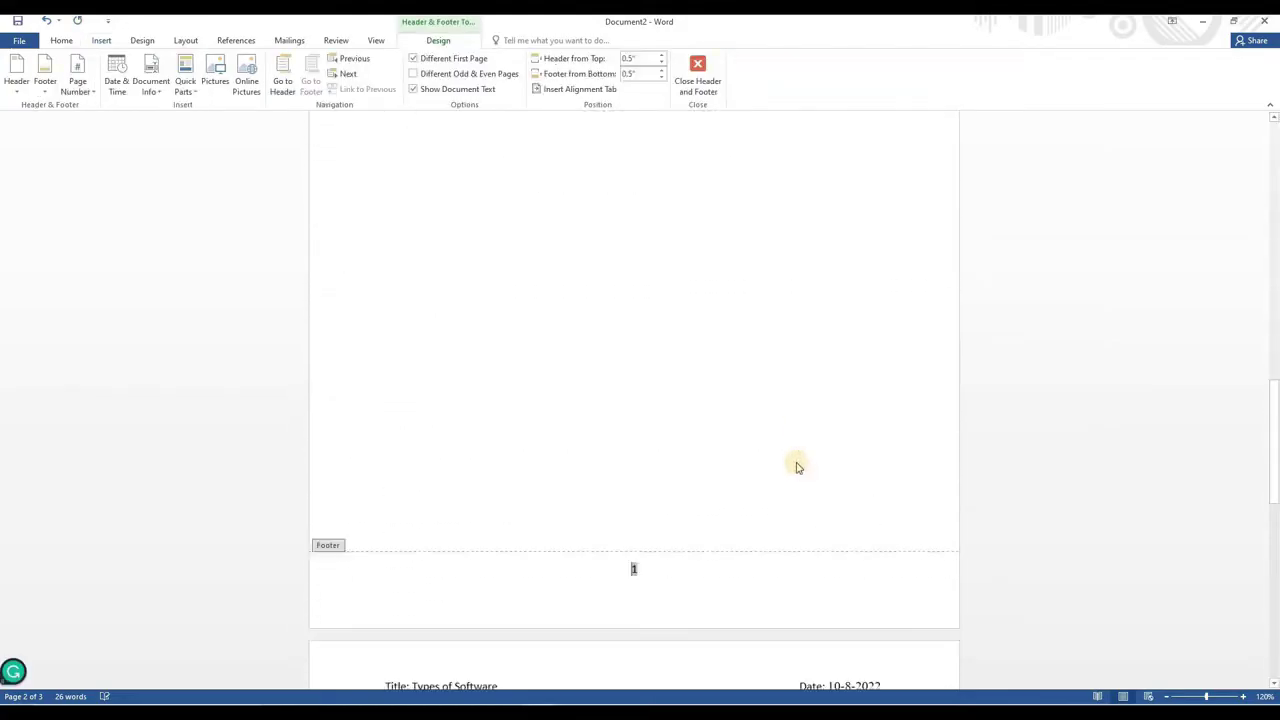
{"action": "scroll", "coordinate": [797, 467], "scroll_direction": "down", "scroll_amount": 10}
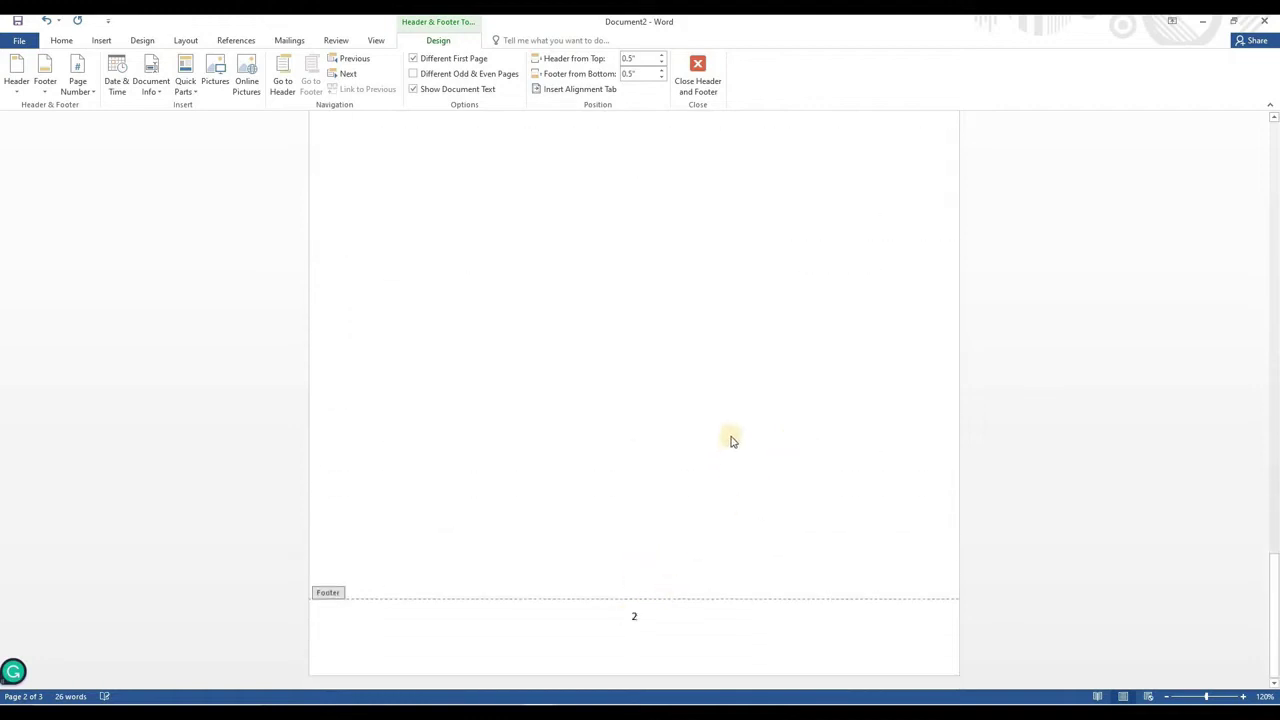
{"action": "scroll", "coordinate": [731, 441], "scroll_direction": "down", "scroll_amount": 5}
{"action": "scroll", "coordinate": [600, 380], "scroll_direction": "up", "scroll_amount": 4}
- Complete the Q1 question, make it bold 14-pt Times New Roman, and paste the Software explanation below
{"action": "scroll", "coordinate": [400, 300], "scroll_direction": "down", "scroll_amount": 4}
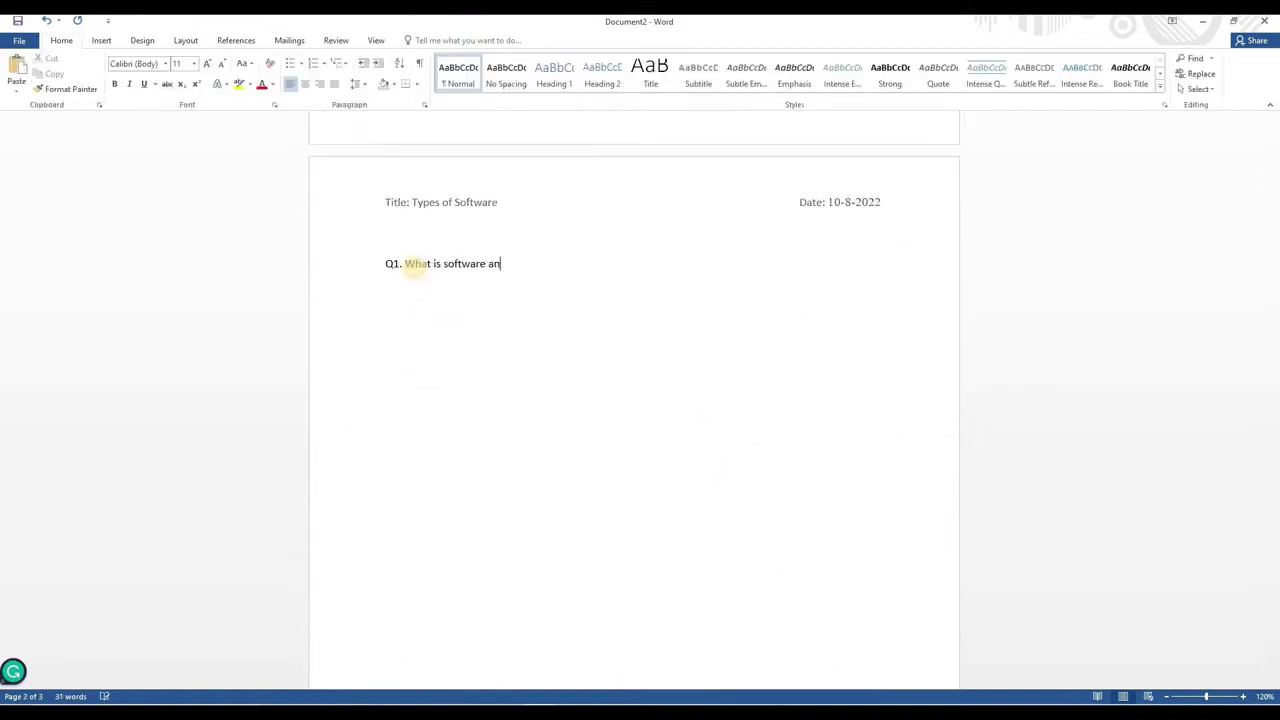
{"action": "type", "text": "d explain its types in detail."}
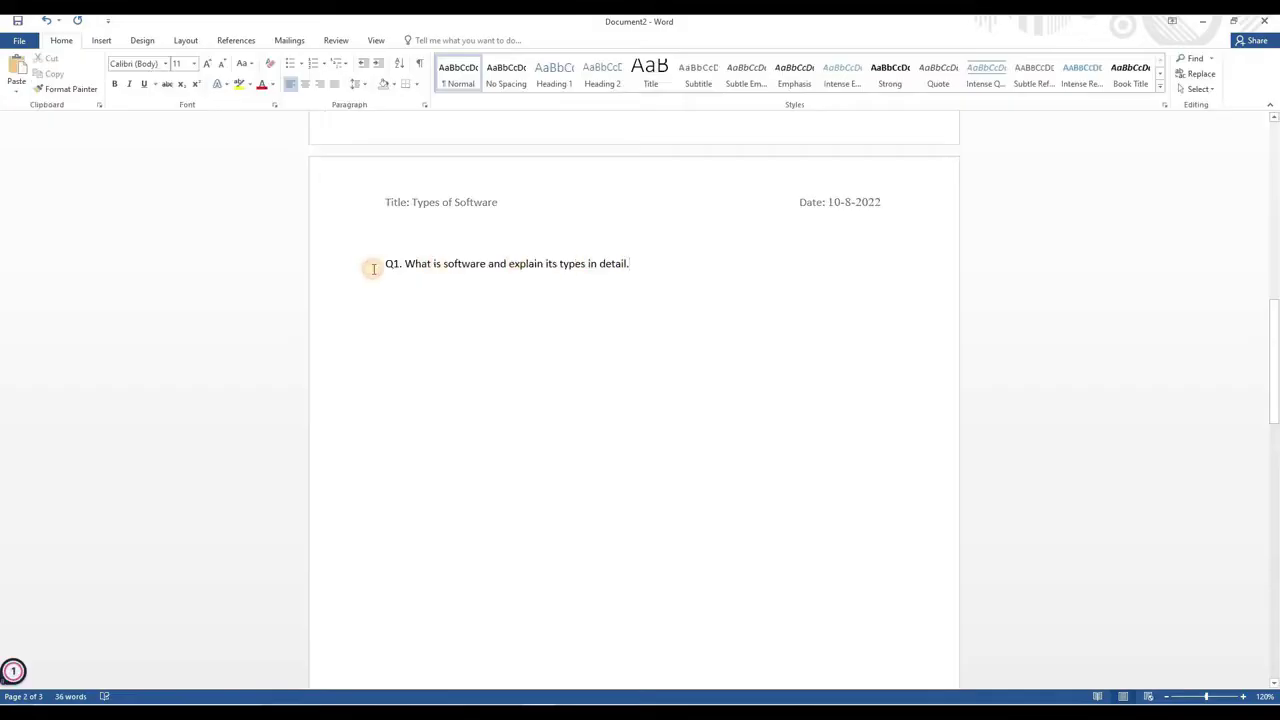
{"action": "key", "text": "ctrl+shift+Left"}
{"action": "key", "text": "ctrl+shift+Left"}
{"action": "key", "text": "ctrl+shift+Left"}
{"action": "key", "text": "ctrl+shift+Left"}
{"action": "key", "text": "ctrl+shift+Left"}
{"action": "key", "text": "ctrl+shift+Left"}
{"action": "key", "text": "ctrl+shift+Left"}
{"action": "key", "text": "ctrl+shift+Left"}
{"action": "key", "text": "ctrl+shift+Left"}
{"action": "key", "text": "ctrl+shift+Left"}
{"action": "key", "text": "ctrl+shift+Left"}
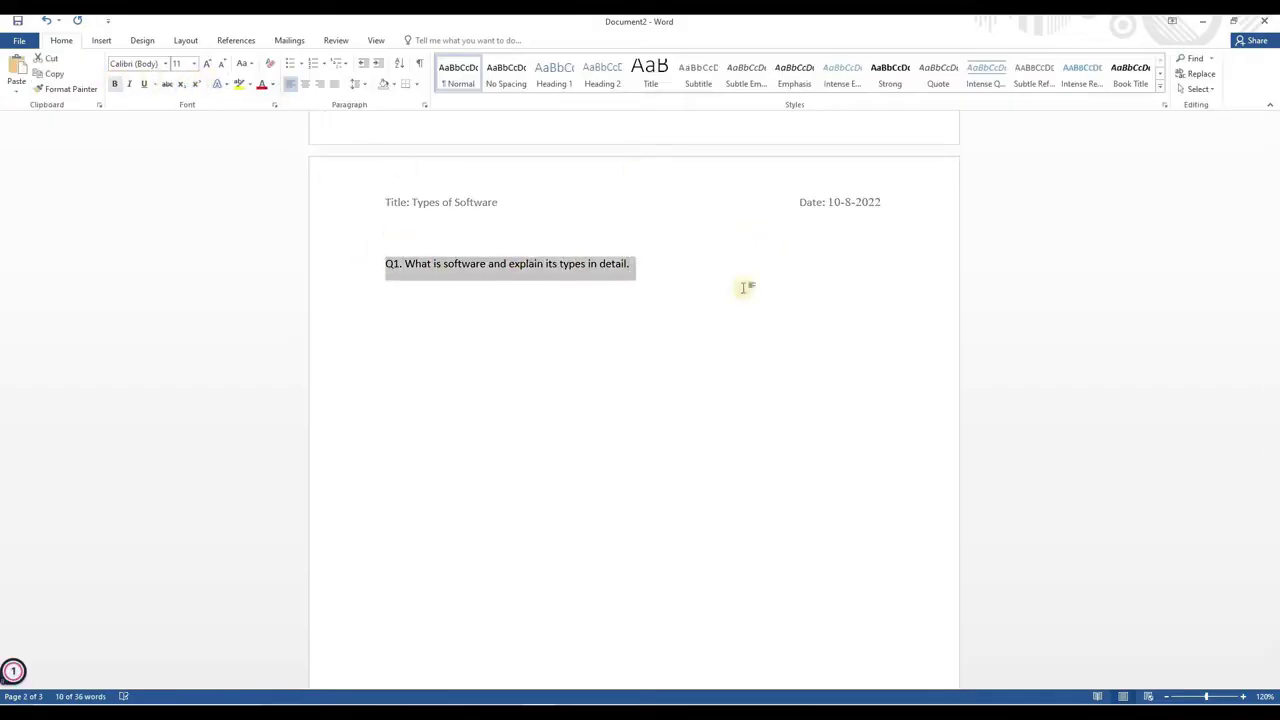
{"action": "key", "text": "ctrl+b"}
{"action": "left_click", "coordinate": [194, 65]}
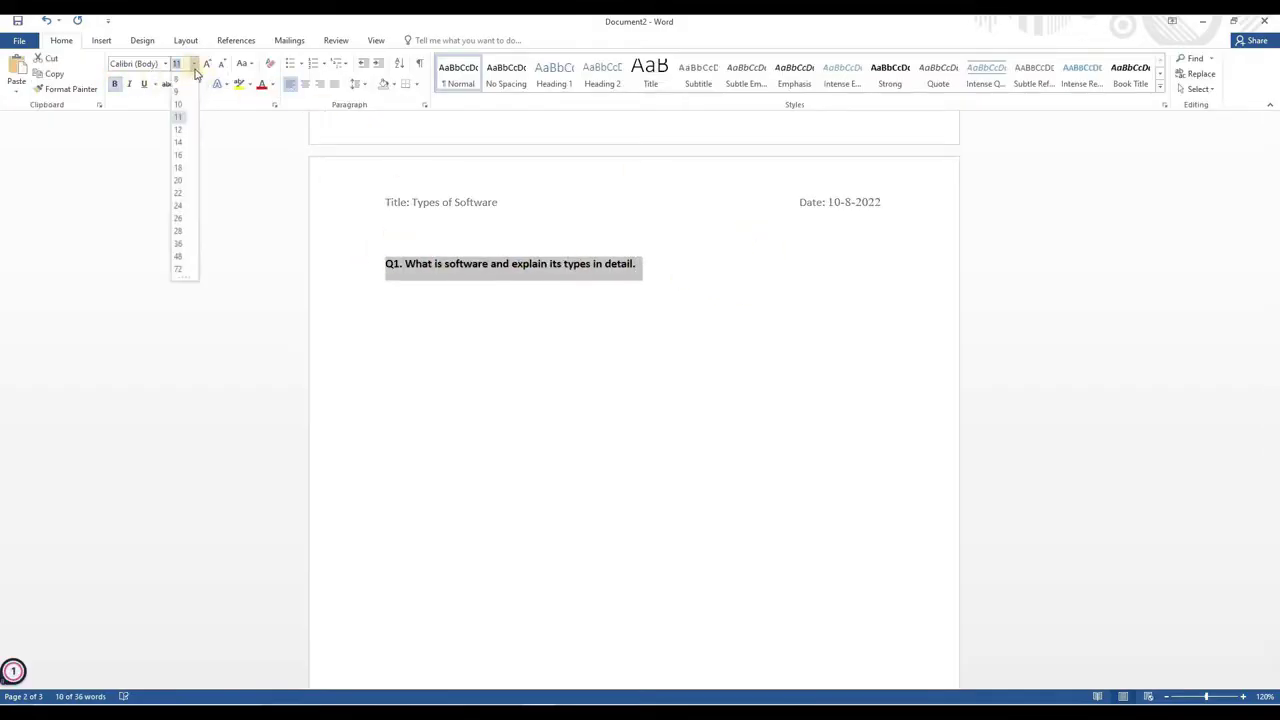
{"action": "left_click", "coordinate": [173, 142]}
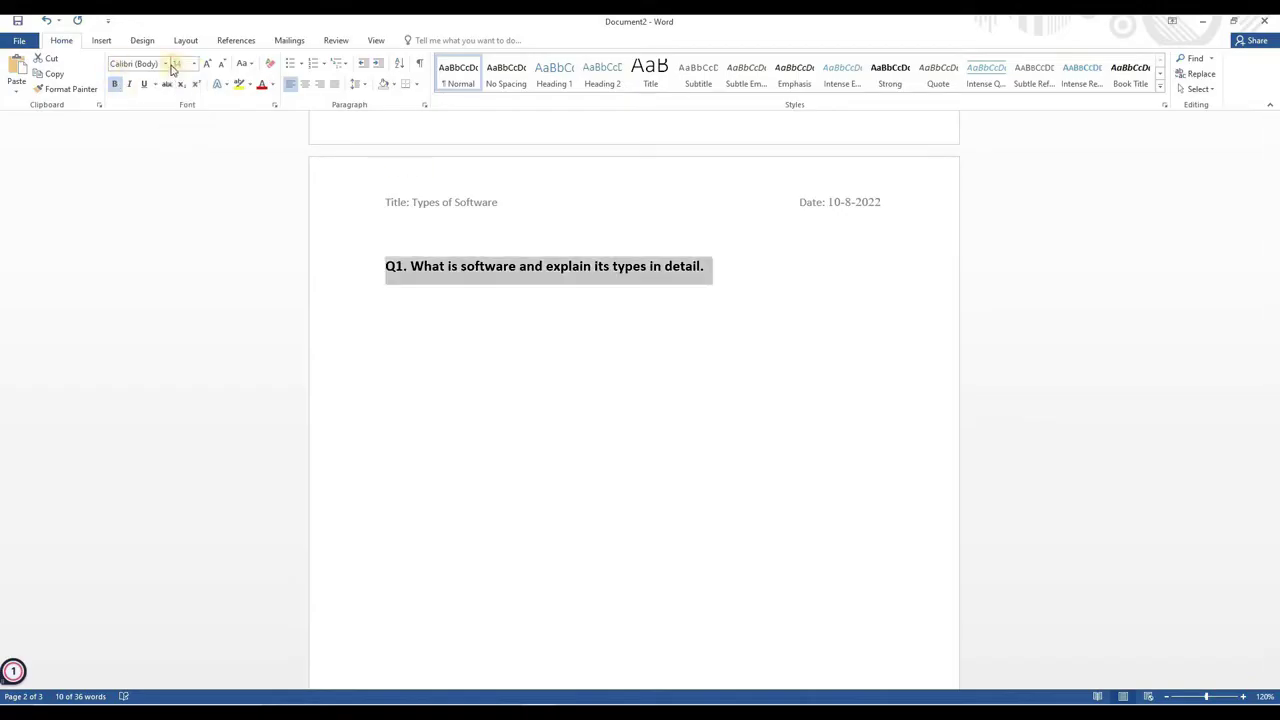
{"action": "left_click", "coordinate": [165, 63]}
{"action": "left_click", "coordinate": [150, 146]}
{"action": "key", "text": "End"}
{"action": "type", "text": "Software It is an instruction that tell a computer what to do. Software comprises the entire set of programs, procedures, and routines associated with the operation of a computer system. There are two types of software."}
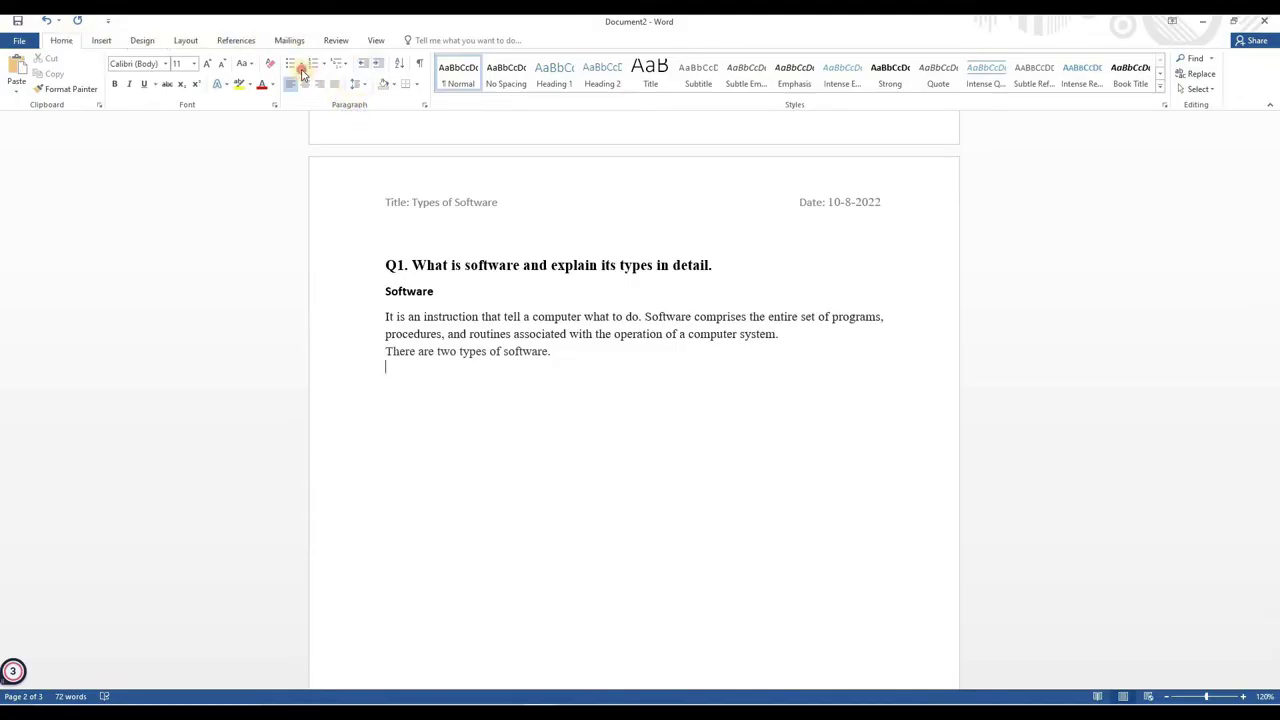
- Start a round-bullet list with 'Application Software' and a second item
{"action": "left_click", "coordinate": [301, 63]}
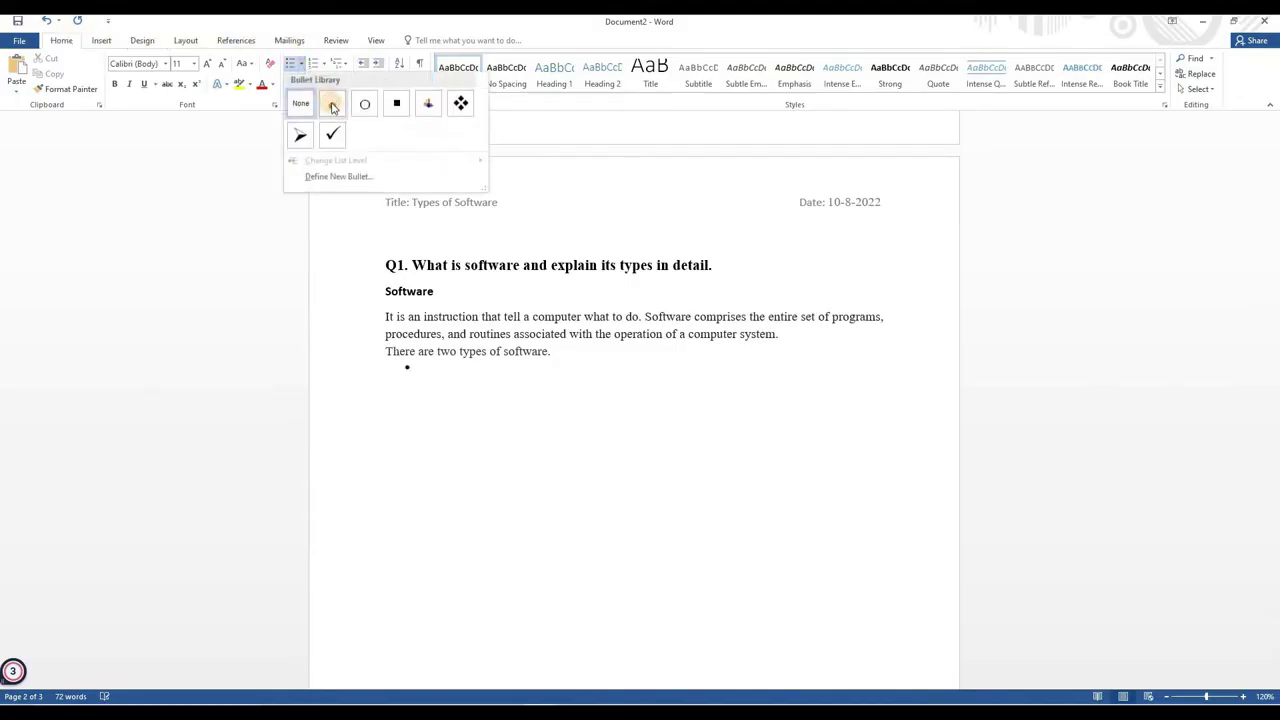
{"action": "left_click", "coordinate": [333, 107]}
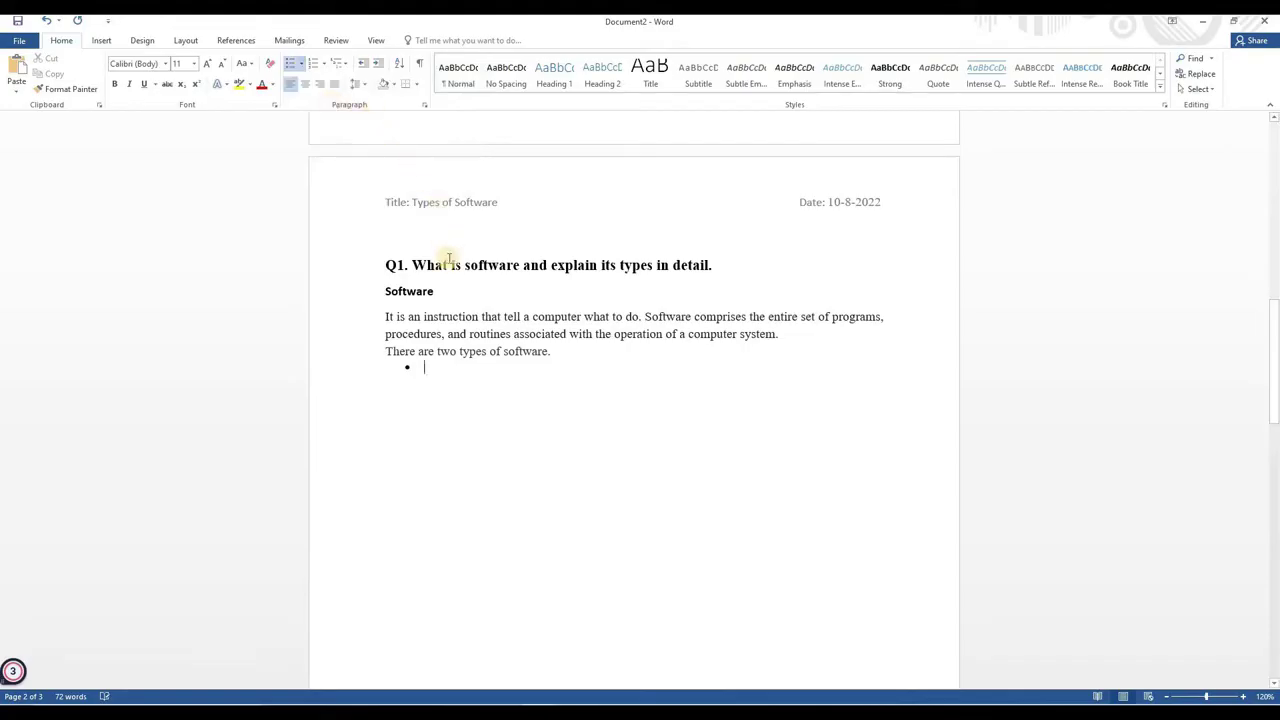
{"action": "type", "text": "Application Software"}
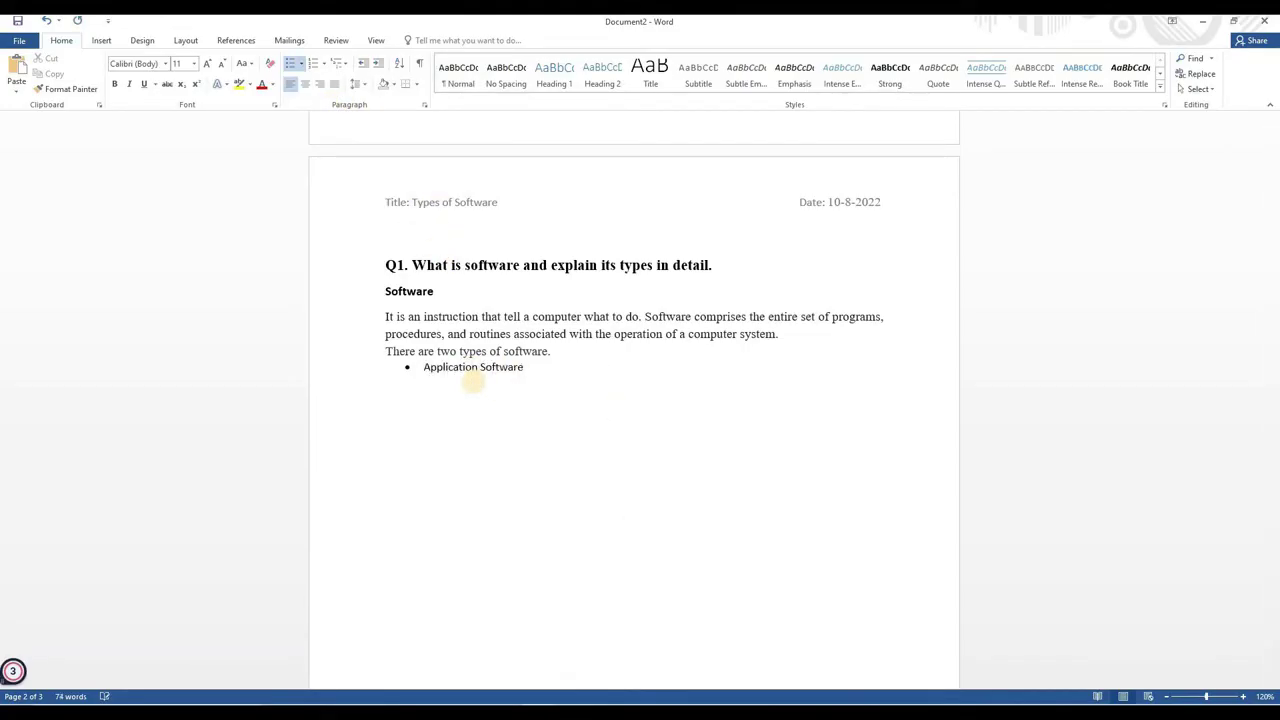
{"action": "key", "text": "Return"}
{"action": "type", "text": "System Software"}
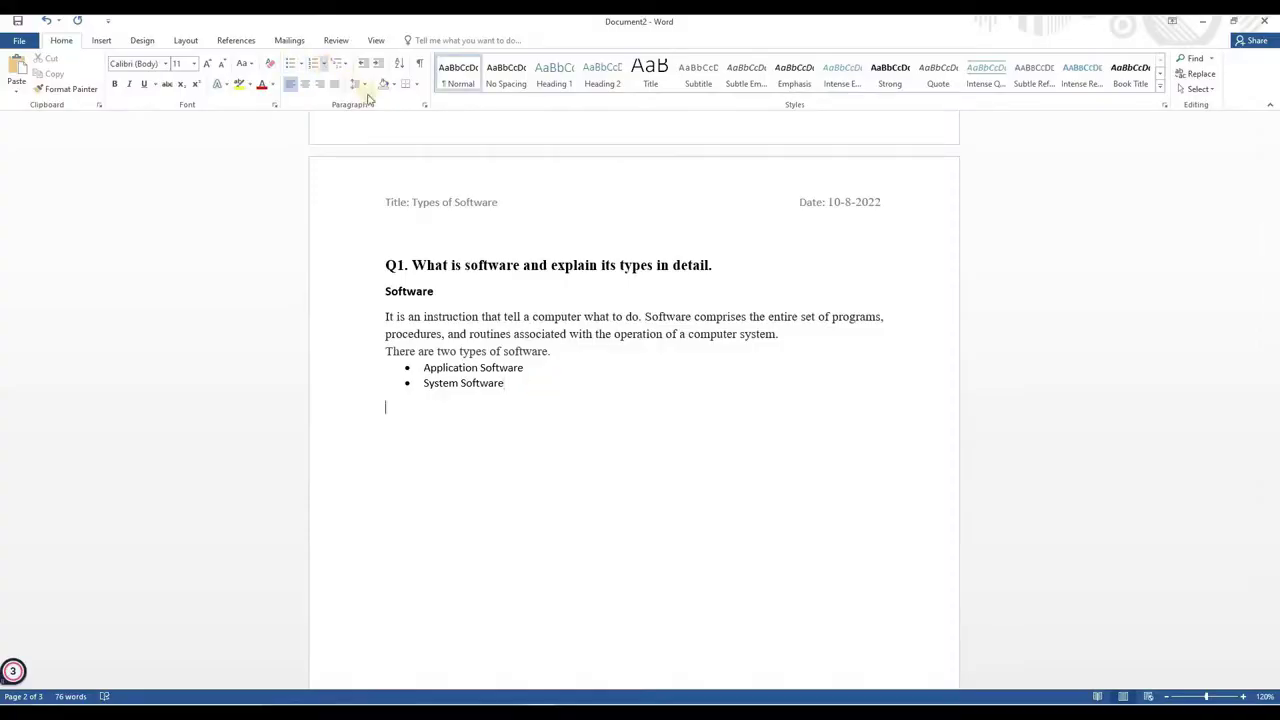
- Create a 1. 2. 3. numbered list of 'Application Software' and 'System Software'
{"action": "left_click", "coordinate": [323, 63]}
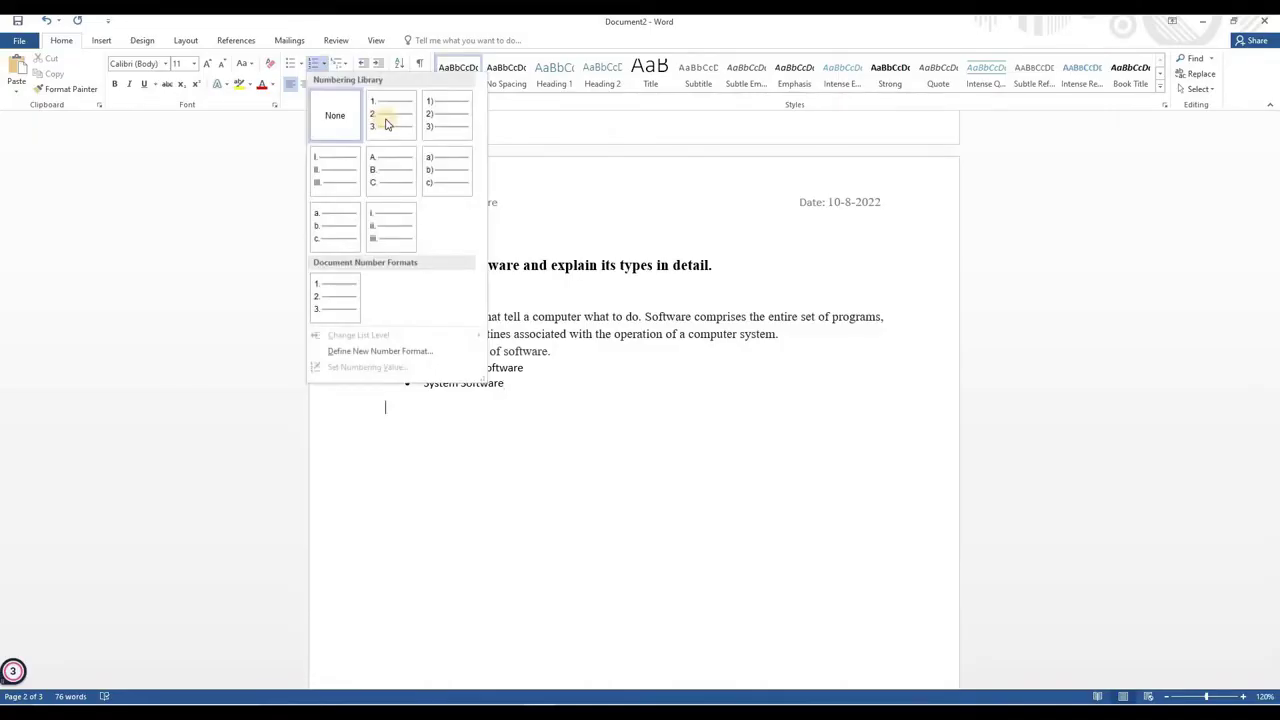
{"action": "left_click", "coordinate": [388, 123]}
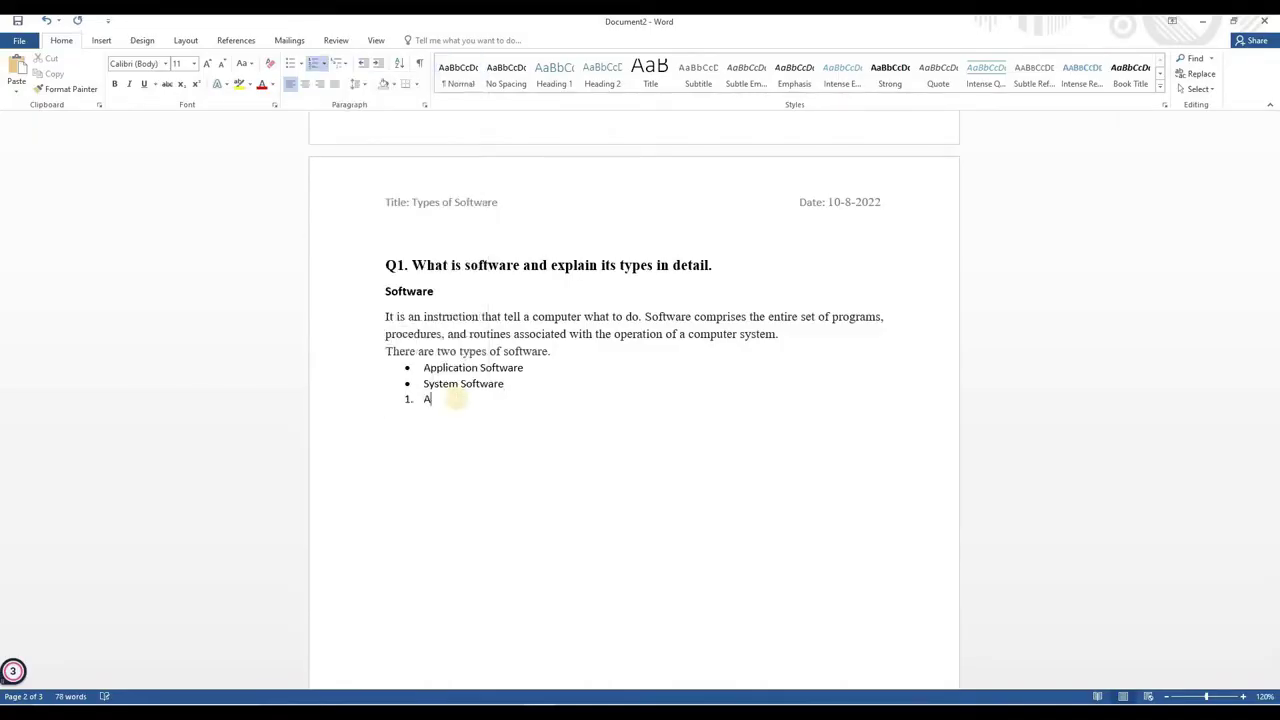
{"action": "type", "text": "Application Software"}
{"action": "key", "text": "Return"}
{"action": "type", "text": "System Software"}
- Delete the leftover bulleted lines and select the Software heading
{"action": "left_click", "coordinate": [546, 380]}
{"action": "key", "text": "shift+Up"}
{"action": "key", "text": "shift+Home"}
{"action": "key", "text": "BackSpace"}
{"action": "key", "text": "BackSpace"}
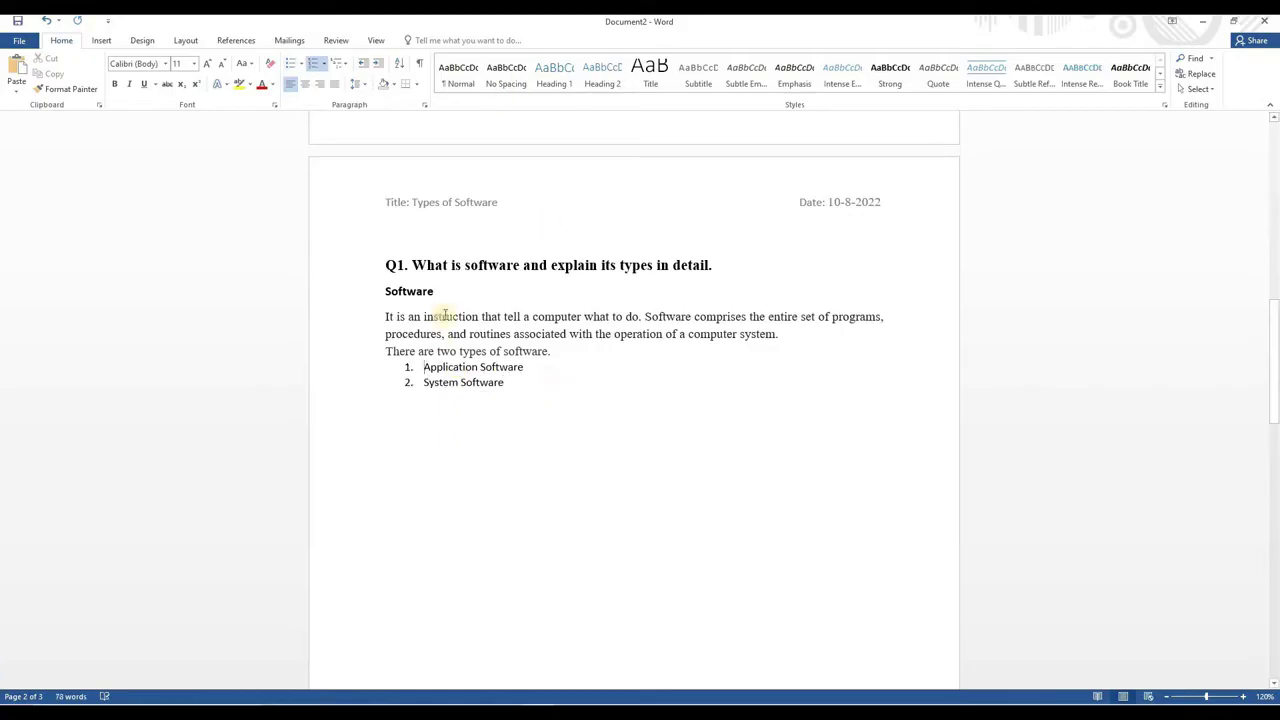
{"action": "left_click_drag", "start_coordinate": [437, 290], "coordinate": [382, 300]}
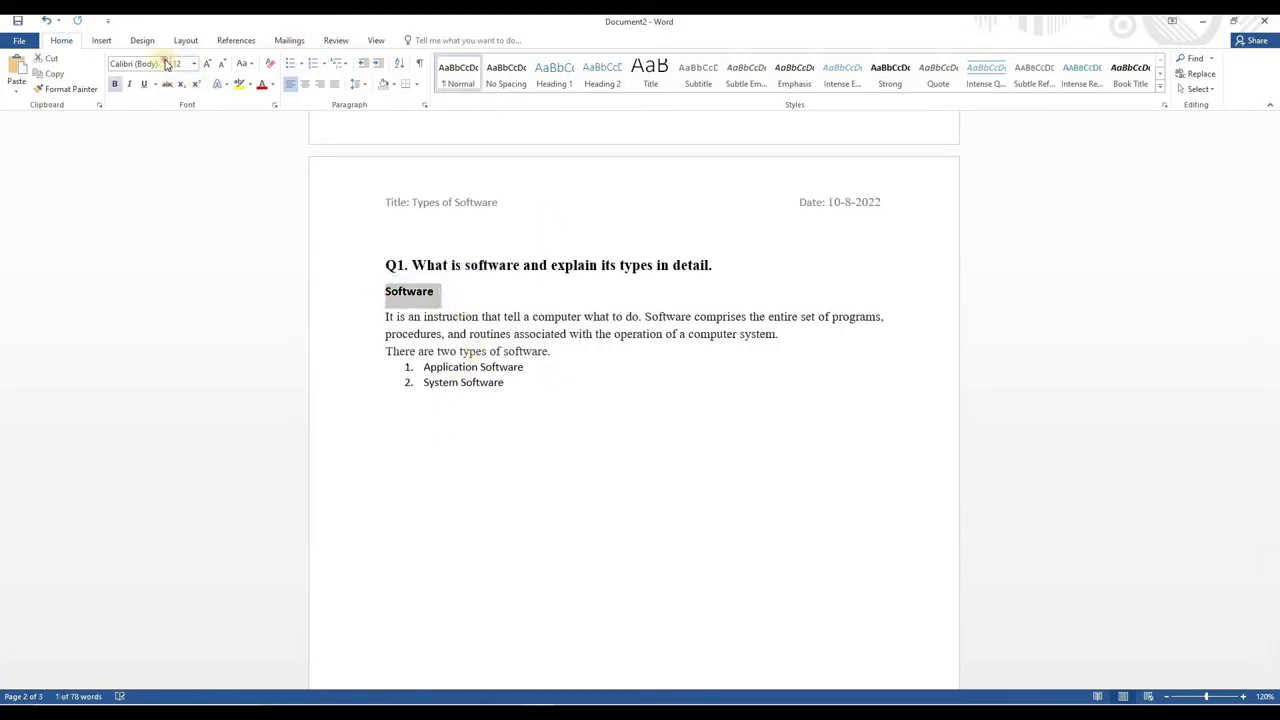
- Set the Software heading to Times New Roman, keeping size 12
{"action": "key", "text": "alt+h"}
{"action": "key", "text": "f"}
{"action": "key", "text": "f"}
{"action": "key", "text": "Return"}
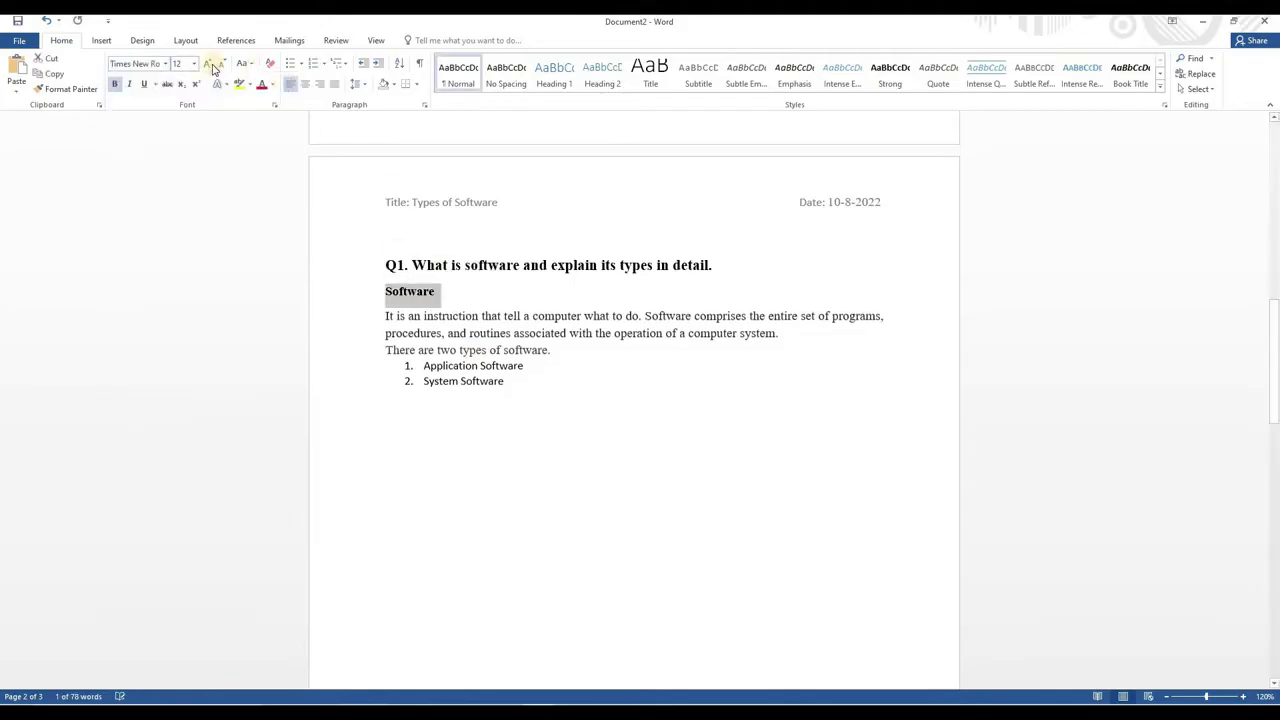
{"action": "left_click", "coordinate": [193, 63]}
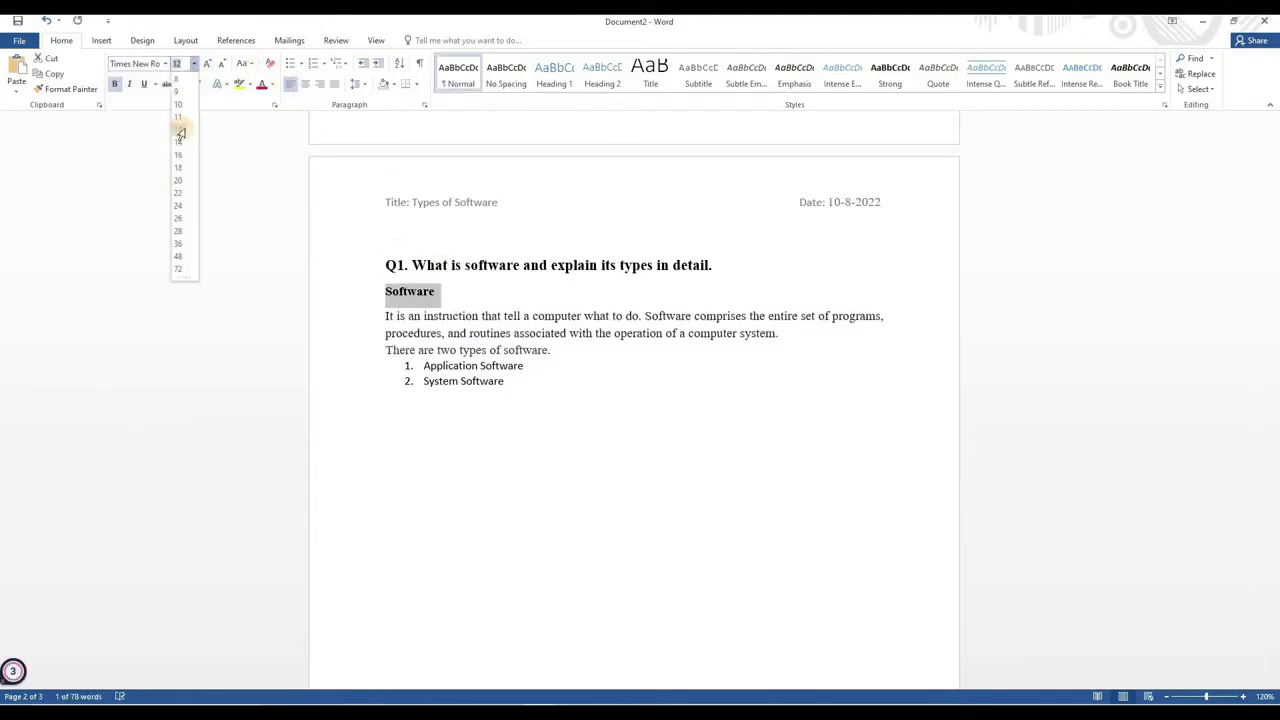
{"action": "left_click", "coordinate": [208, 129]}
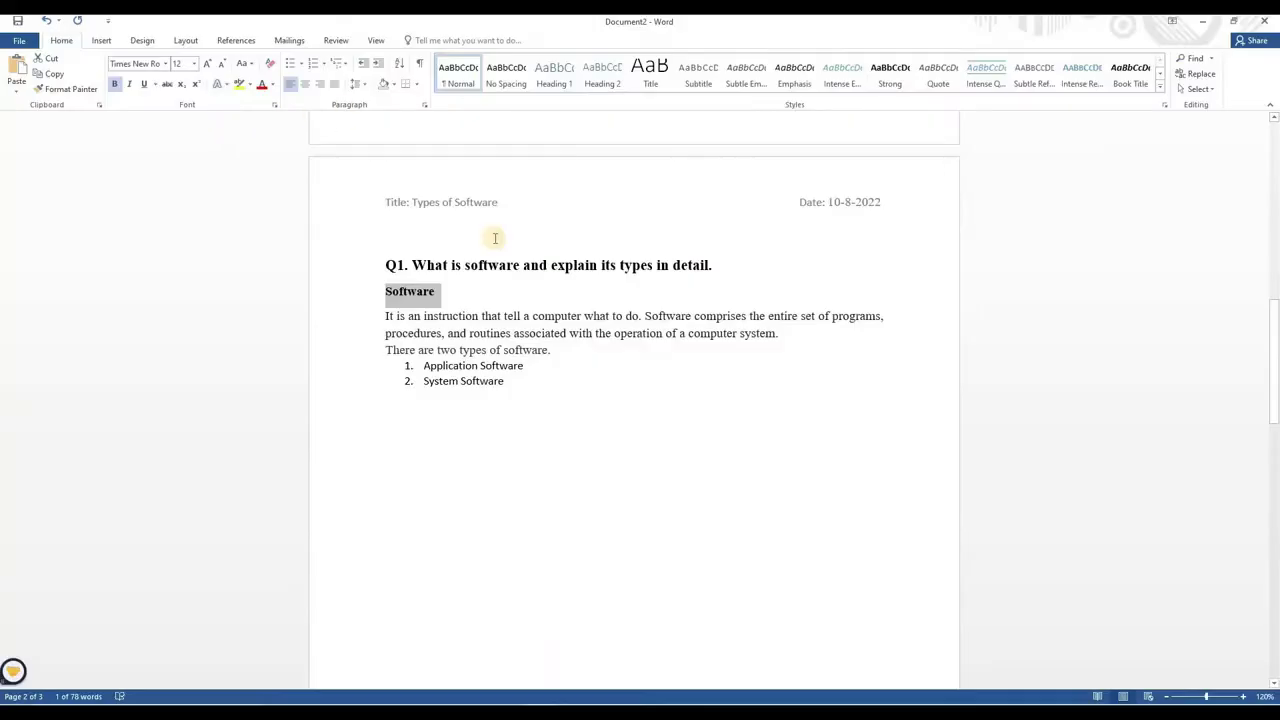
- Give the explanation paragraph and numbered list 1.15 line spacing
{"action": "left_click_drag", "start_coordinate": [523, 381], "coordinate": [384, 316]}
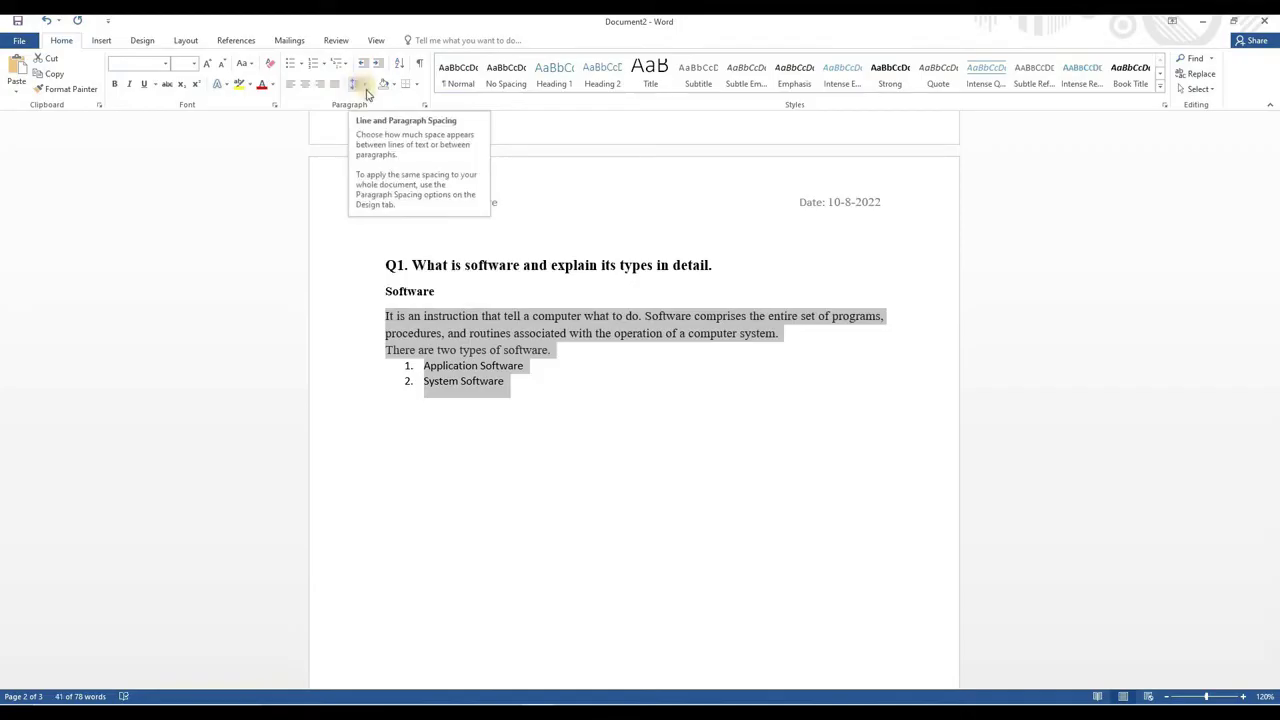
{"action": "left_click", "coordinate": [366, 88]}
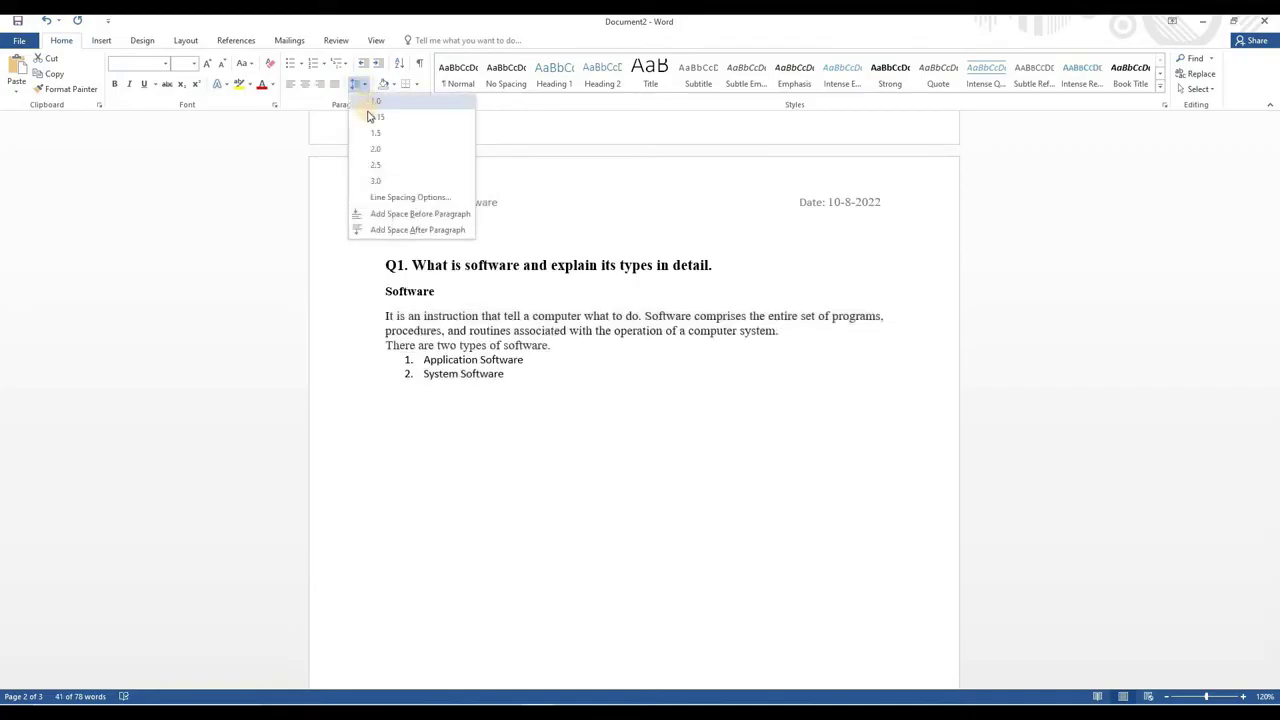
{"action": "left_click", "coordinate": [424, 117]}
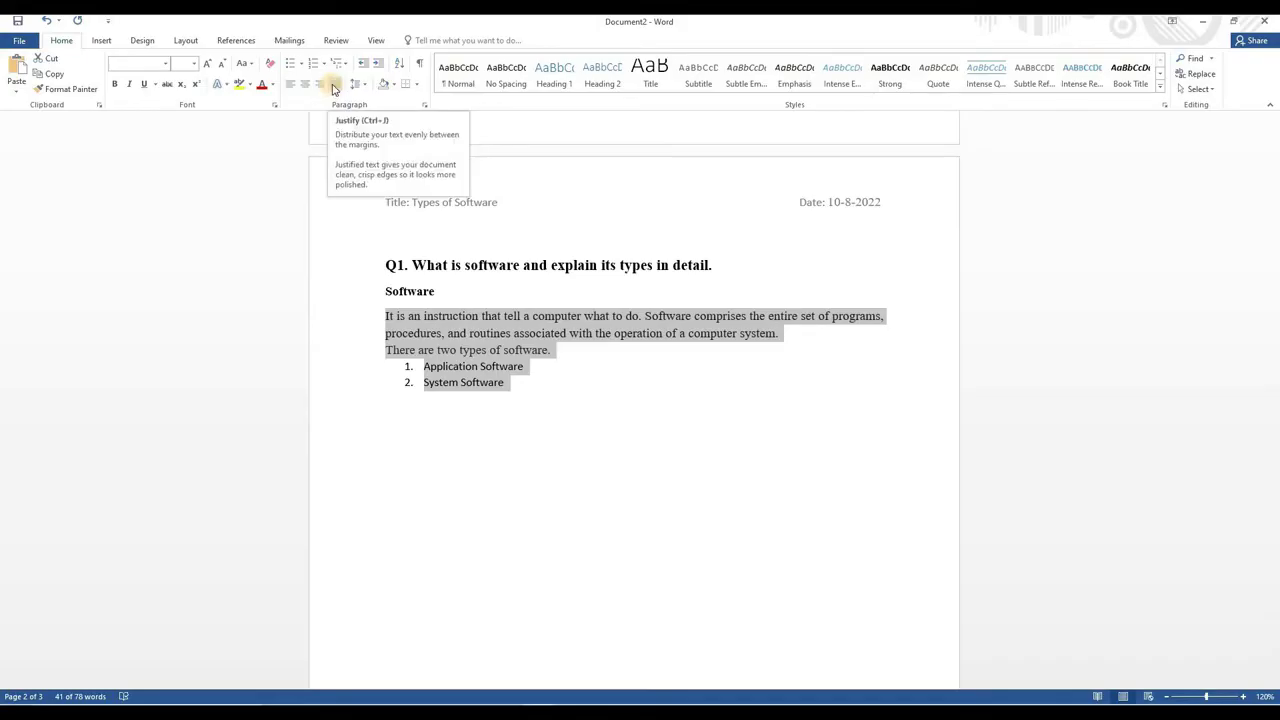
- Try center, right and left alignment on the answer paragraphs, settling on Justify
{"action": "key", "text": "ctrl+z"}
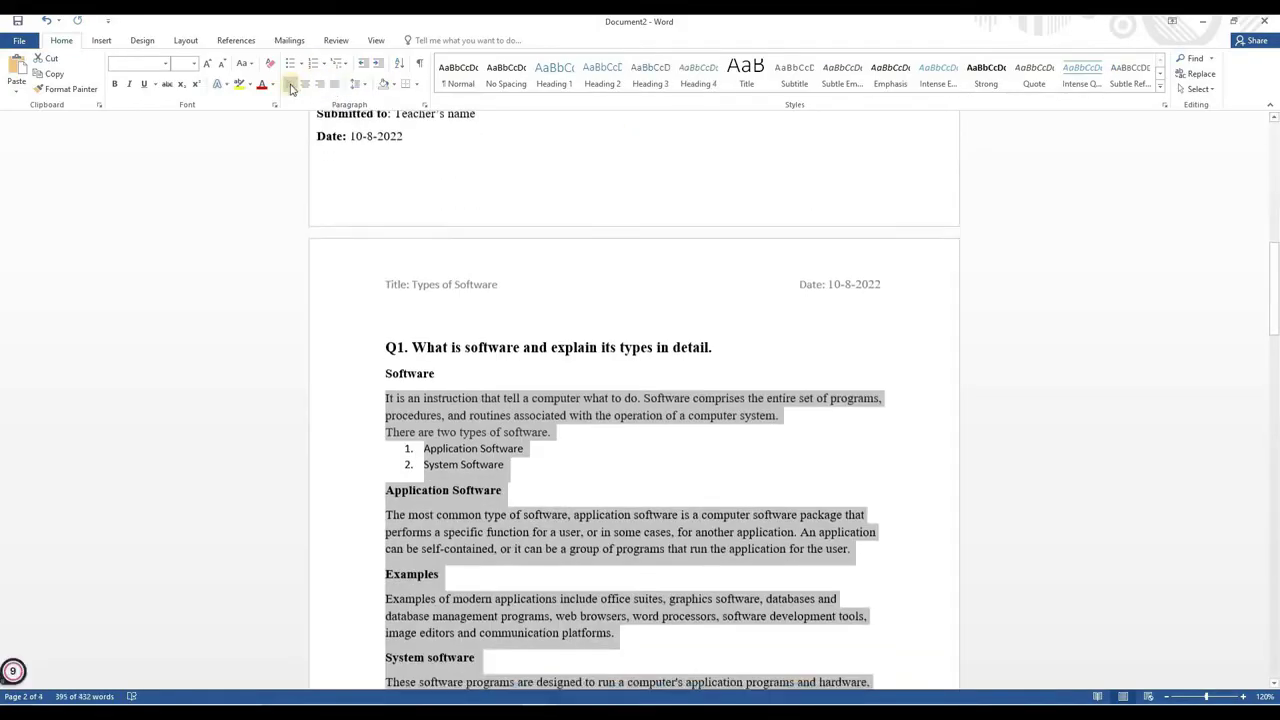
{"action": "left_click", "coordinate": [291, 88]}
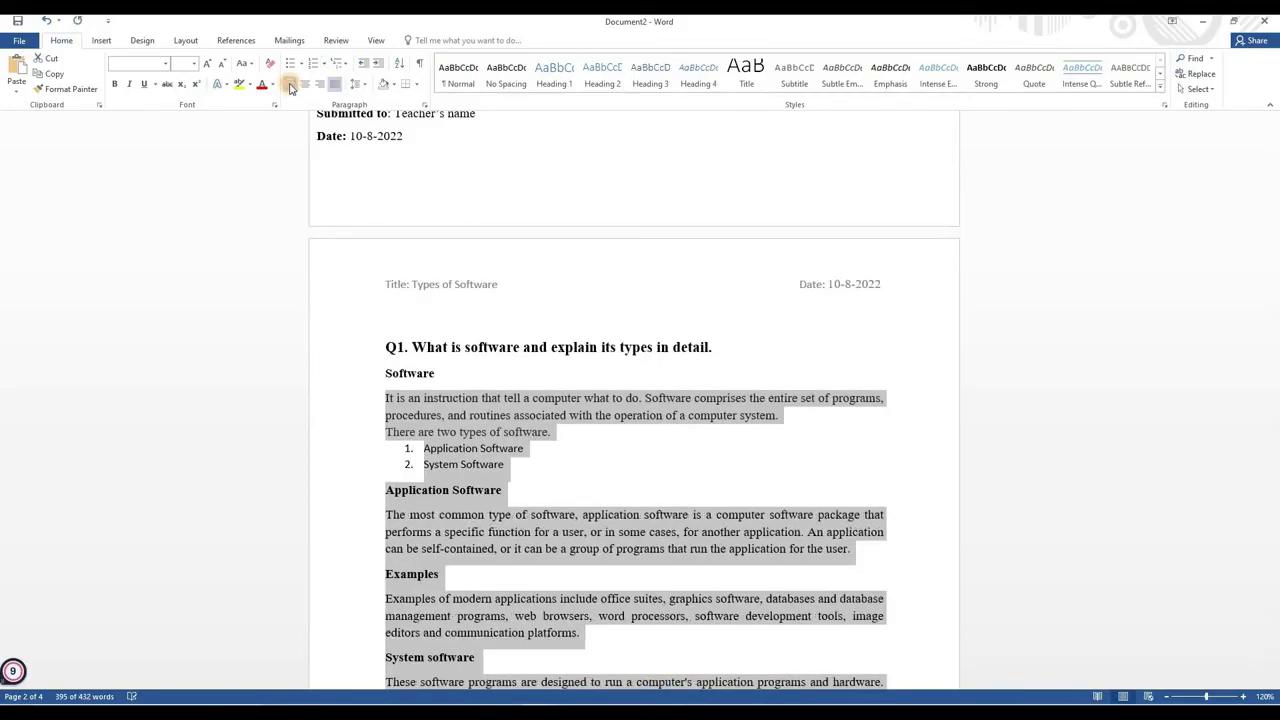
{"action": "left_click", "coordinate": [291, 88]}
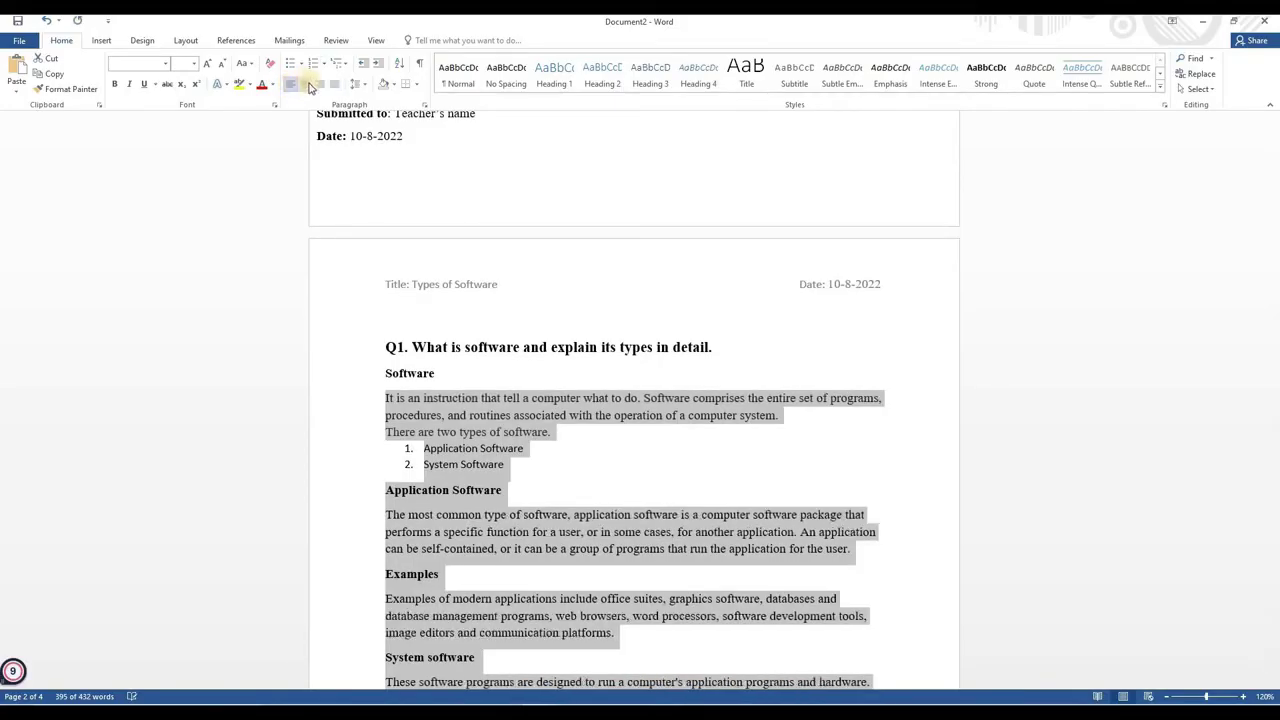
{"action": "left_click", "coordinate": [310, 86]}
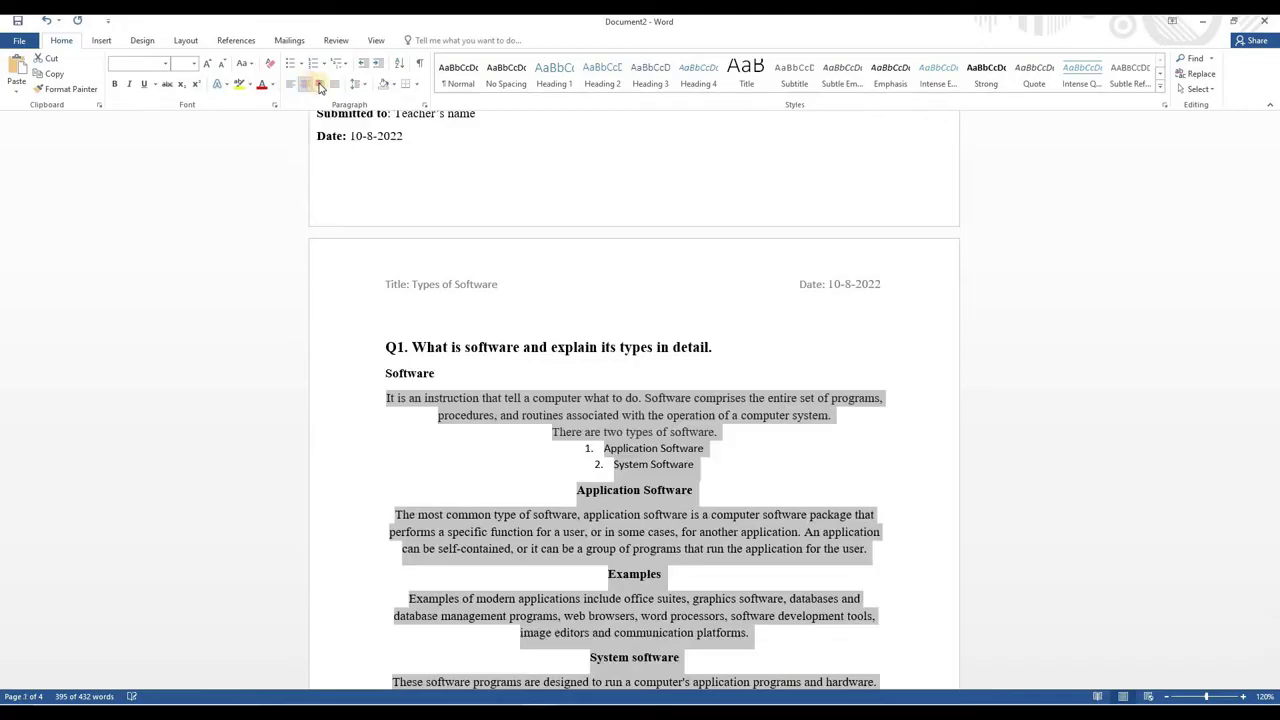
{"action": "left_click", "coordinate": [320, 86]}
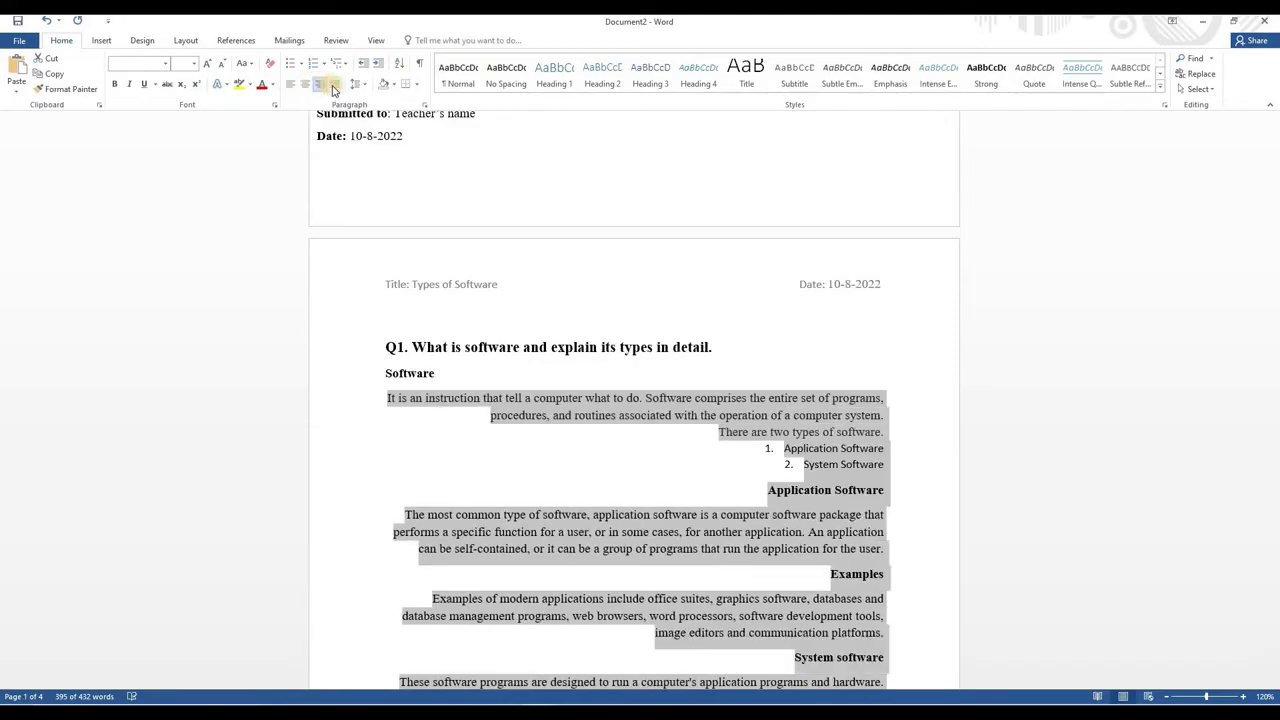
{"action": "left_click", "coordinate": [333, 87]}
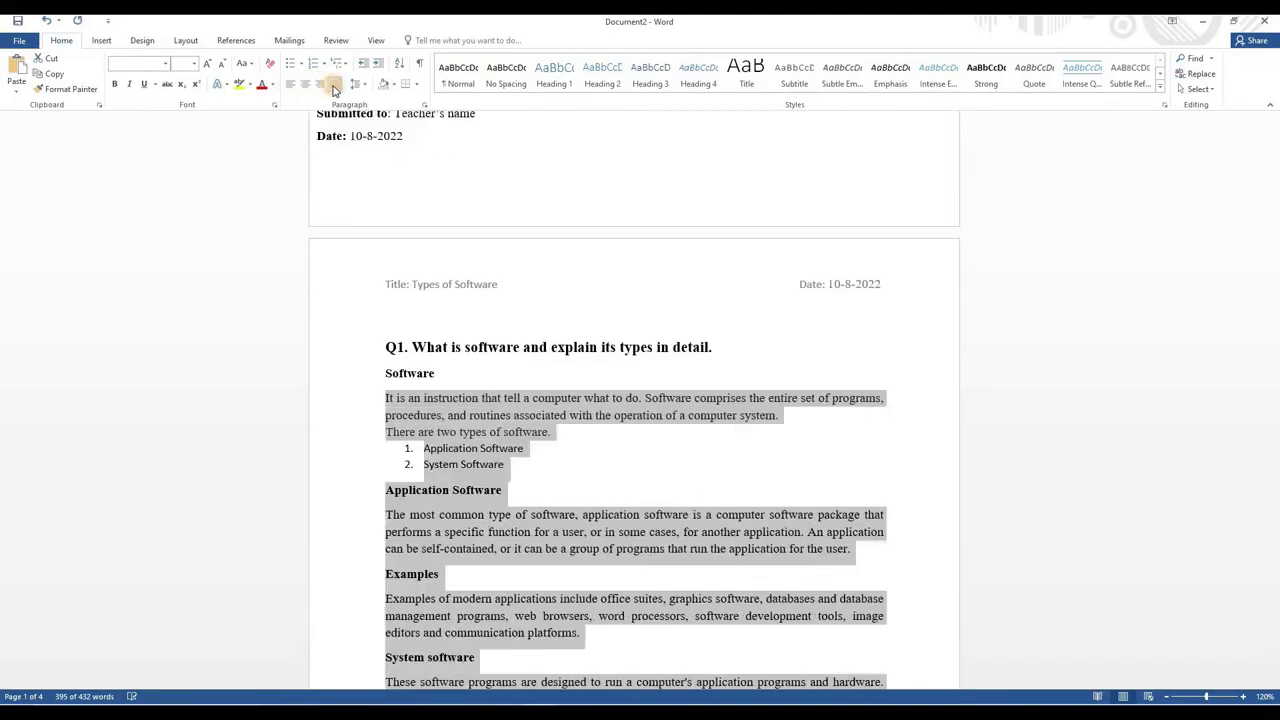
{"action": "left_click", "coordinate": [335, 88]}
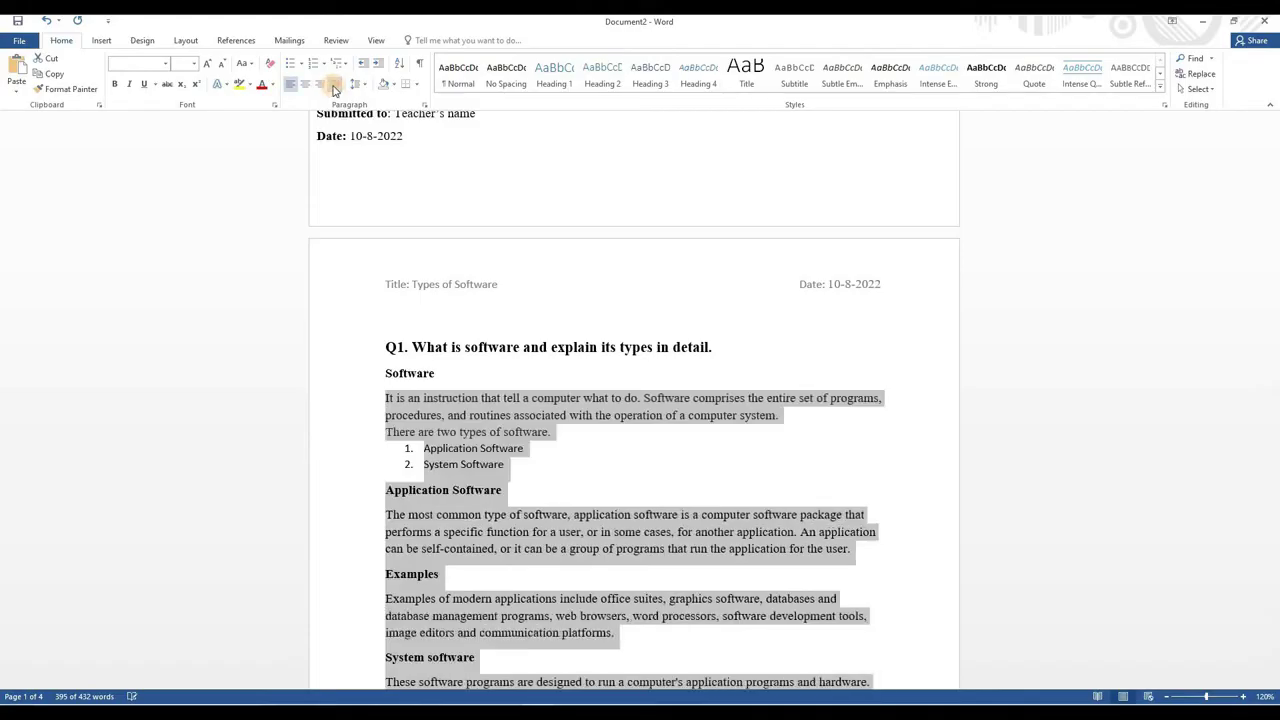
{"action": "left_click", "coordinate": [335, 88]}
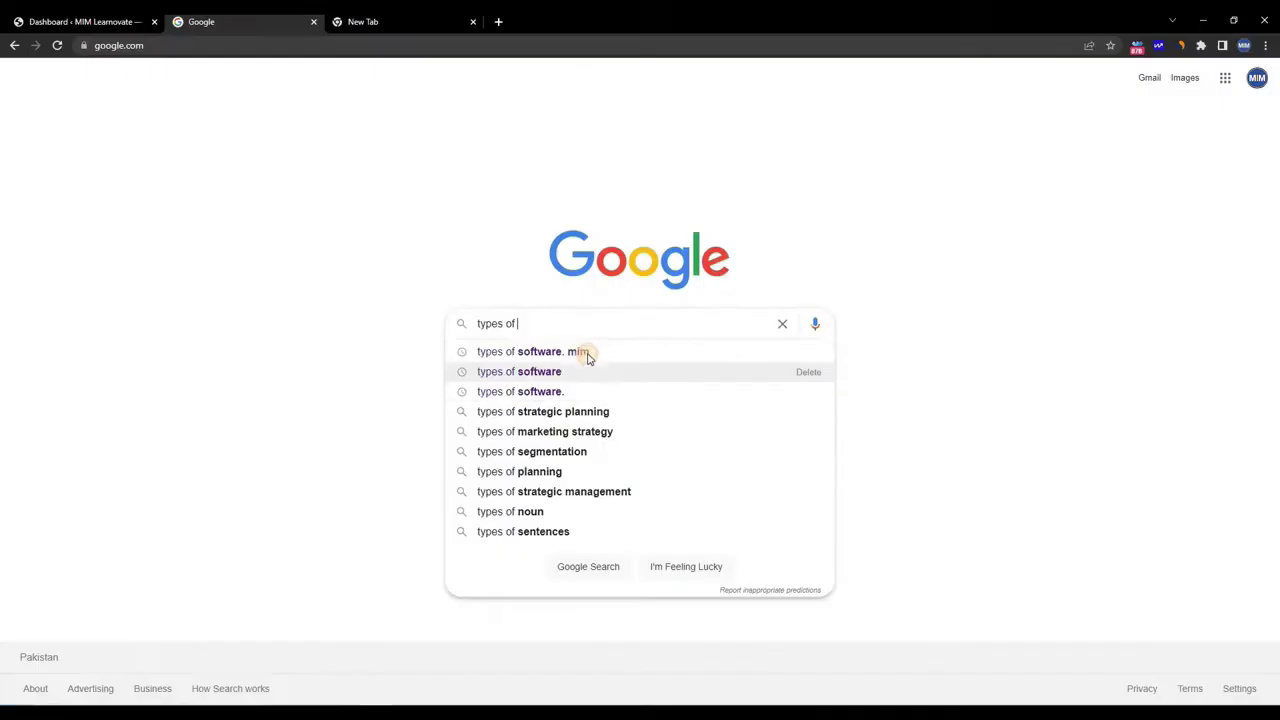
- Search Chrome for types of software, then select 'types of software' in the Word text
{"action": "left_click", "coordinate": [588, 350]}
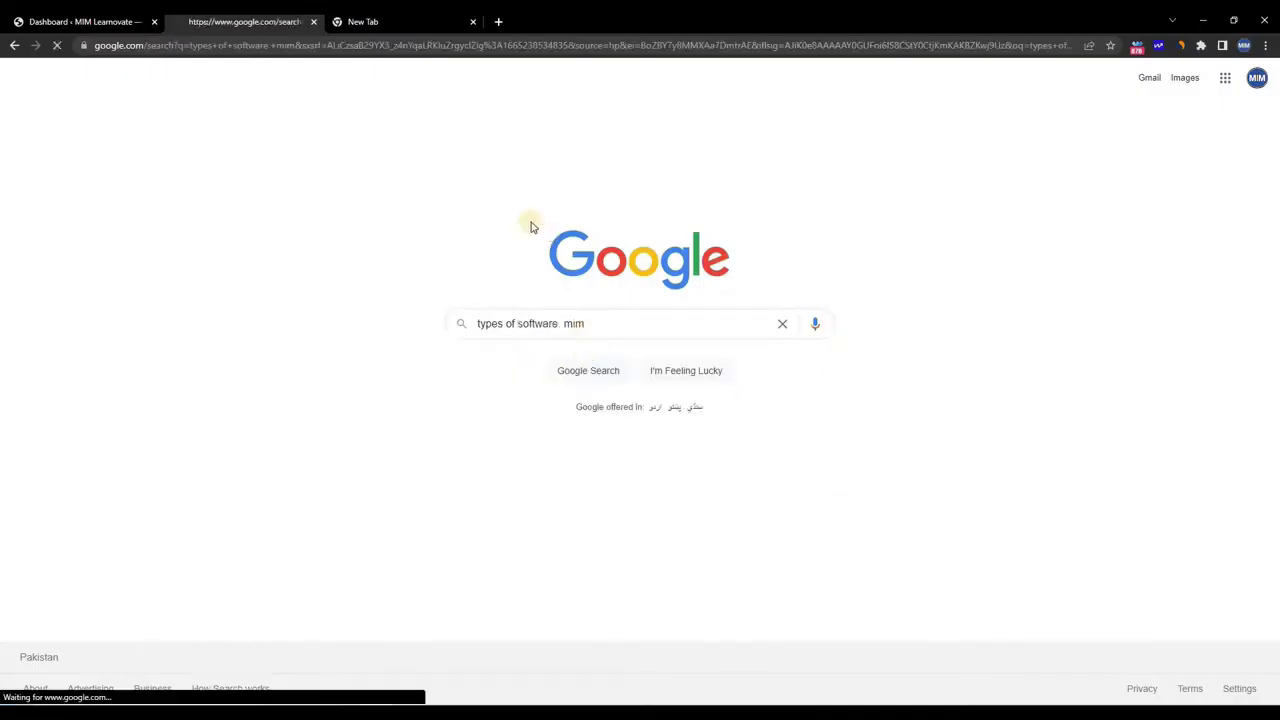
{"action": "scroll", "coordinate": [323, 330], "scroll_direction": "down", "scroll_amount": 3}
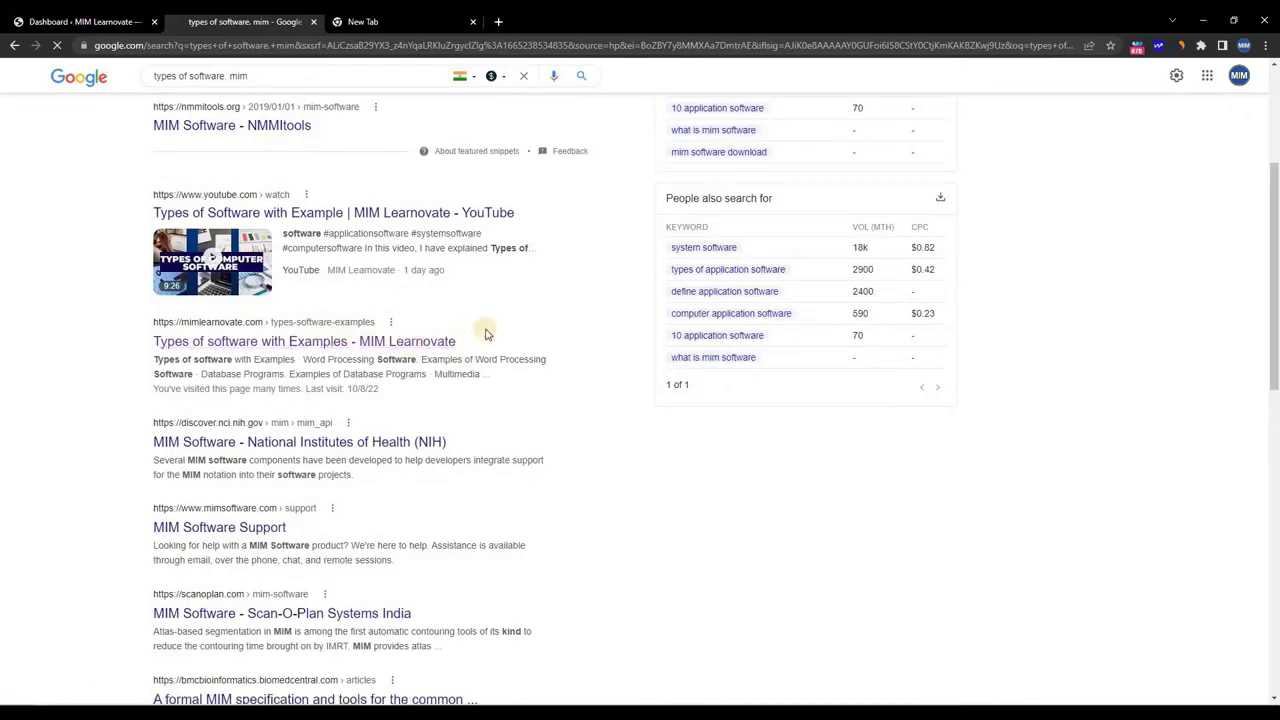
{"action": "scroll", "coordinate": [487, 334], "scroll_direction": "up", "scroll_amount": 1}
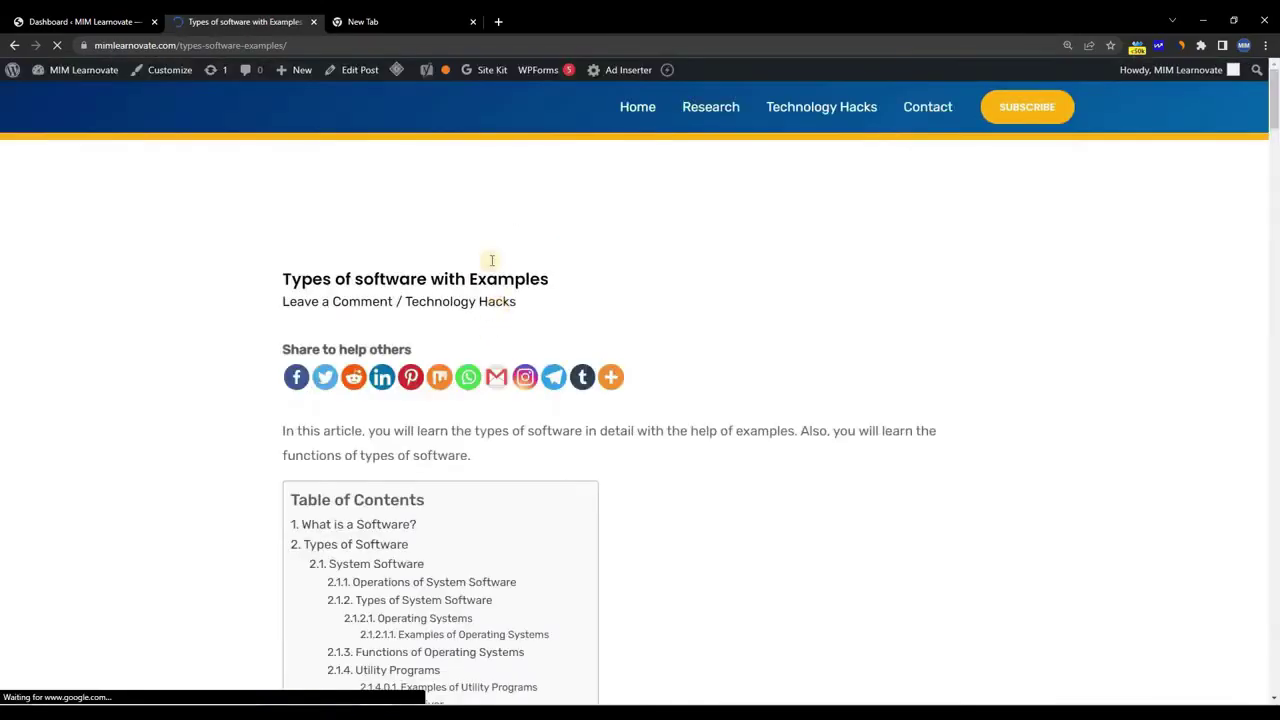
{"action": "left_click_drag", "start_coordinate": [449, 543], "coordinate": [521, 548]}
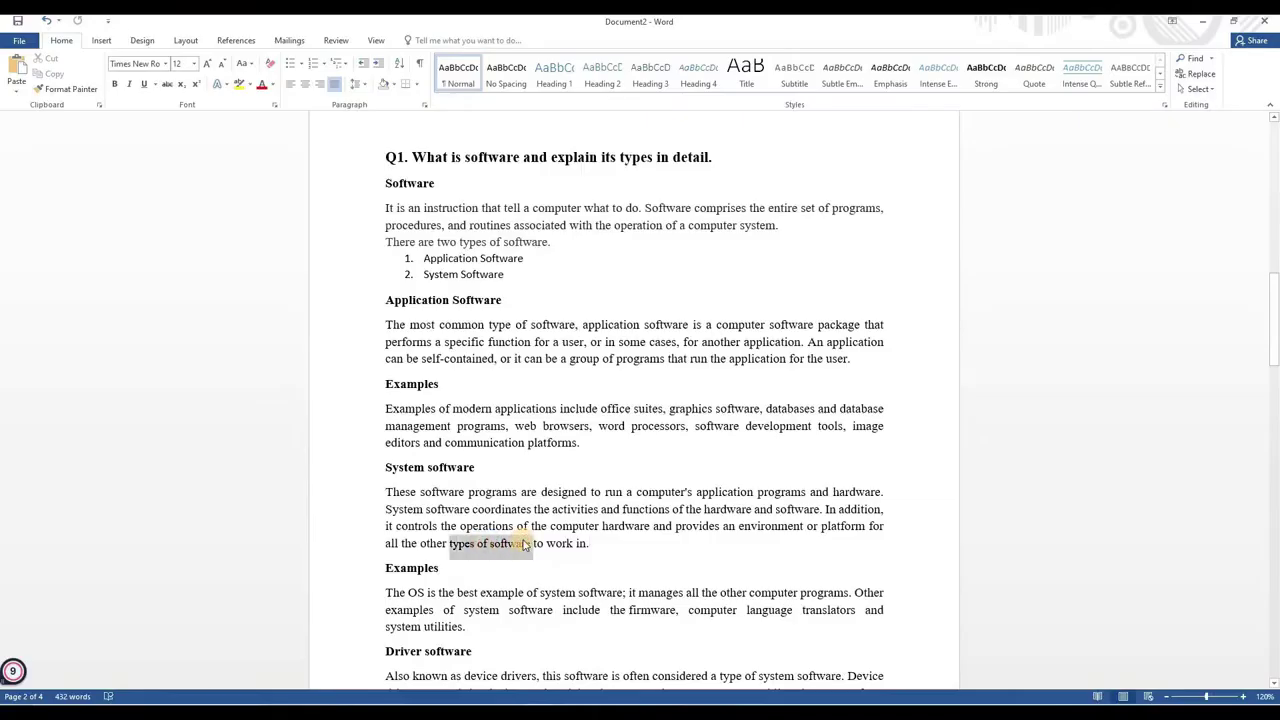
- Hyperlink 'types of software' to the copied mimlearnovate.com/types-software-examples/ address
{"action": "right_click", "coordinate": [521, 548]}
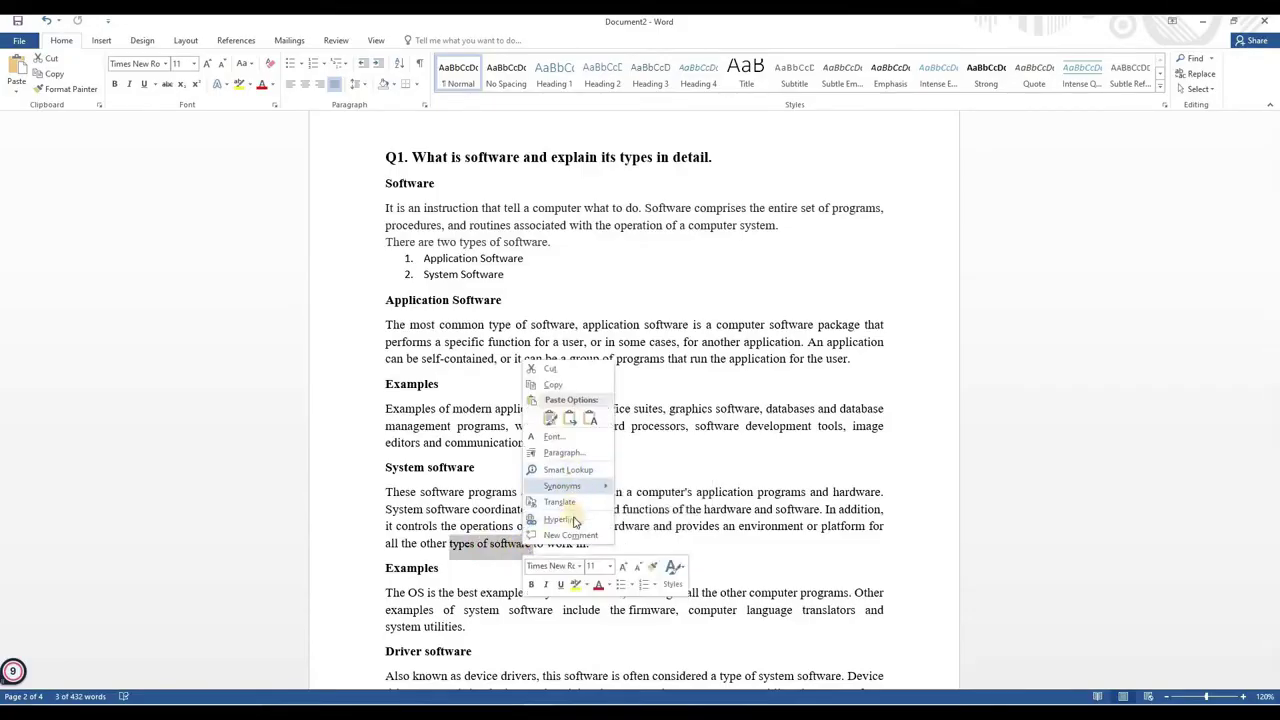
{"action": "left_click", "coordinate": [575, 521]}
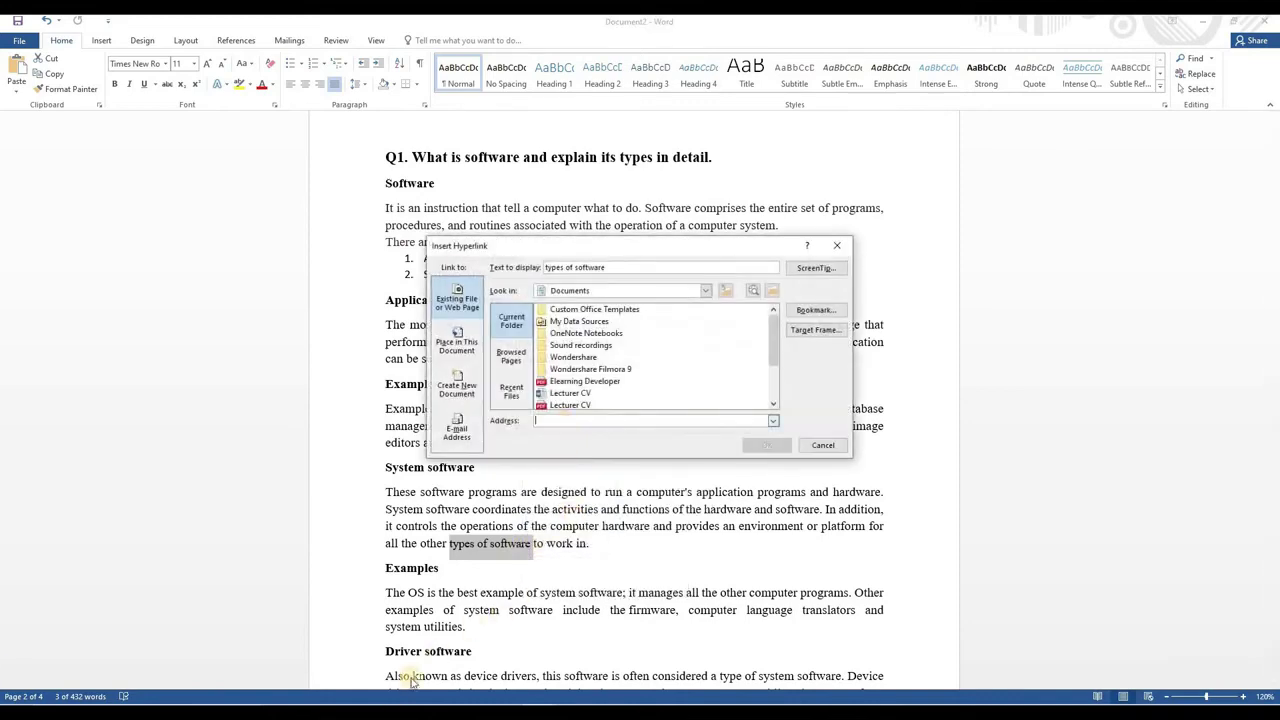
{"action": "key", "text": "alt+Tab"}
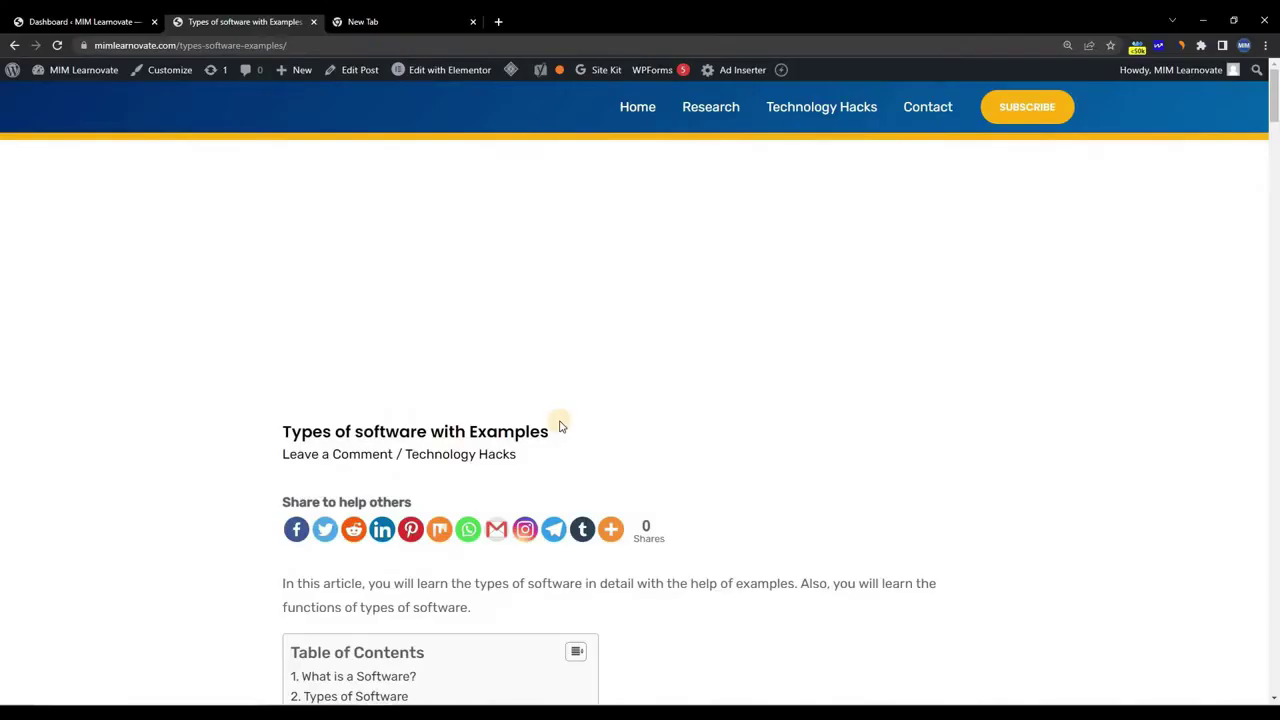
{"action": "right_click", "coordinate": [205, 45]}
{"action": "left_click", "coordinate": [245, 140]}
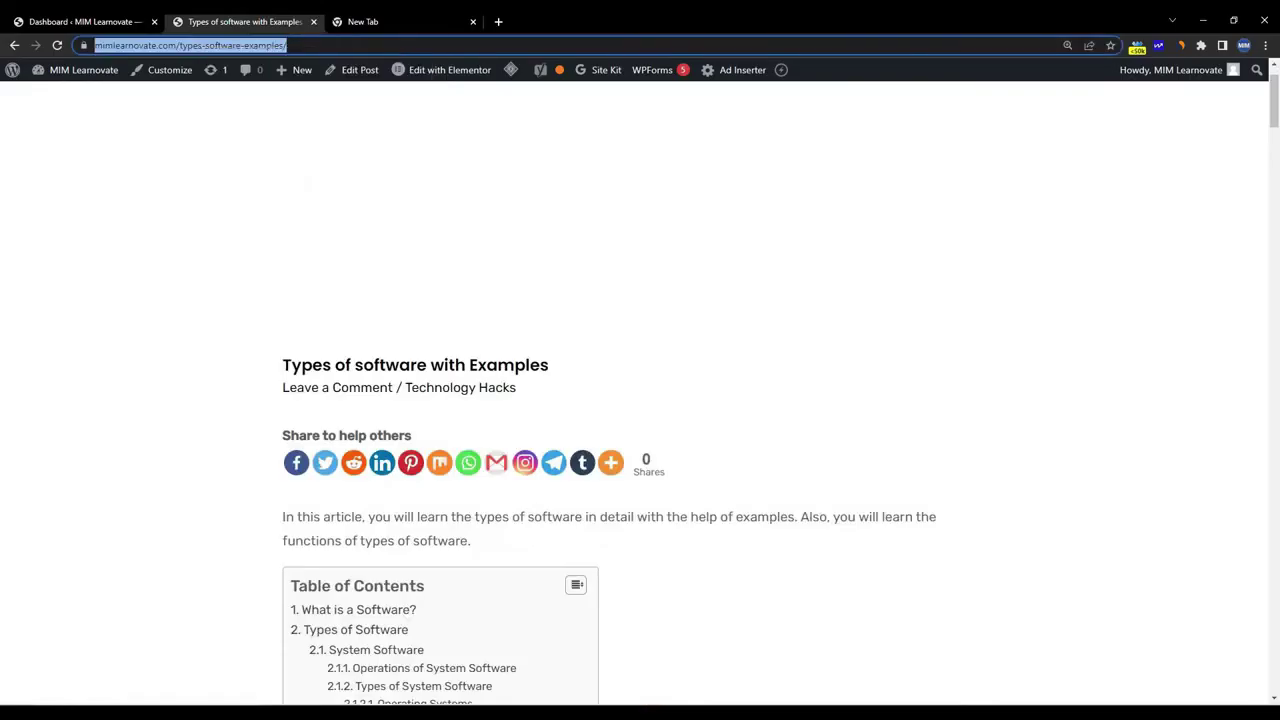
{"action": "left_click", "coordinate": [595, 700]}
{"action": "left_click", "coordinate": [468, 660]}
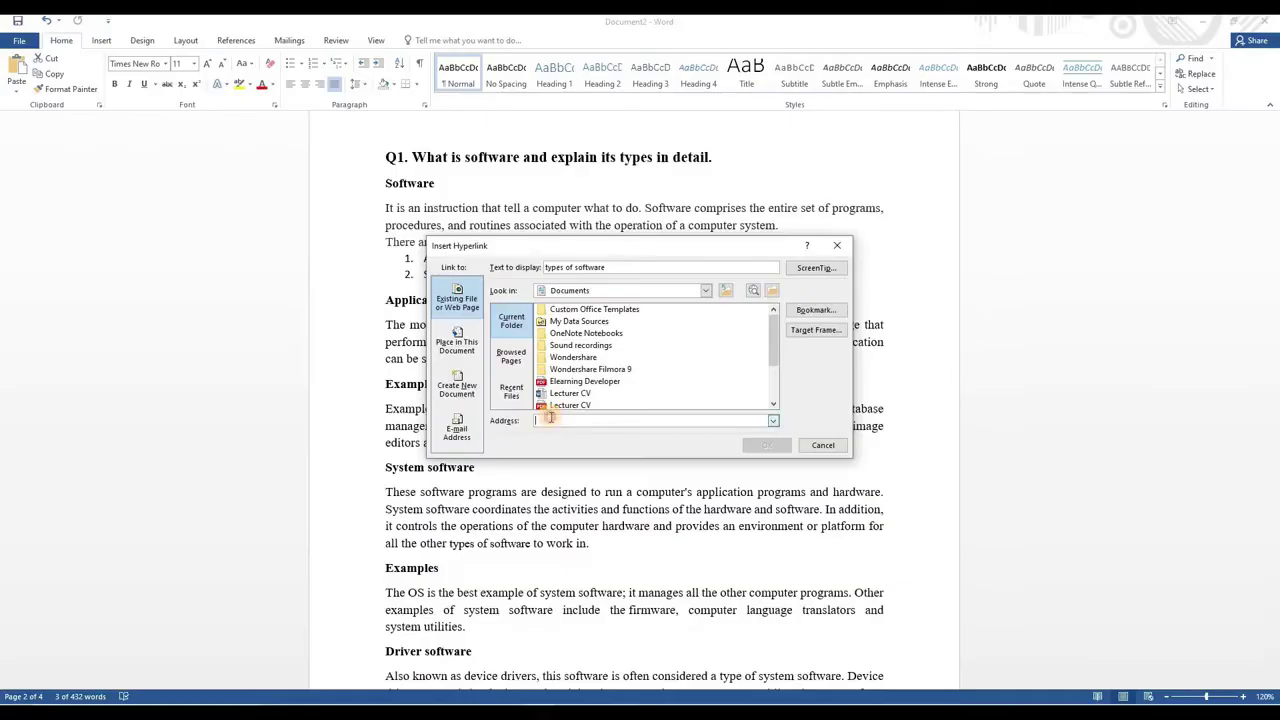
{"action": "right_click", "coordinate": [555, 420]}
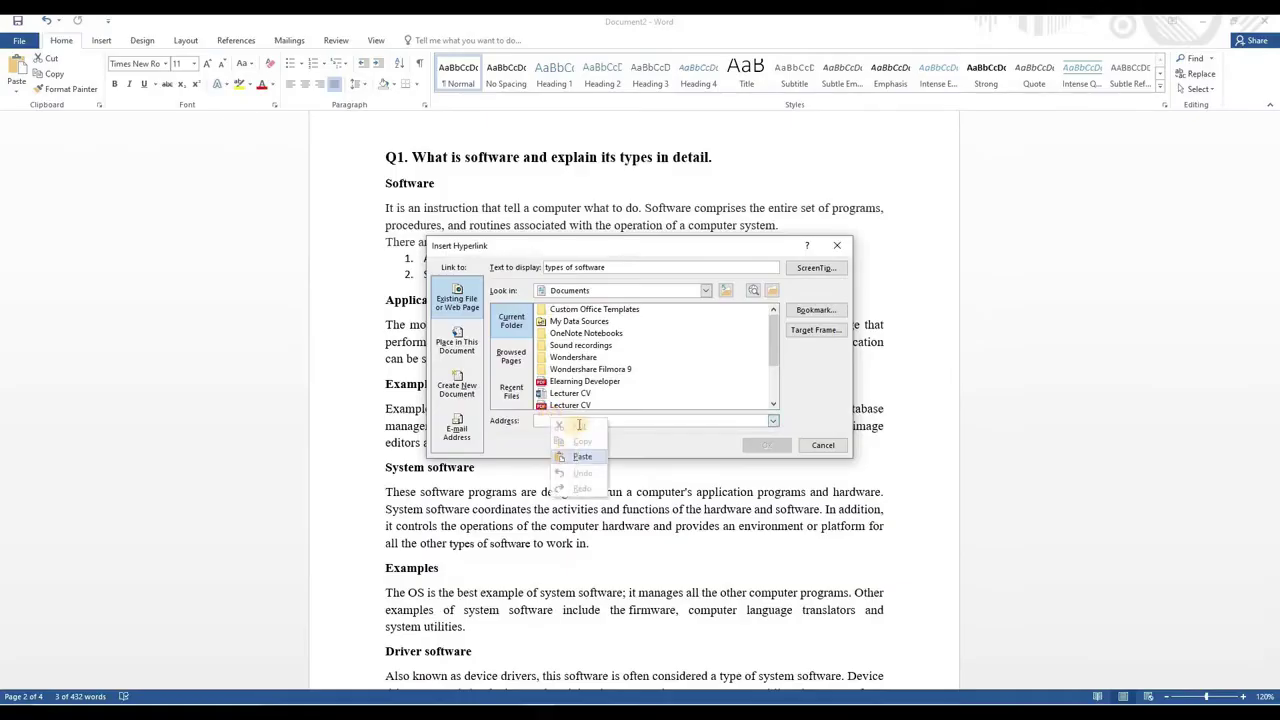
{"action": "left_click", "coordinate": [582, 456]}
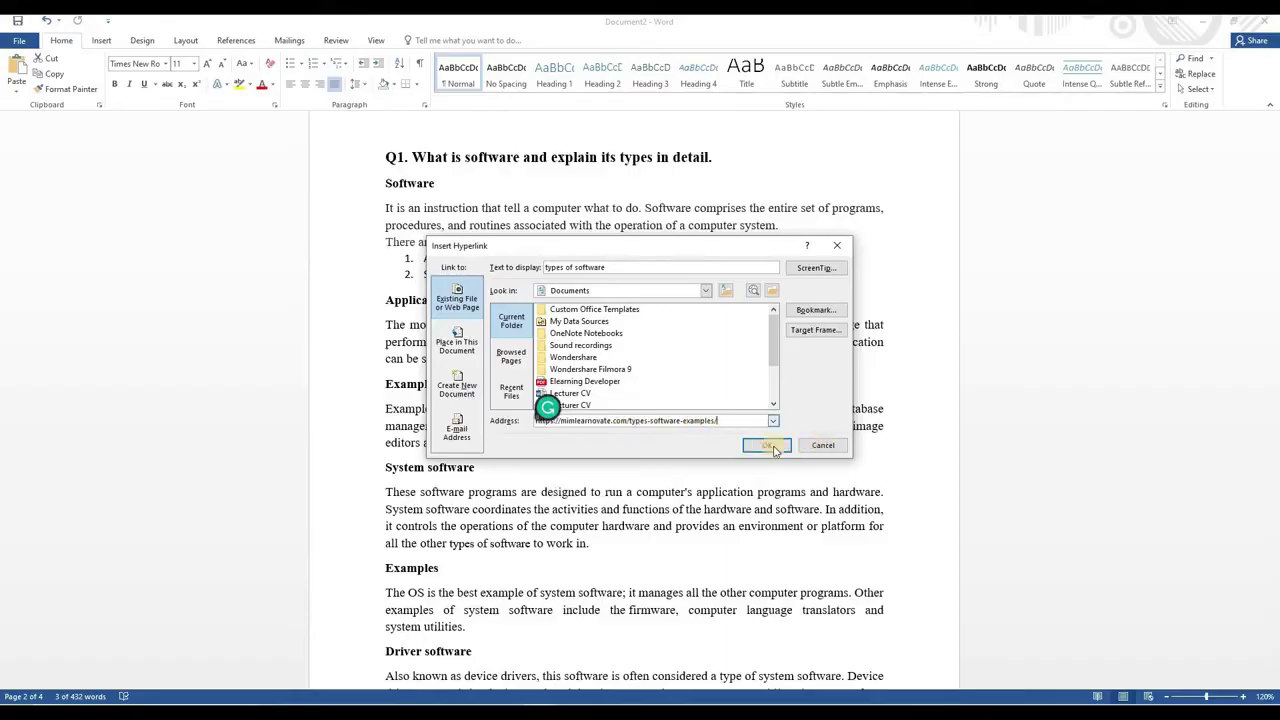
{"action": "left_click", "coordinate": [768, 446]}
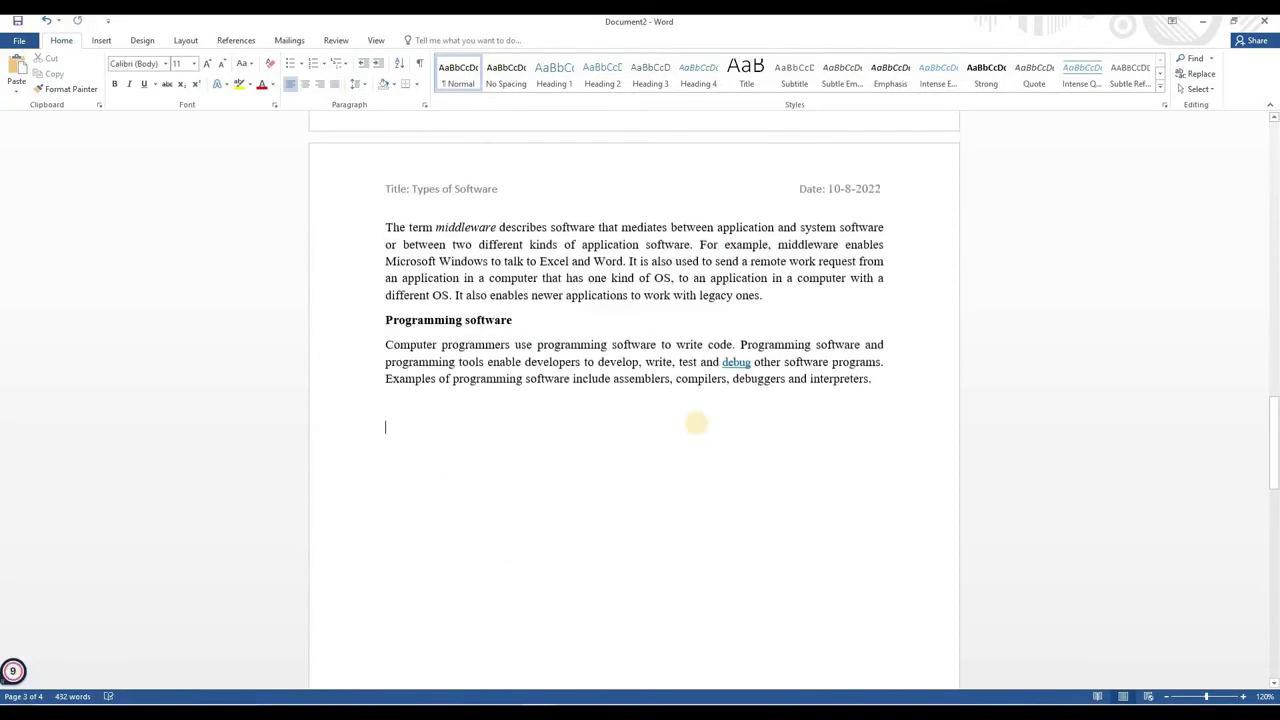
- Add a bold 'References:' heading with the mimlearnovate article address pasted below it
{"action": "type", "text": "References:"}
{"action": "left_click_drag", "start_coordinate": [385, 427], "coordinate": [442, 427]}
{"action": "key", "text": "ctrl+b"}
{"action": "left_click", "coordinate": [494, 428]}
{"action": "key", "text": "Return"}
{"action": "key", "text": "ctrl+v"}
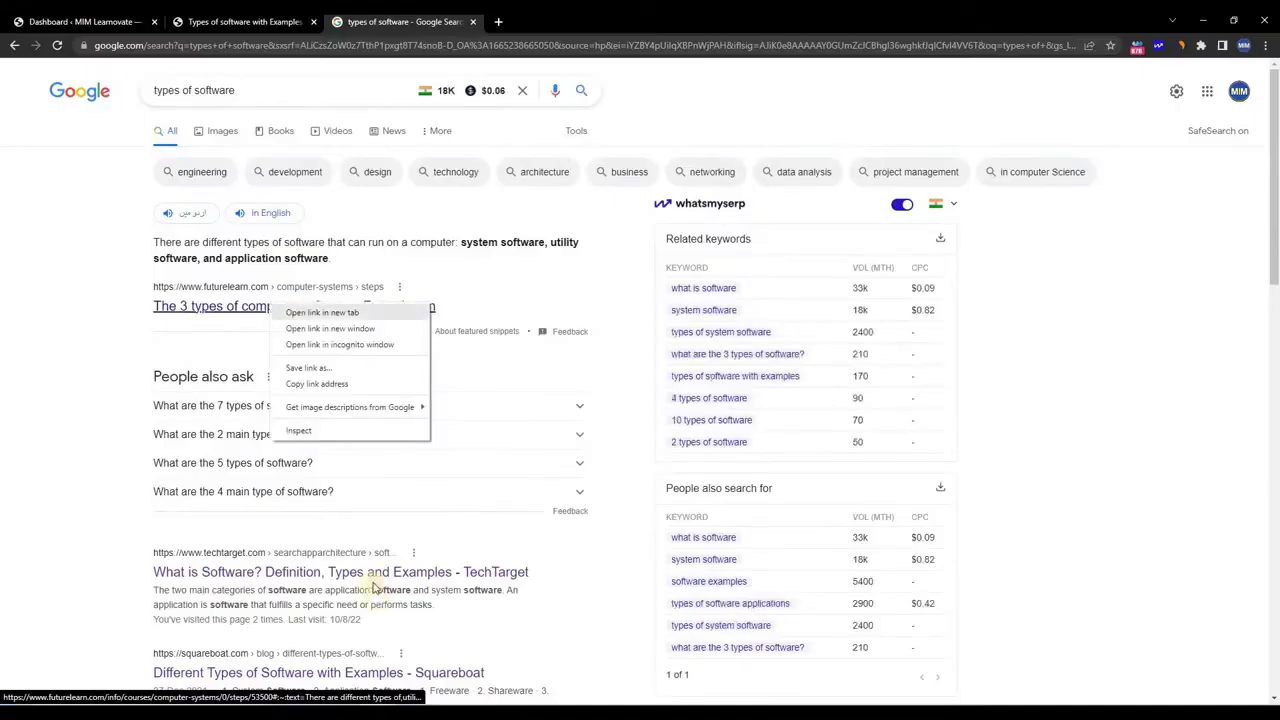
- Open the FutureLearn, Britannica and TutorialsMate search results in new Chrome tabs
{"action": "left_click", "coordinate": [320, 311]}
{"action": "scroll", "coordinate": [400, 510], "scroll_direction": "down", "scroll_amount": 5}
{"action": "right_click", "coordinate": [358, 624]}
{"action": "left_click", "coordinate": [400, 489]}
{"action": "scroll", "coordinate": [400, 450], "scroll_direction": "down", "scroll_amount": 4}
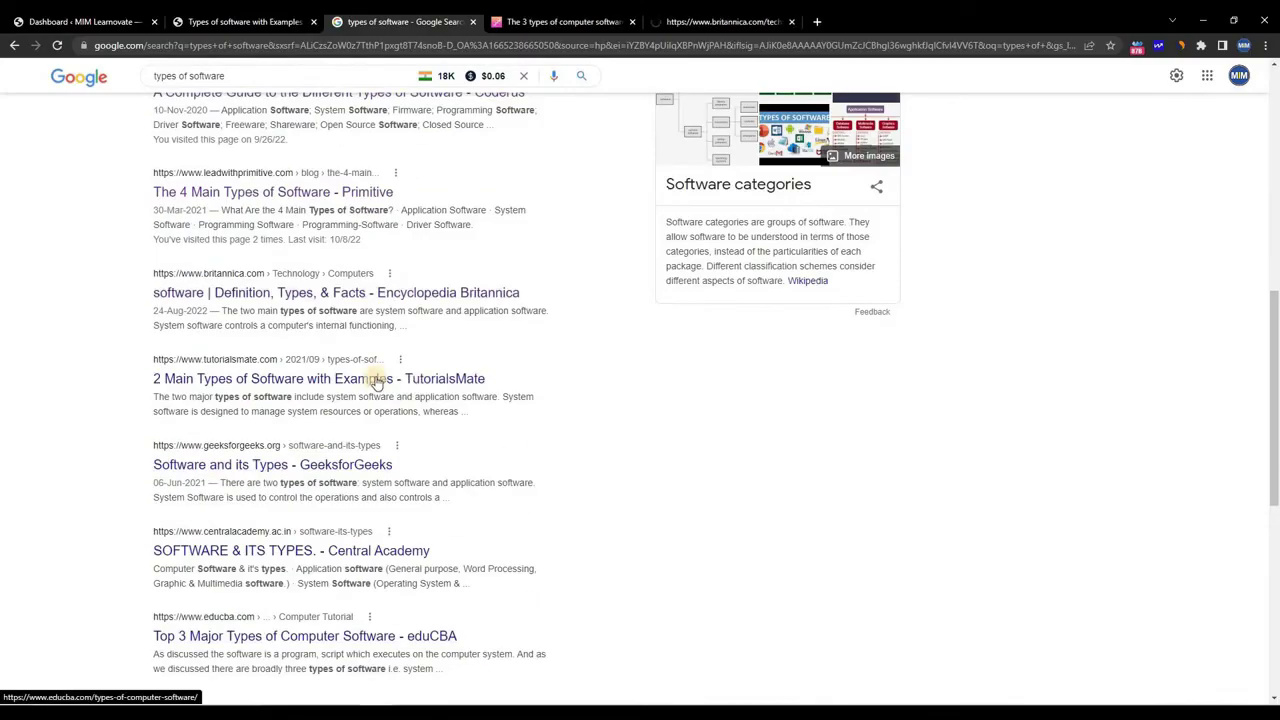
{"action": "right_click", "coordinate": [378, 376]}
{"action": "left_click", "coordinate": [420, 389]}
{"action": "scroll", "coordinate": [470, 250], "scroll_direction": "up", "scroll_amount": 3}
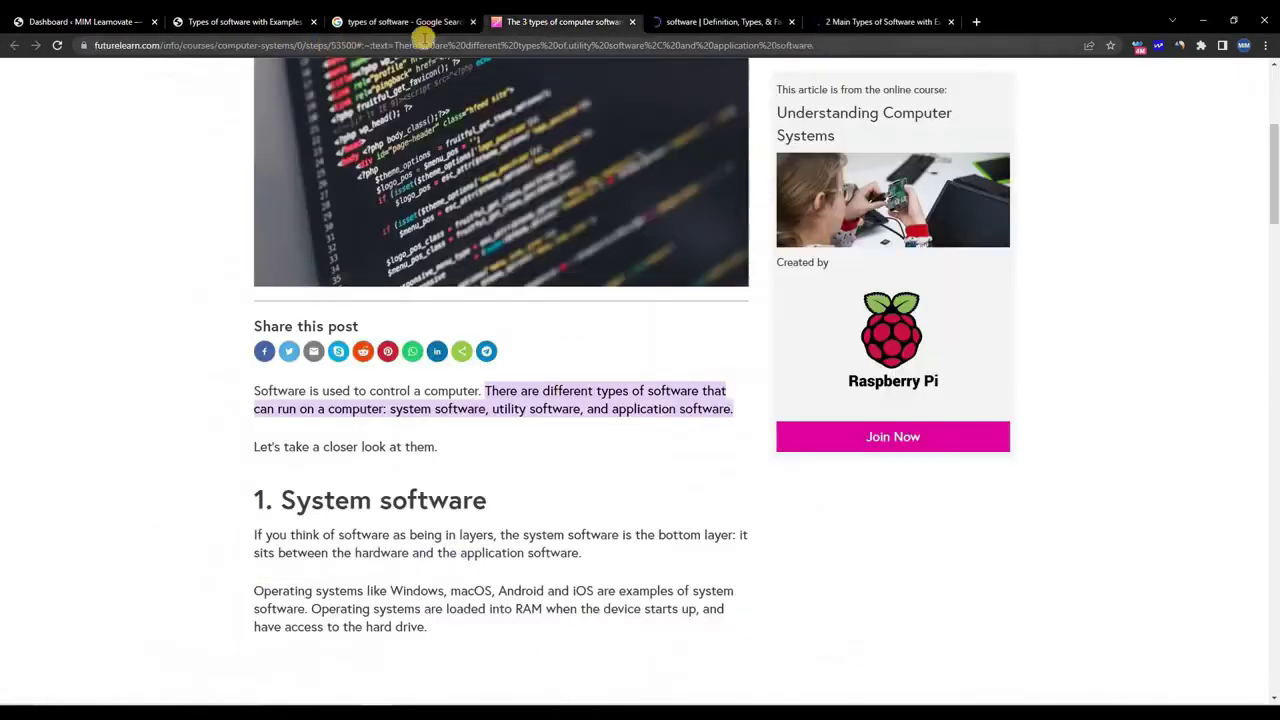
- Copy the FutureLearn article's address from Chrome's address bar
{"action": "right_click", "coordinate": [420, 38]}
{"action": "left_click", "coordinate": [446, 120]}
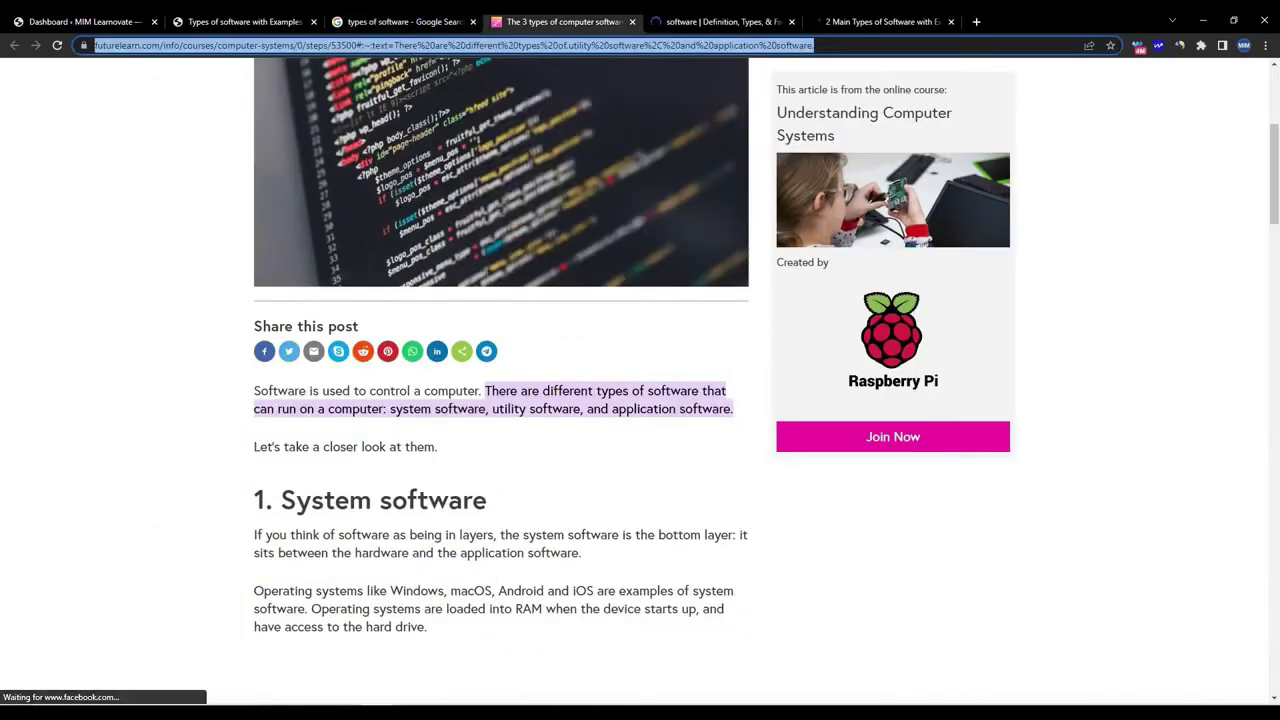
{"action": "key", "text": "super+4"}
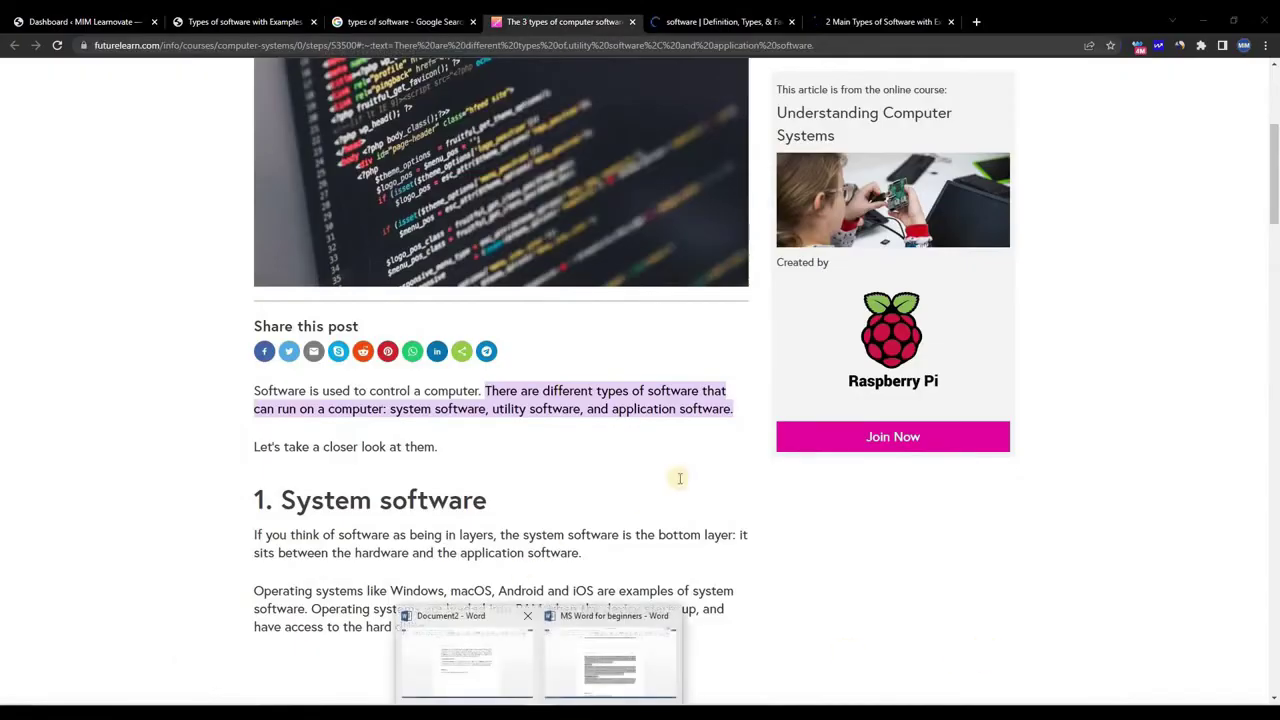
- Paste the FutureLearn and Britannica addresses as separate reference lines
{"action": "key", "text": "Return"}
{"action": "key", "text": "ctrl+v"}
{"action": "key", "text": "Return"}
{"action": "key", "text": "alt+Tab"}
{"action": "key", "text": "super+4"}
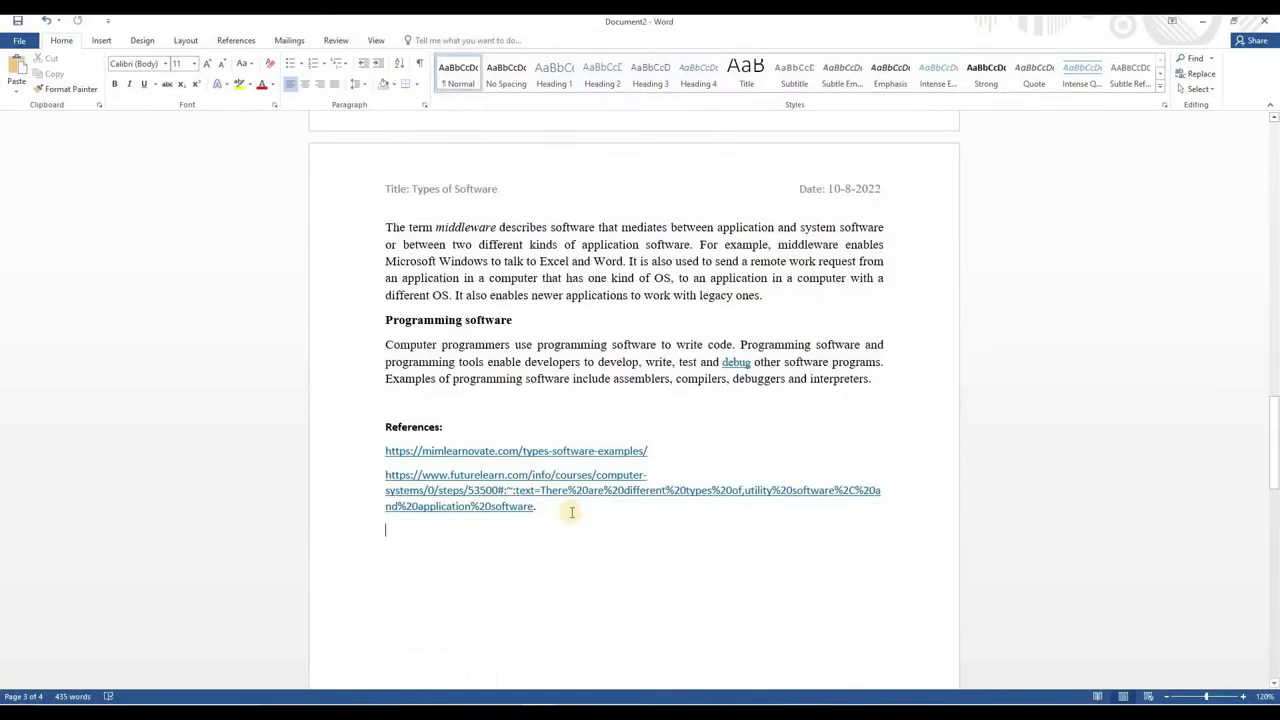
{"action": "key", "text": "ctrl+v"}
{"action": "key", "text": "Return"}
- Copy the TutorialsMate address from Chrome and paste it as the last reference
{"action": "key", "text": "alt+Tab"}
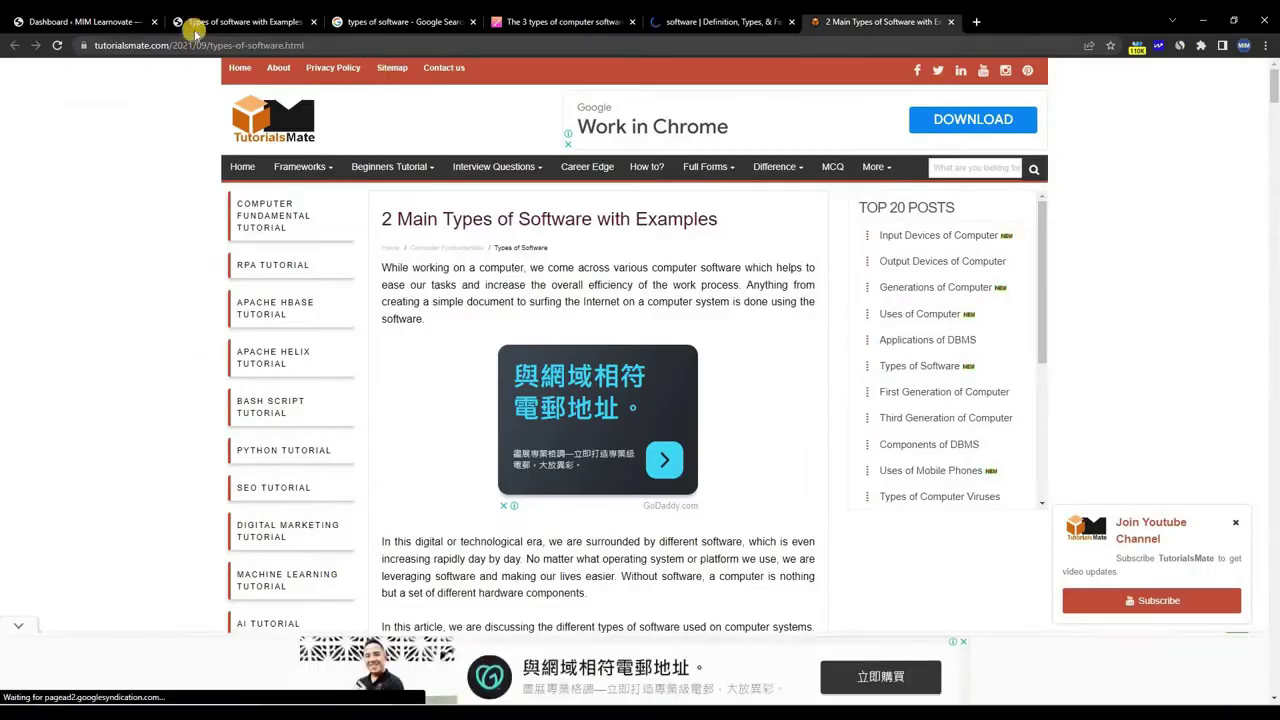
{"action": "right_click", "coordinate": [214, 45]}
{"action": "key", "text": "ctrl+c"}
{"action": "left_click", "coordinate": [250, 125]}
{"action": "left_click", "coordinate": [1206, 22]}
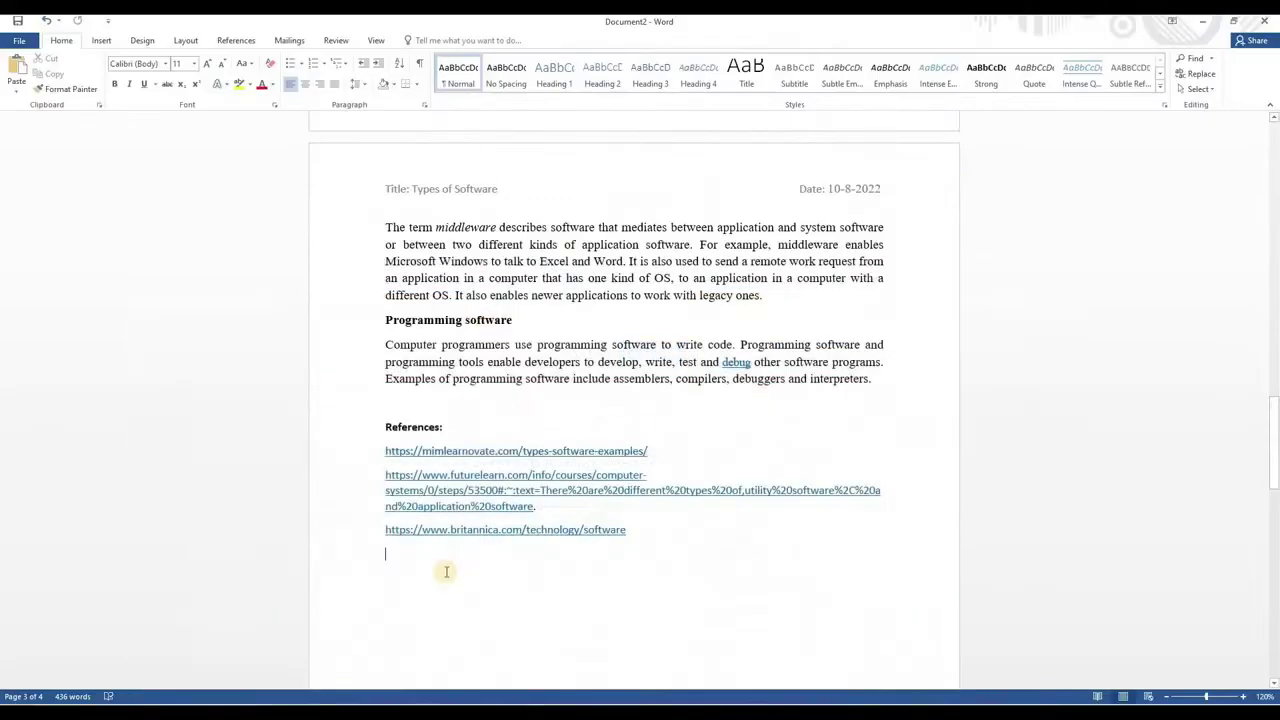
{"action": "key", "text": "ctrl+v"}
{"action": "key", "text": "Return"}
{"action": "key", "text": "Return"}
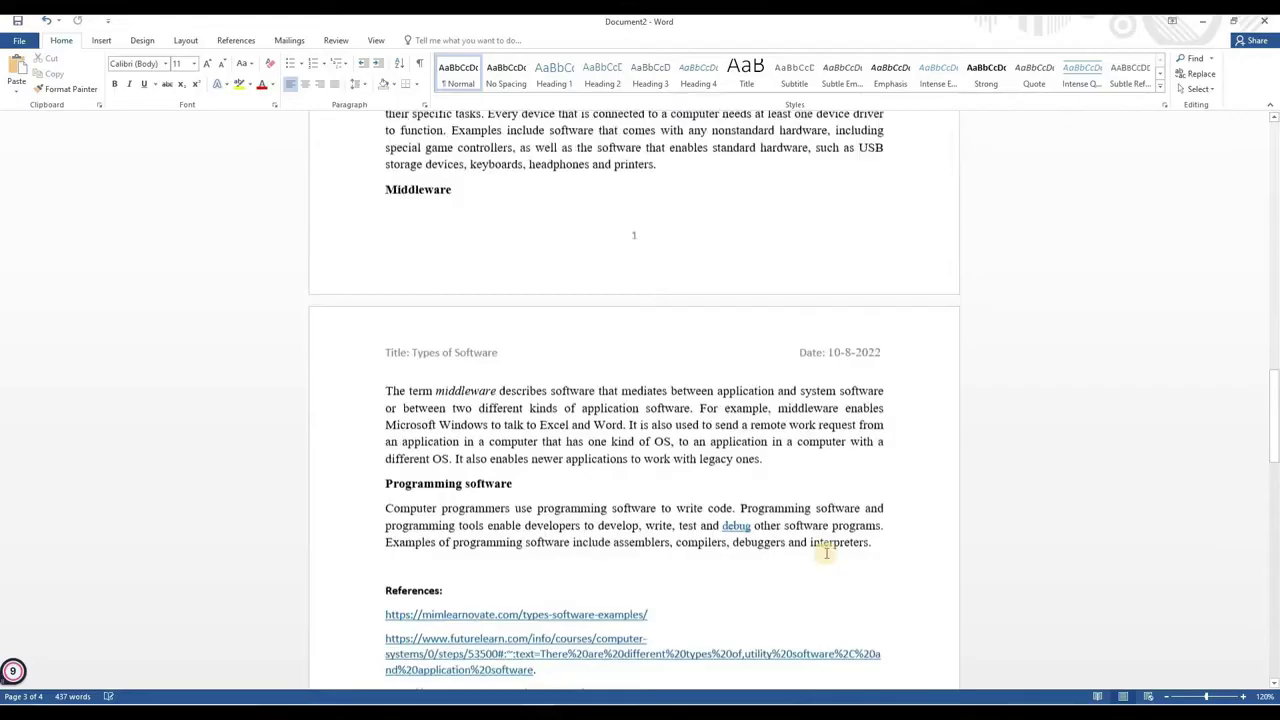
{"action": "scroll", "coordinate": [824, 545], "scroll_direction": "up", "scroll_amount": 5}
{"action": "scroll", "coordinate": [826, 553], "scroll_direction": "up", "scroll_amount": 4}
{"action": "scroll", "coordinate": [826, 548], "scroll_direction": "down", "scroll_amount": 6}
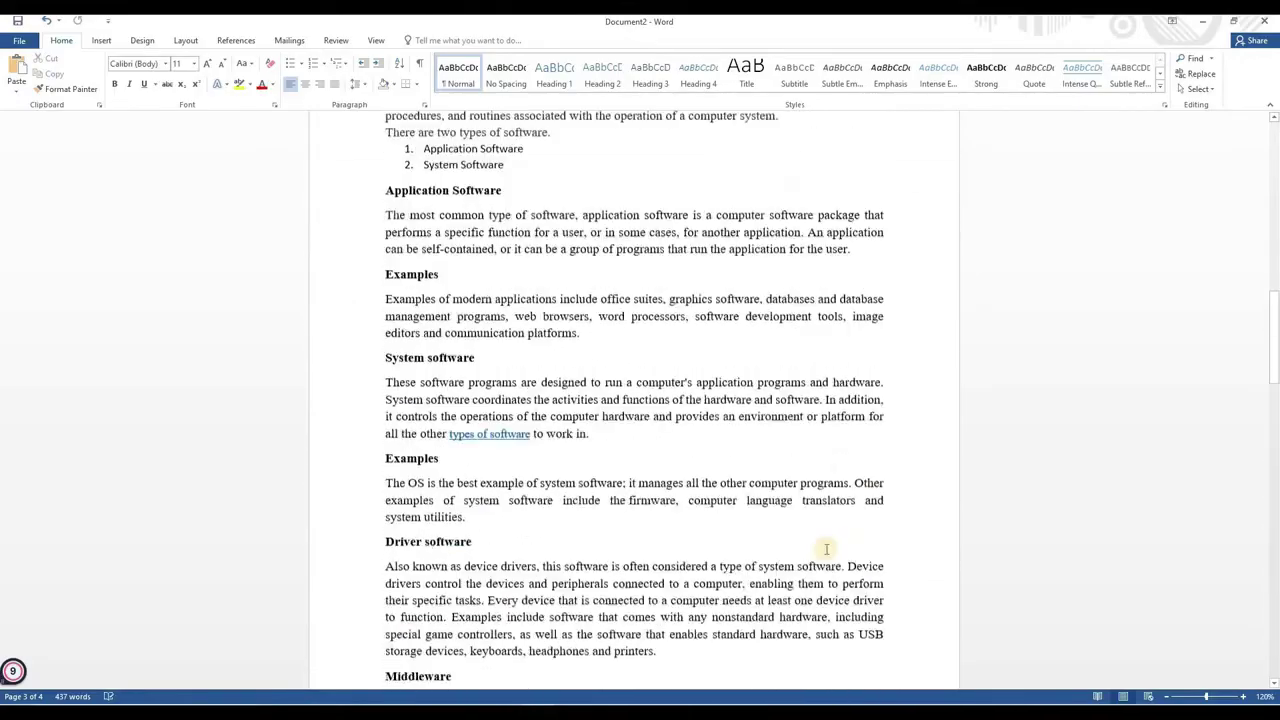
{"action": "scroll", "coordinate": [826, 546], "scroll_direction": "down", "scroll_amount": 6}
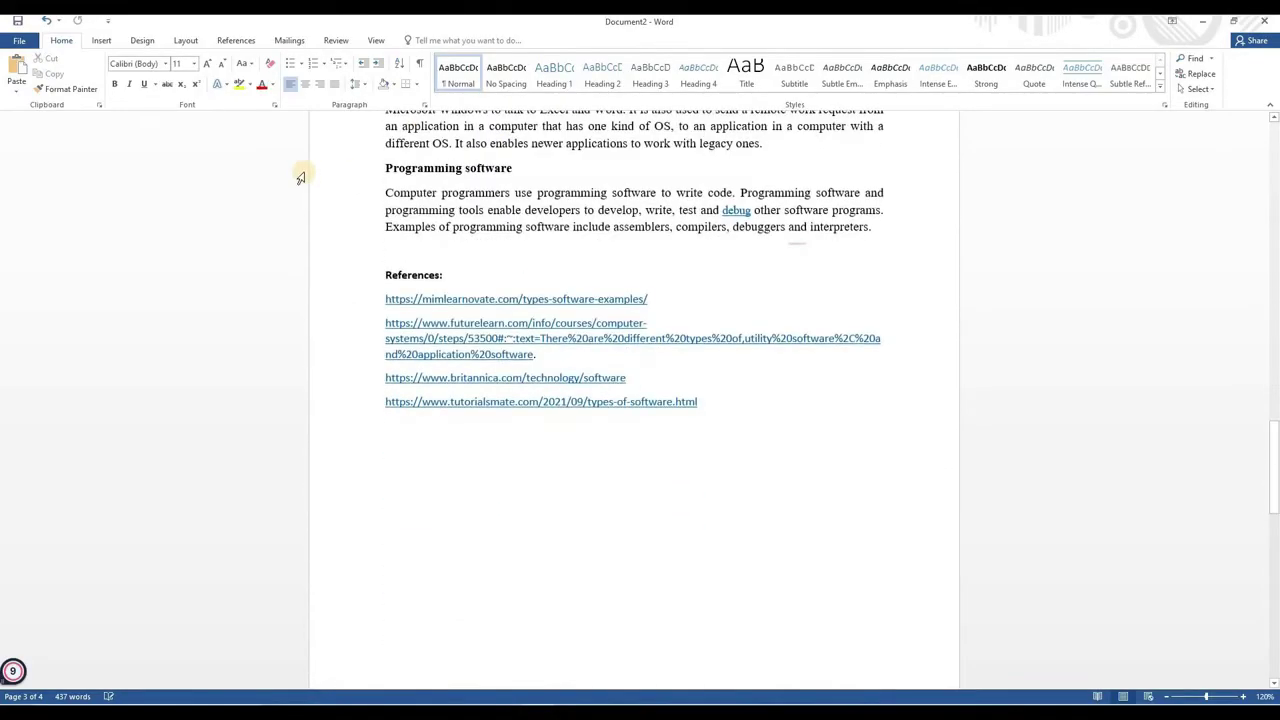
- Apply the CONFIDENTIAL 1 watermark diagonally across the assignment pages
{"action": "key", "text": "ctrl+End"}
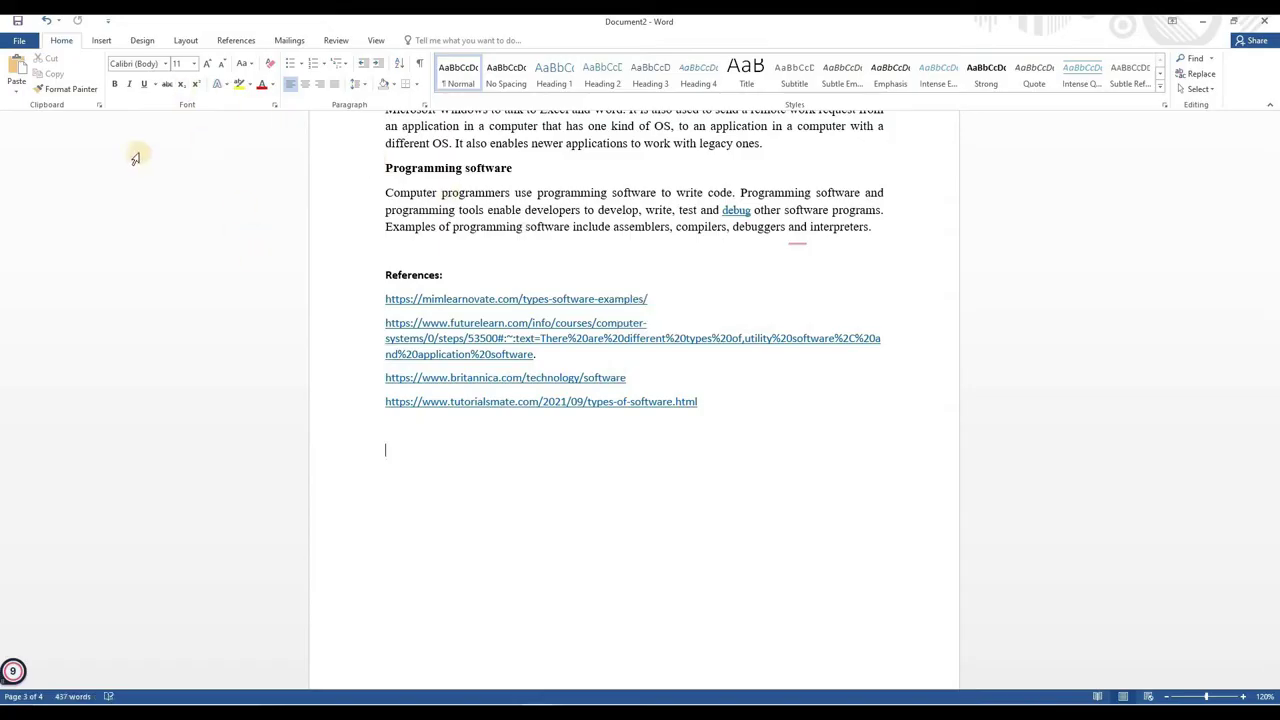
{"action": "left_click", "coordinate": [142, 40]}
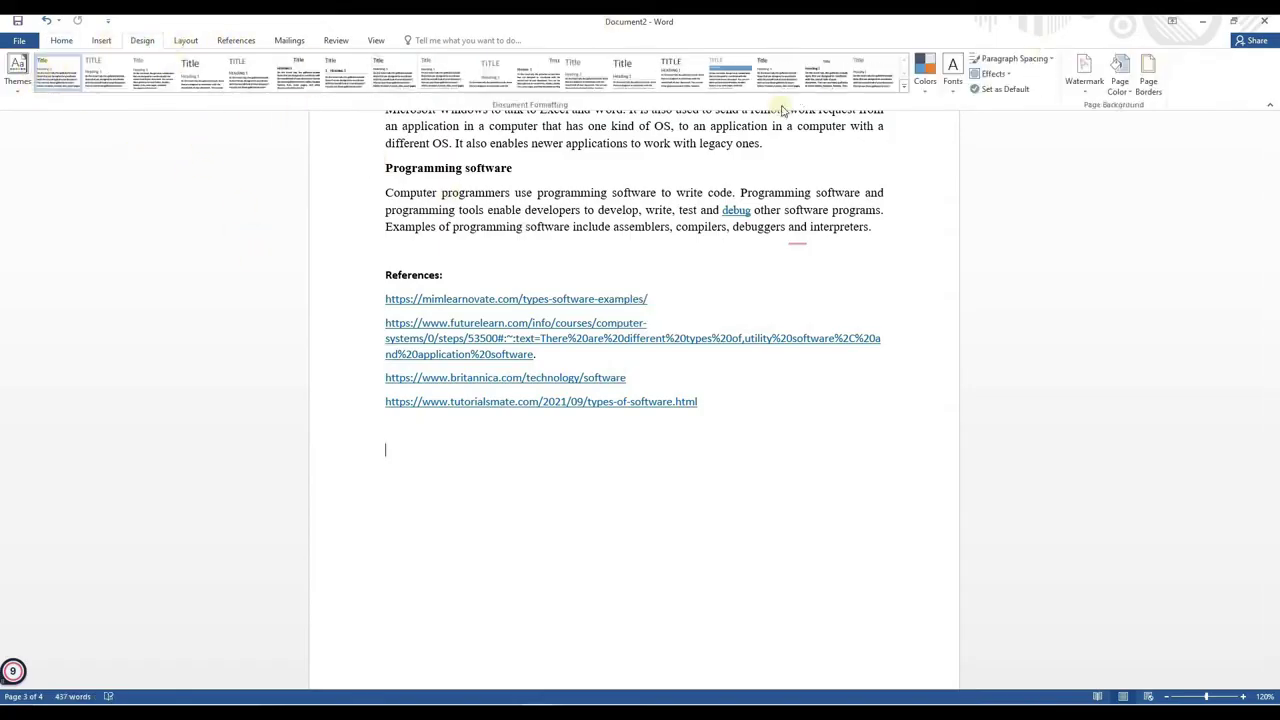
{"action": "left_click", "coordinate": [1085, 90]}
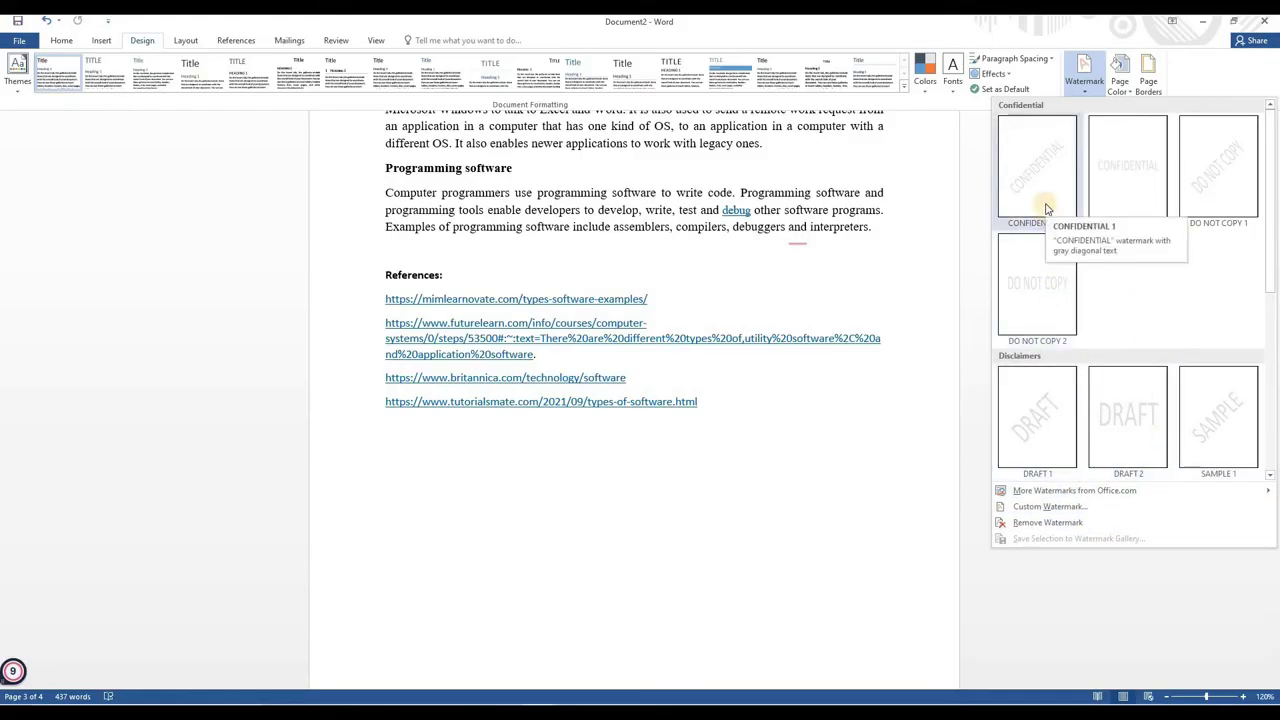
{"action": "left_click", "coordinate": [1046, 203]}
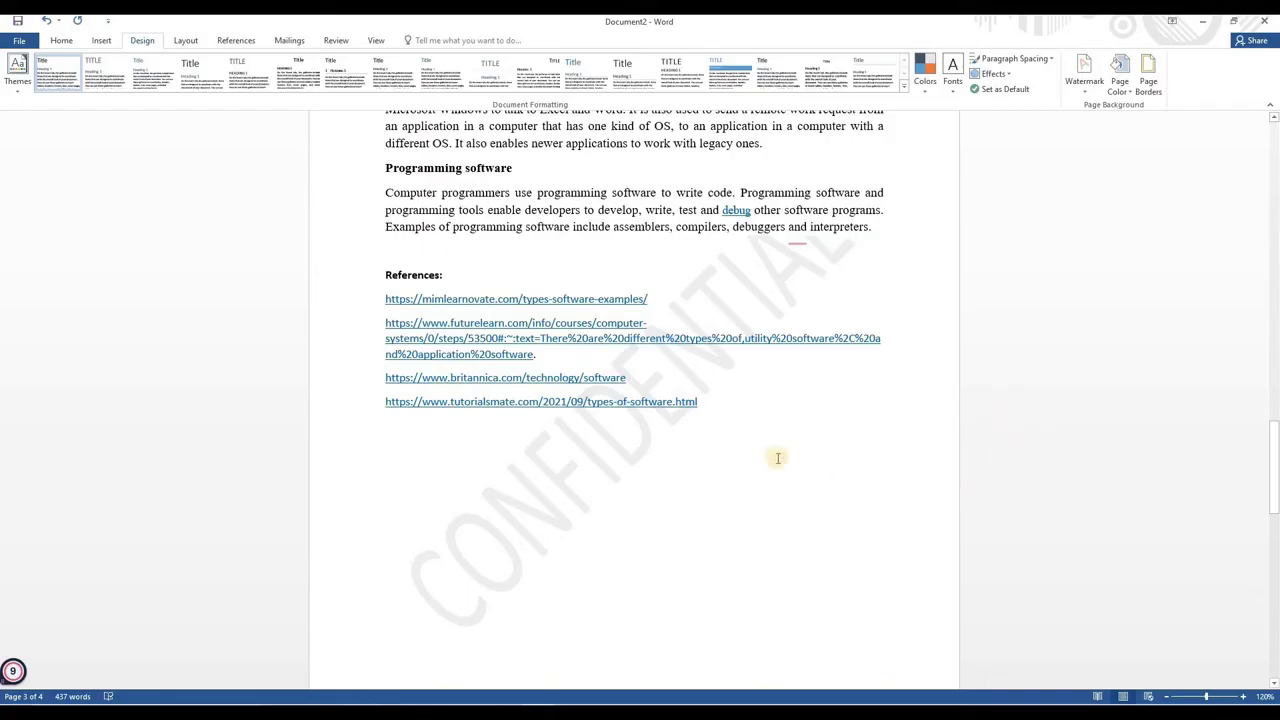
{"action": "scroll", "coordinate": [805, 497], "scroll_direction": "up", "scroll_amount": 4}
{"action": "scroll", "coordinate": [805, 497], "scroll_direction": "up", "scroll_amount": 12}
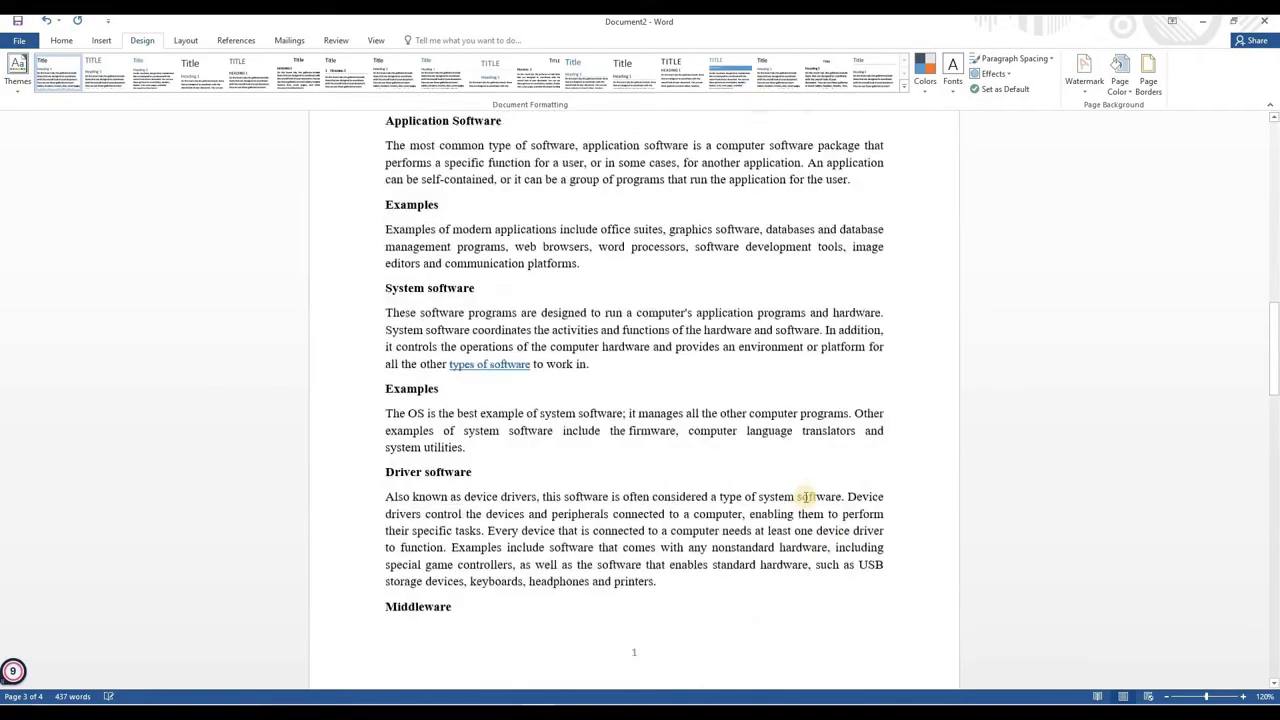
{"action": "scroll", "coordinate": [805, 497], "scroll_direction": "up", "scroll_amount": 19}
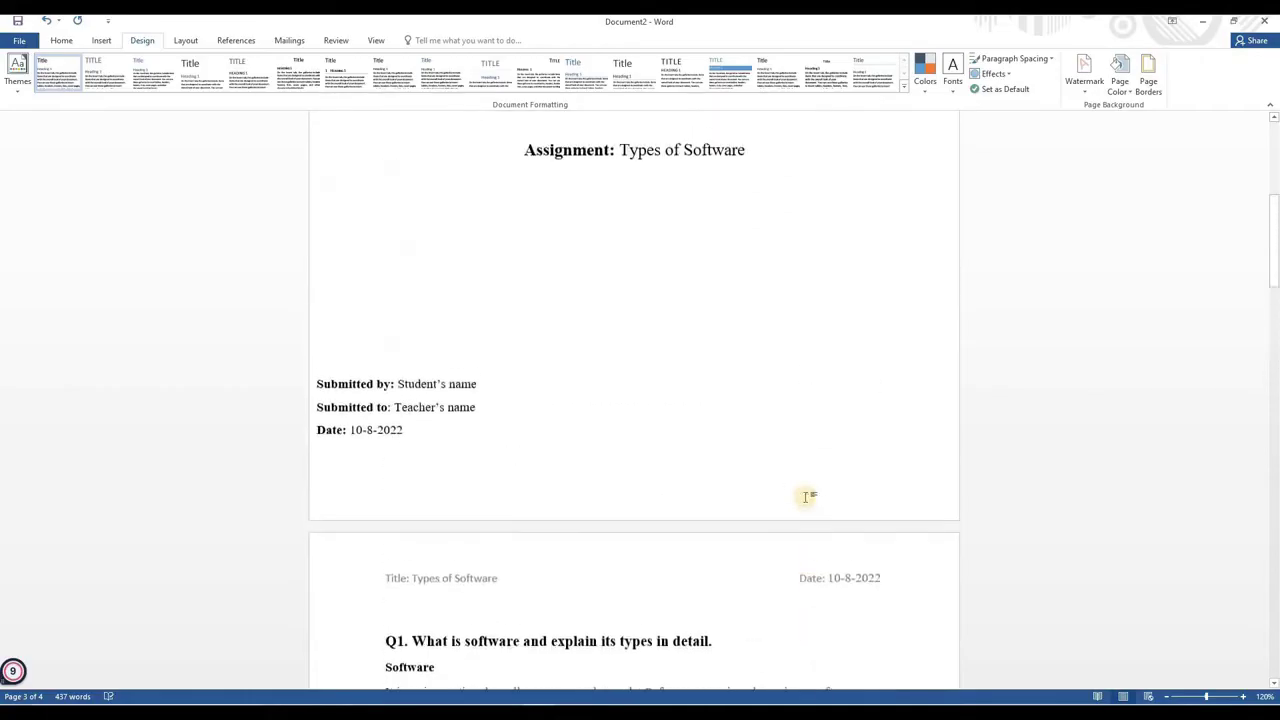
{"action": "scroll", "coordinate": [808, 496], "scroll_direction": "down", "scroll_amount": 5}
{"action": "scroll", "coordinate": [808, 495], "scroll_direction": "down", "scroll_amount": 20}
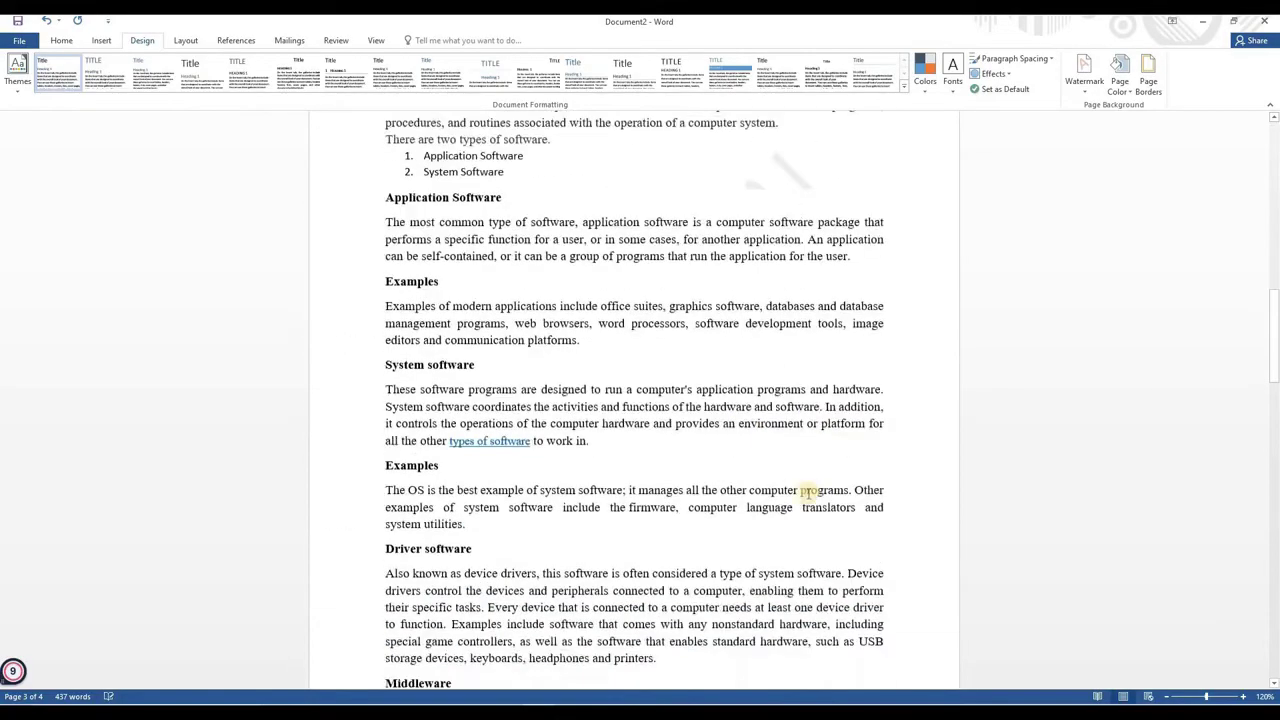
{"action": "scroll", "coordinate": [808, 493], "scroll_direction": "down", "scroll_amount": 14}
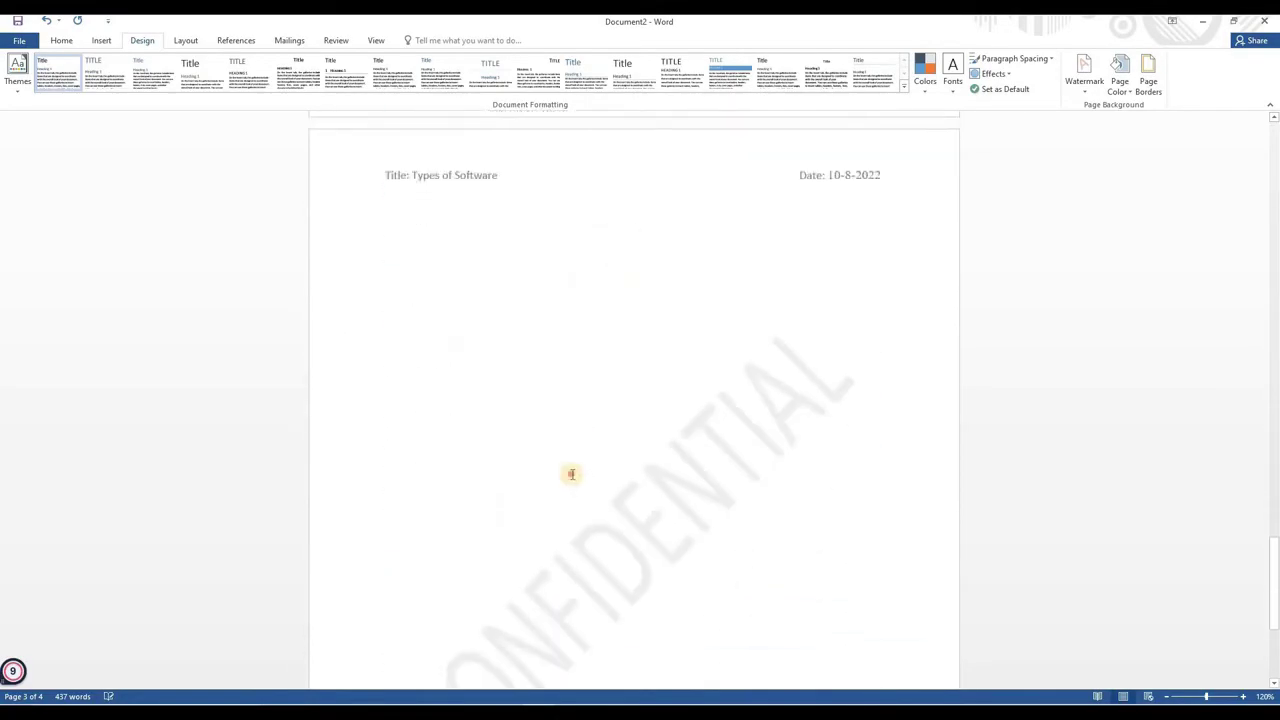
{"action": "scroll", "coordinate": [728, 451], "scroll_direction": "up", "scroll_amount": 14}
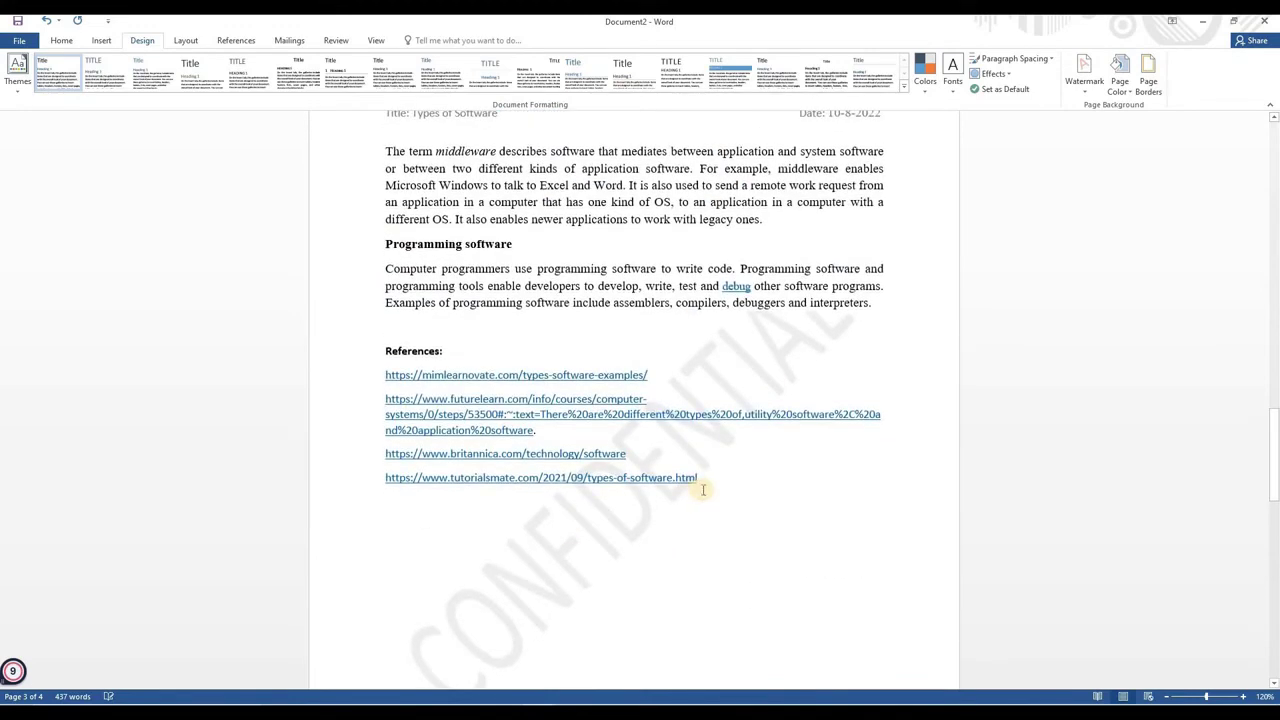
{"action": "scroll", "coordinate": [700, 489], "scroll_direction": "down", "scroll_amount": 10}
{"action": "left_click", "coordinate": [479, 494]}
{"action": "scroll", "coordinate": [655, 448], "scroll_direction": "down", "scroll_amount": 8}
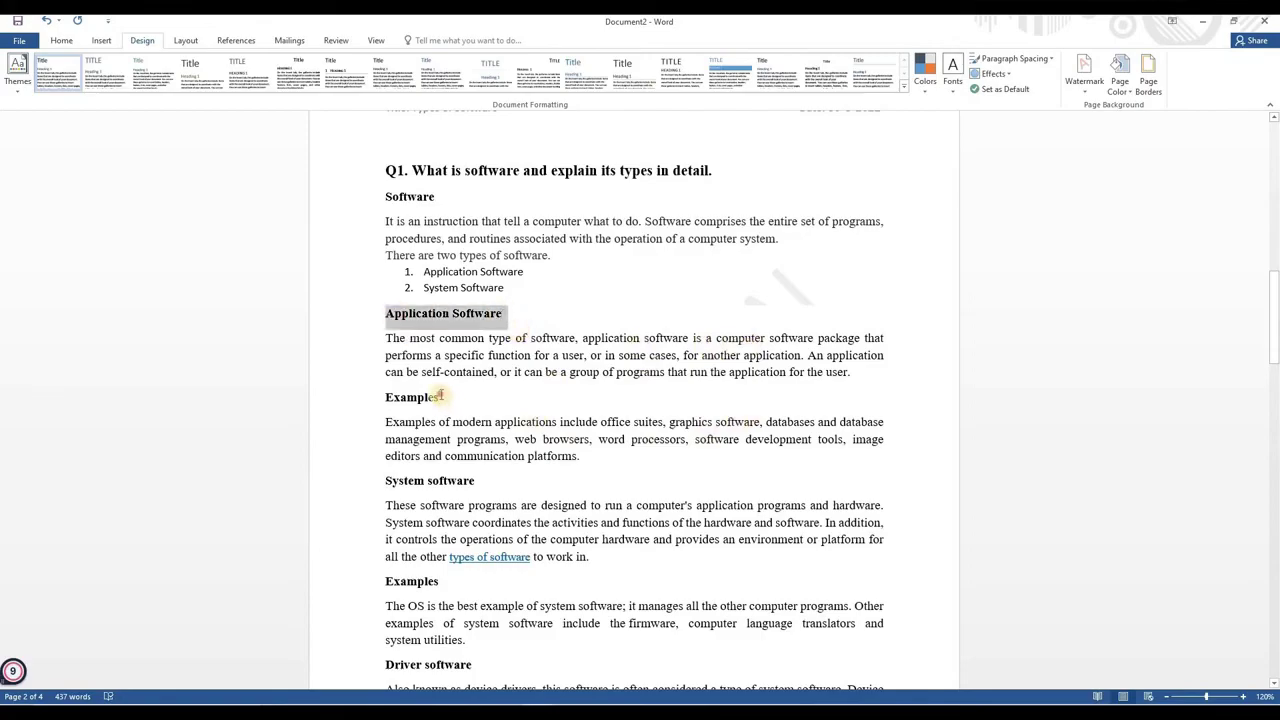
- Give Application Software the Heading 1 style and the first Examples subheading Heading 2
{"action": "left_click", "coordinate": [386, 397]}
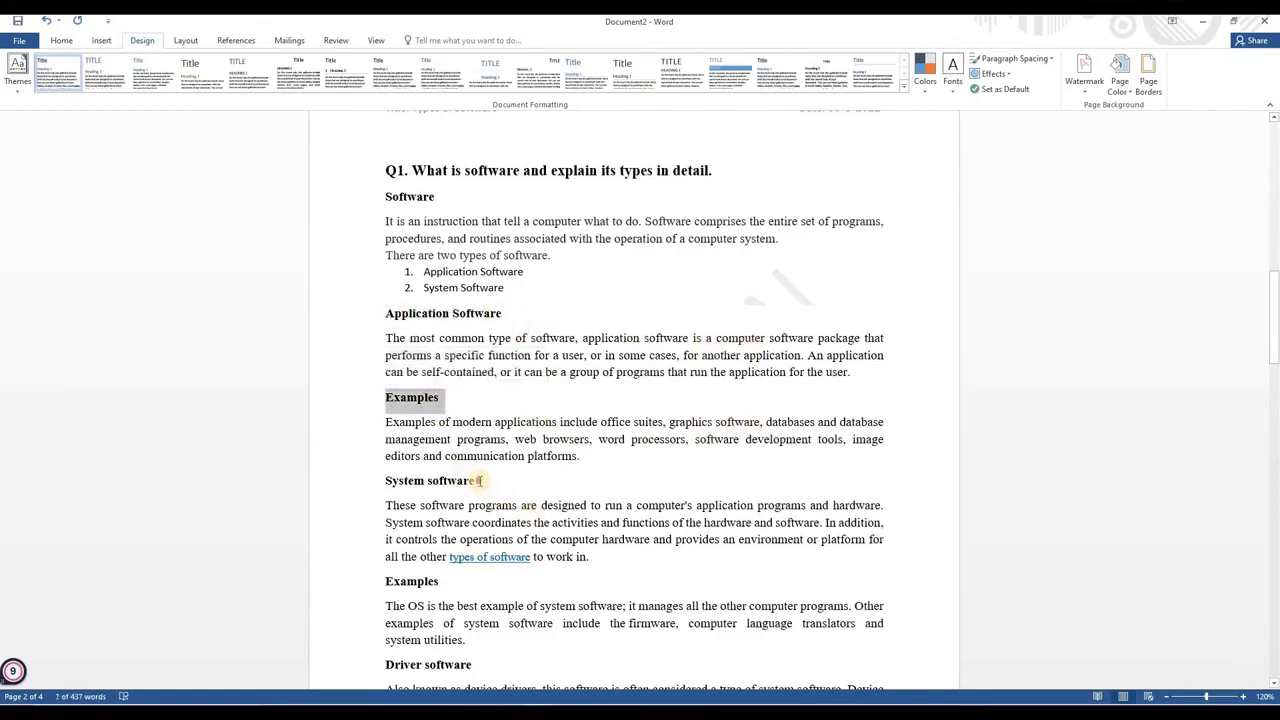
{"action": "left_click", "coordinate": [386, 481]}
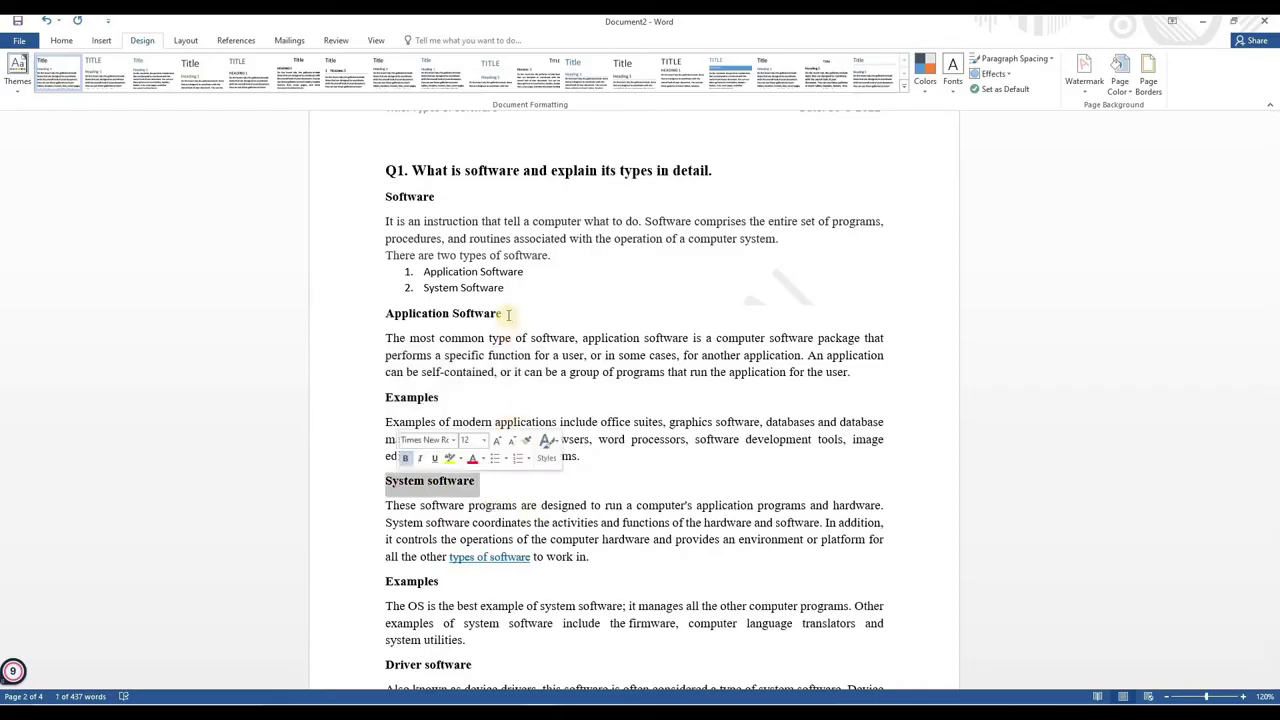
{"action": "left_click", "coordinate": [400, 313]}
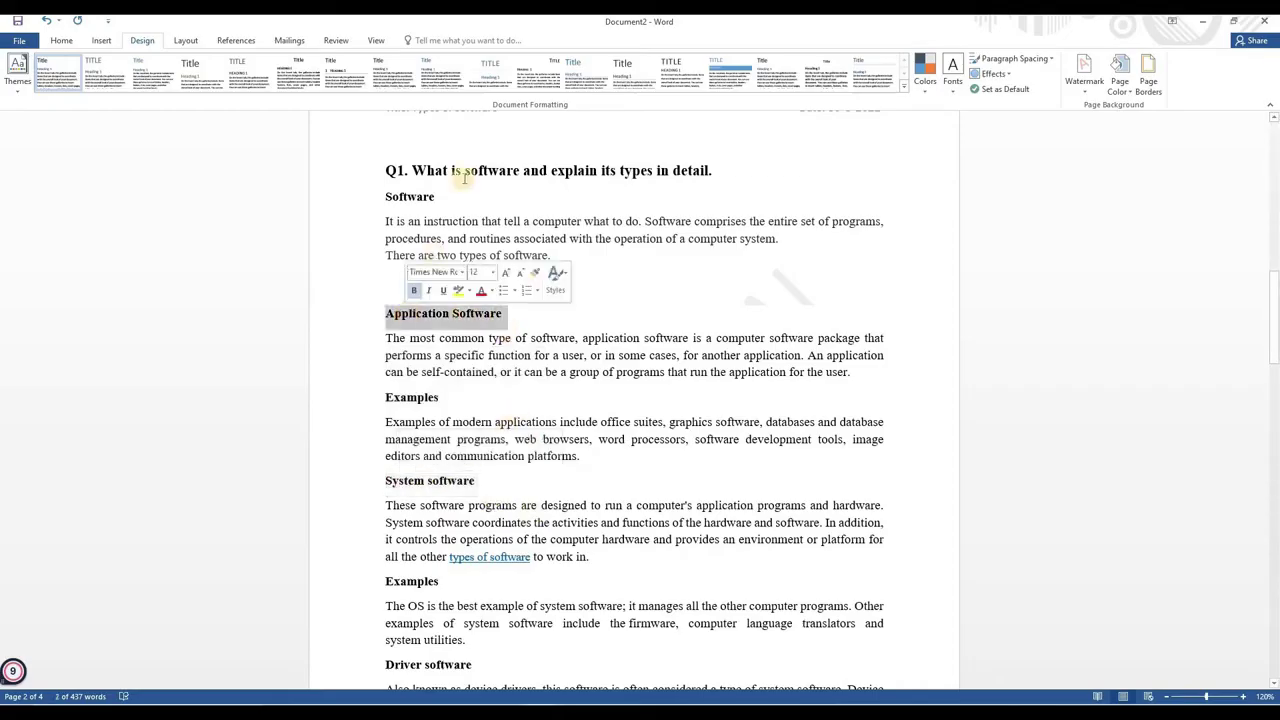
{"action": "left_click", "coordinate": [60, 41]}
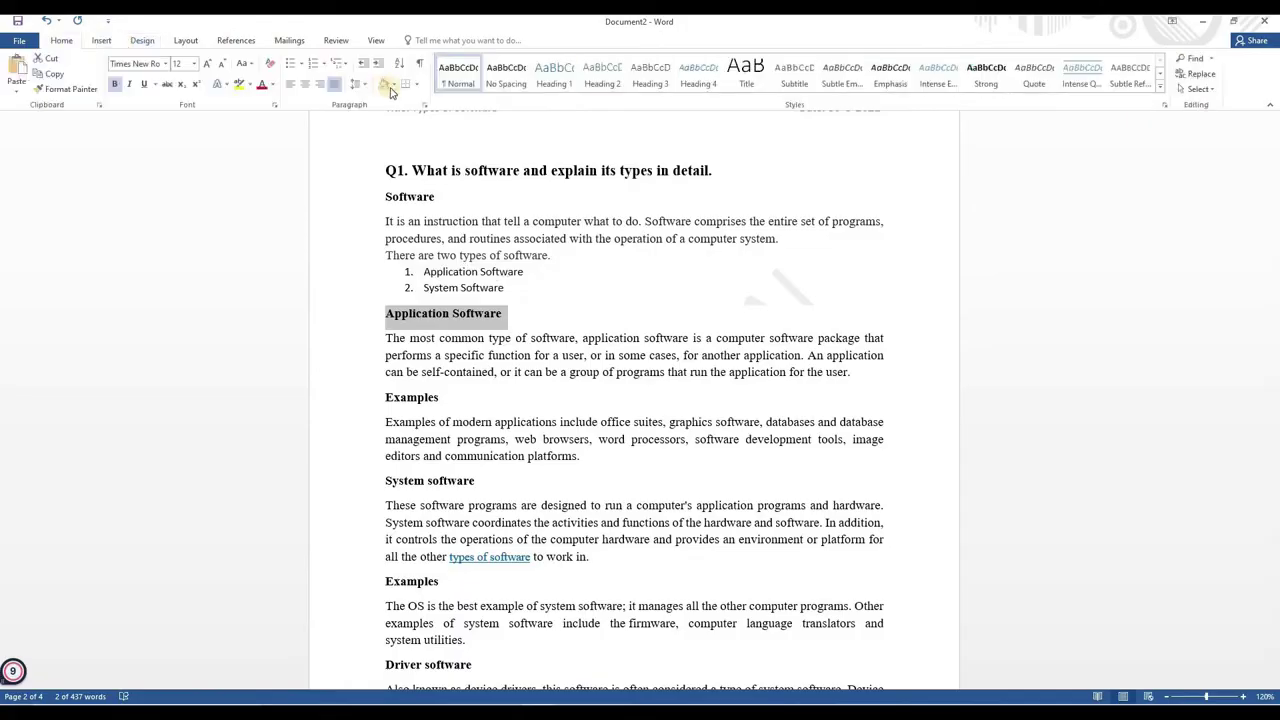
{"action": "left_click", "coordinate": [557, 78]}
{"action": "left_click", "coordinate": [371, 408]}
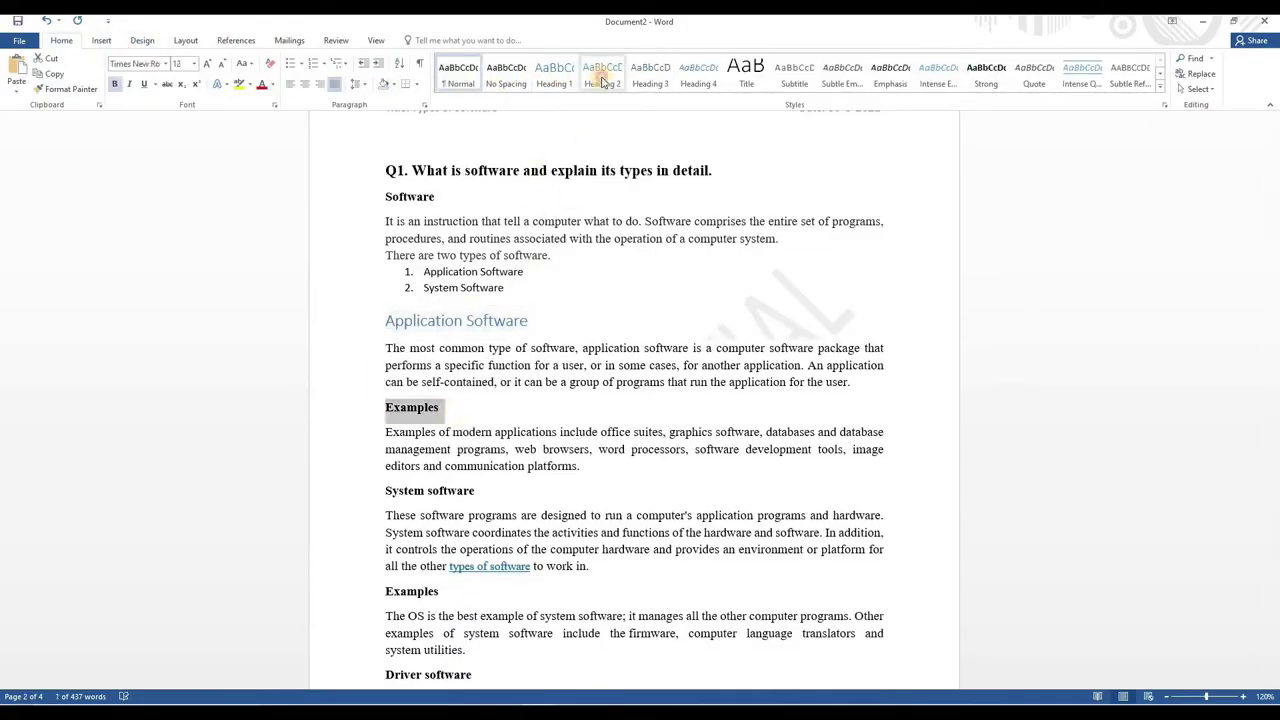
{"action": "left_click", "coordinate": [602, 75]}
- Make System software Heading 1, and the second Examples and Driver software Heading 2
{"action": "left_click_drag", "start_coordinate": [478, 492], "coordinate": [385, 492]}
{"action": "left_click", "coordinate": [554, 75]}
{"action": "left_click_drag", "start_coordinate": [440, 593], "coordinate": [386, 593]}
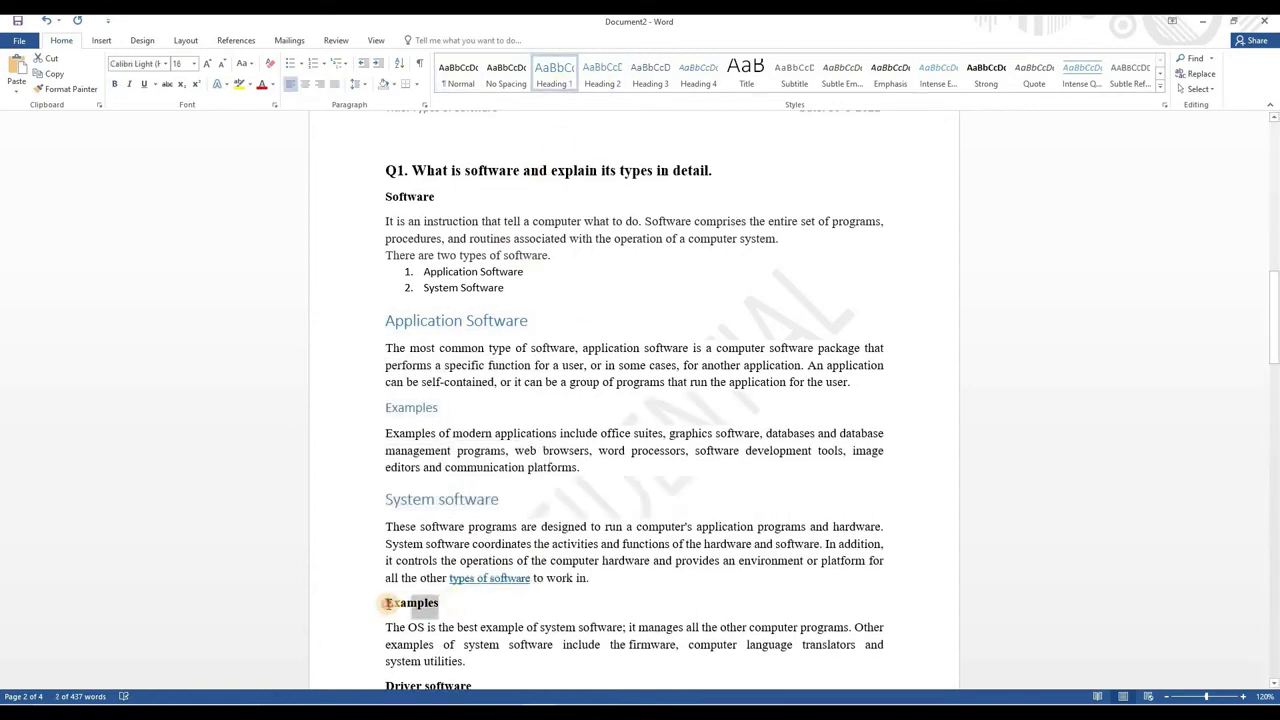
{"action": "left_click", "coordinate": [603, 77]}
{"action": "scroll", "coordinate": [672, 560], "scroll_direction": "down", "scroll_amount": 2}
{"action": "left_click_drag", "start_coordinate": [380, 462], "coordinate": [475, 462]}
{"action": "left_click", "coordinate": [603, 75]}
- Apply Heading 1 to the Middleware and Programming software headings
{"action": "scroll", "coordinate": [634, 423], "scroll_direction": "down", "scroll_amount": 3}
{"action": "scroll", "coordinate": [409, 506], "scroll_direction": "down", "scroll_amount": 2}
{"action": "left_click_drag", "start_coordinate": [384, 506], "coordinate": [453, 506]}
{"action": "left_click", "coordinate": [554, 75]}
{"action": "scroll", "coordinate": [634, 420], "scroll_direction": "down", "scroll_amount": 3}
{"action": "mouse_move", "coordinate": [384, 477]}
{"action": "left_mouse_down"}
{"action": "mouse_move", "coordinate": [516, 477]}
{"action": "mouse_move", "coordinate": [385, 482]}
{"action": "left_mouse_up"}
{"action": "left_click", "coordinate": [554, 75]}
{"action": "scroll", "coordinate": [447, 479], "scroll_direction": "down", "scroll_amount": 2}
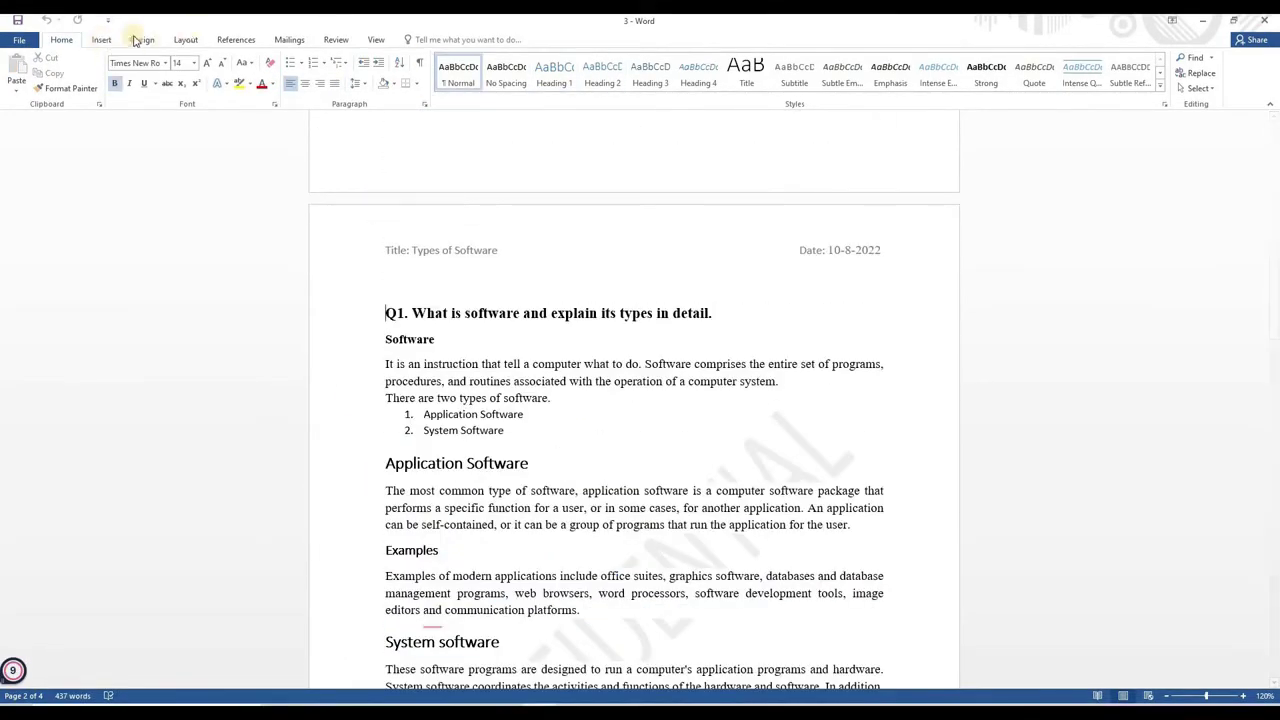
{"action": "left_click", "coordinate": [236, 40]}
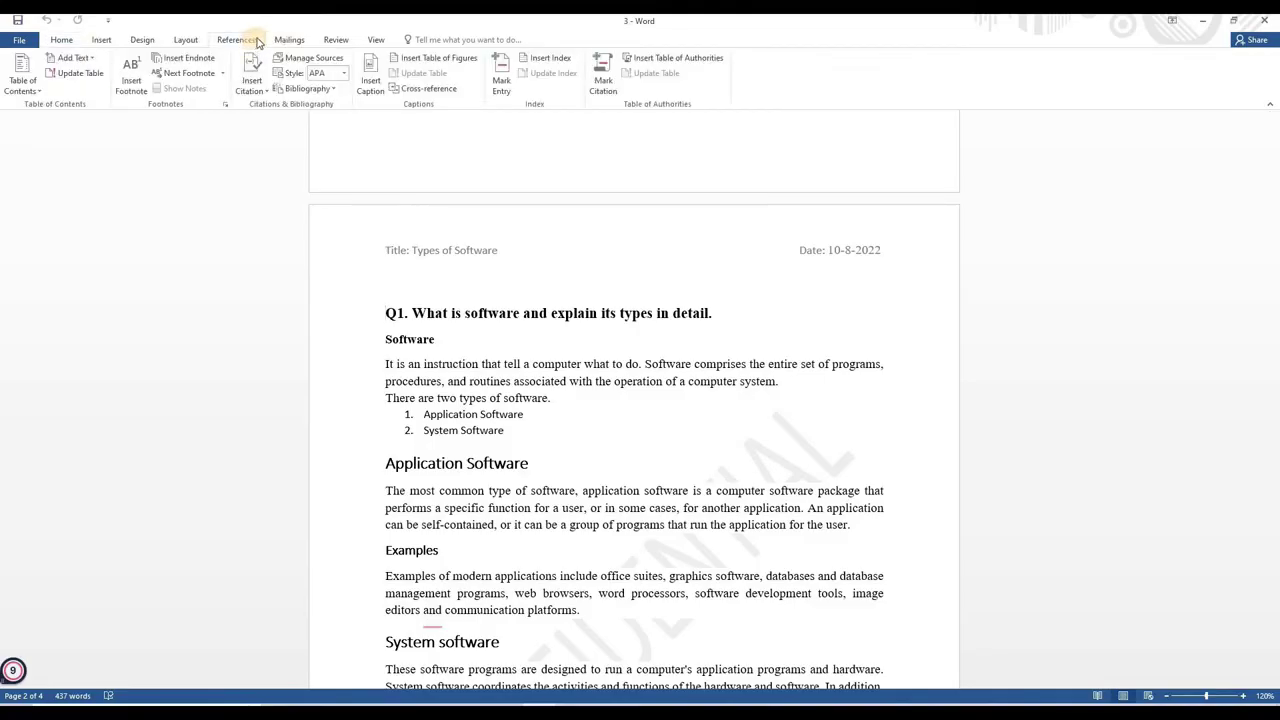
- Insert Automatic Table 1 as the contents list and place the cursor before the Q1 heading
{"action": "left_click", "coordinate": [22, 87]}
{"action": "left_click", "coordinate": [24, 90]}
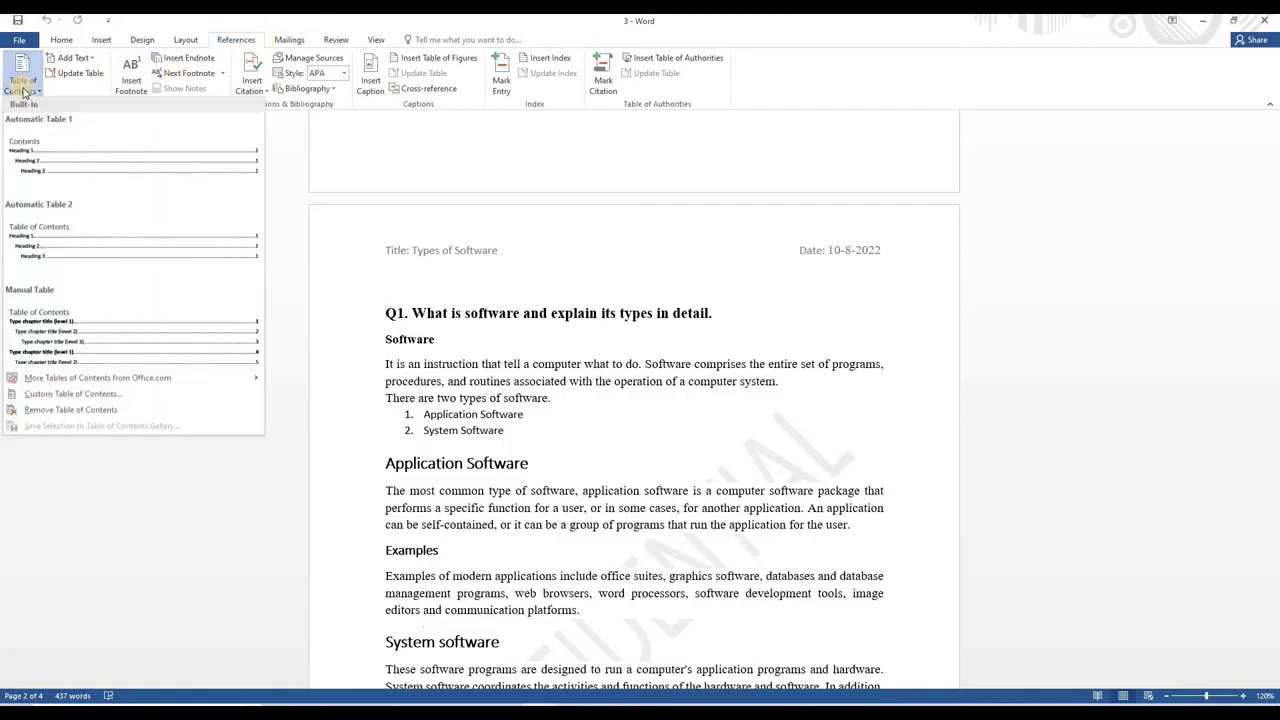
{"action": "left_click", "coordinate": [56, 157]}
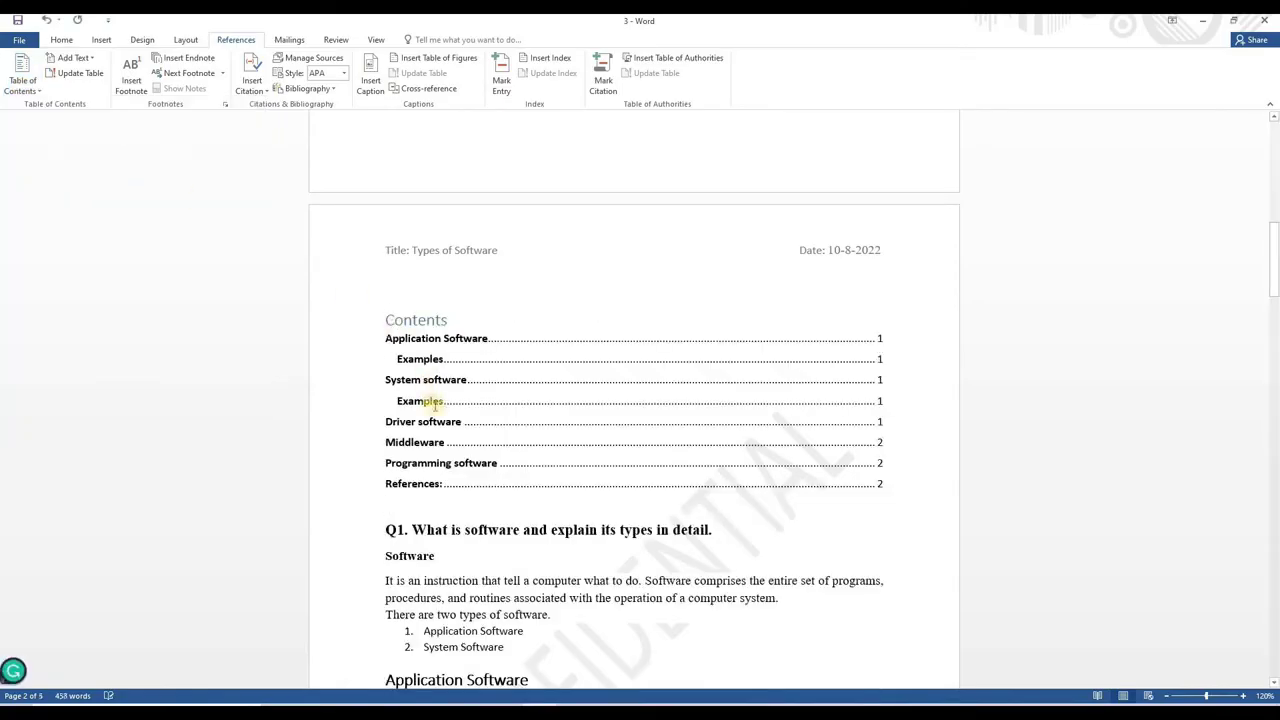
{"action": "left_click", "coordinate": [441, 376]}
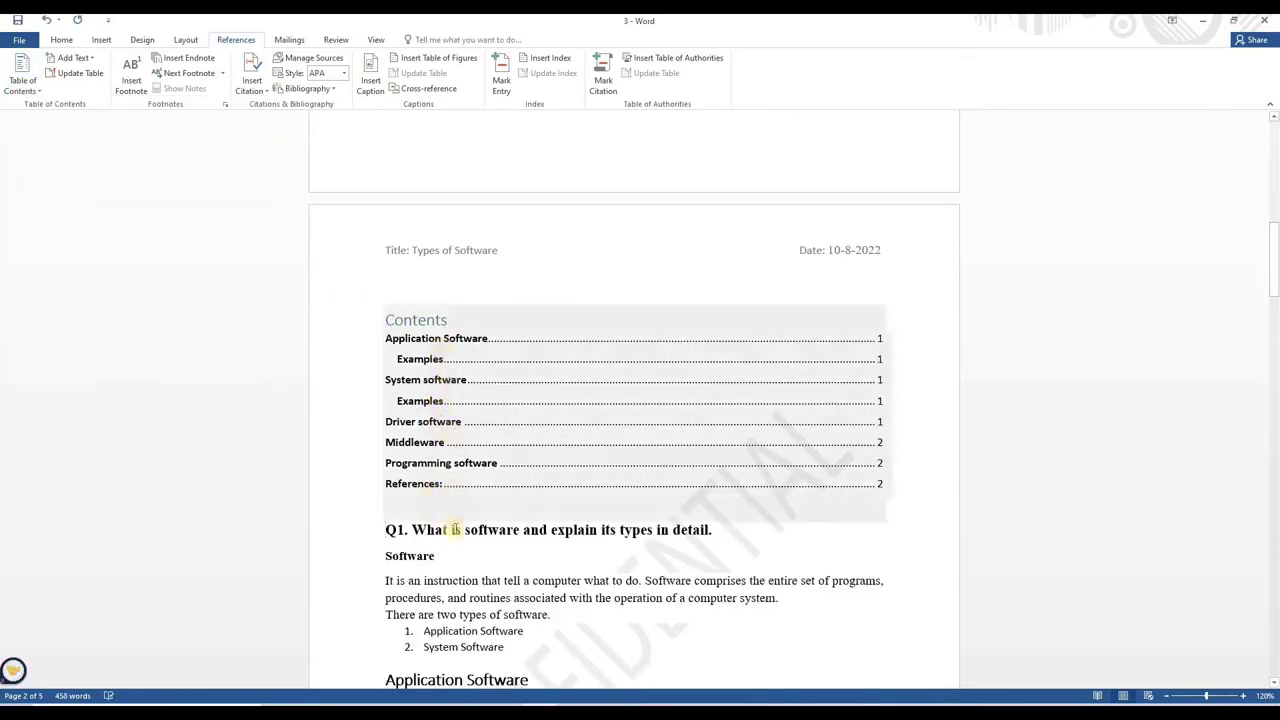
{"action": "left_click", "coordinate": [410, 336]}
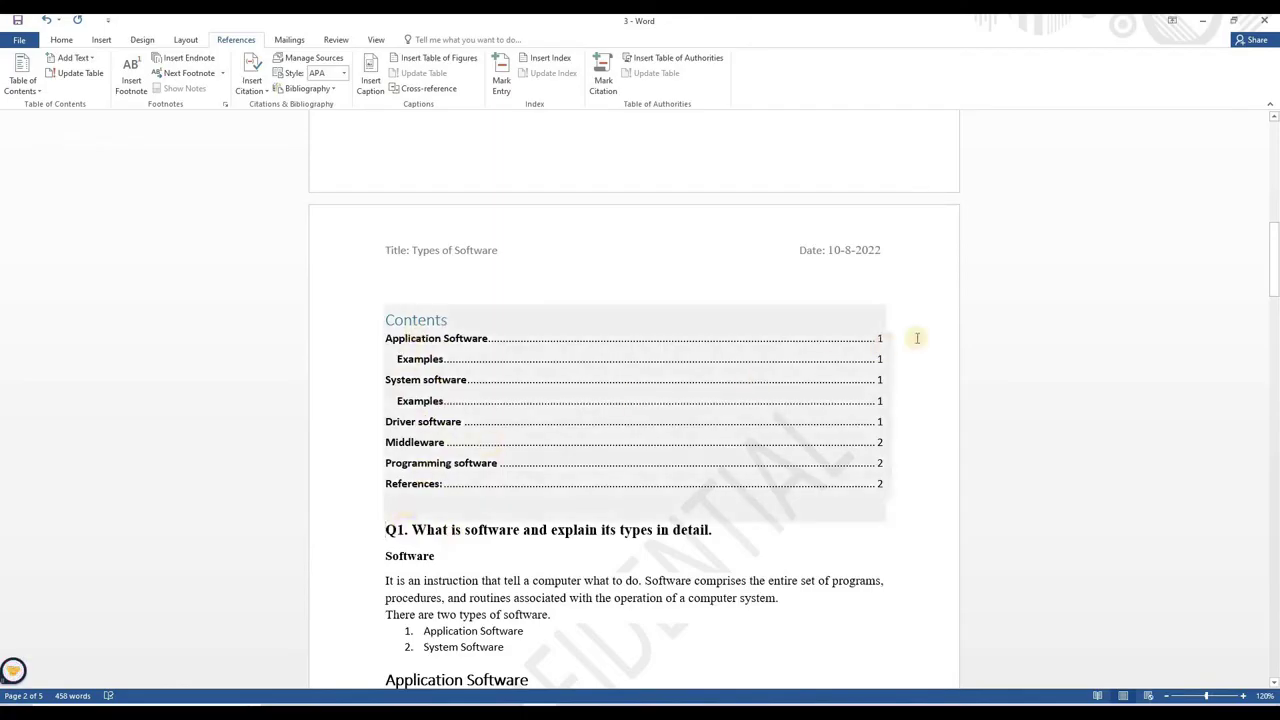
{"action": "left_click", "coordinate": [879, 381]}
{"action": "left_click", "coordinate": [381, 525]}
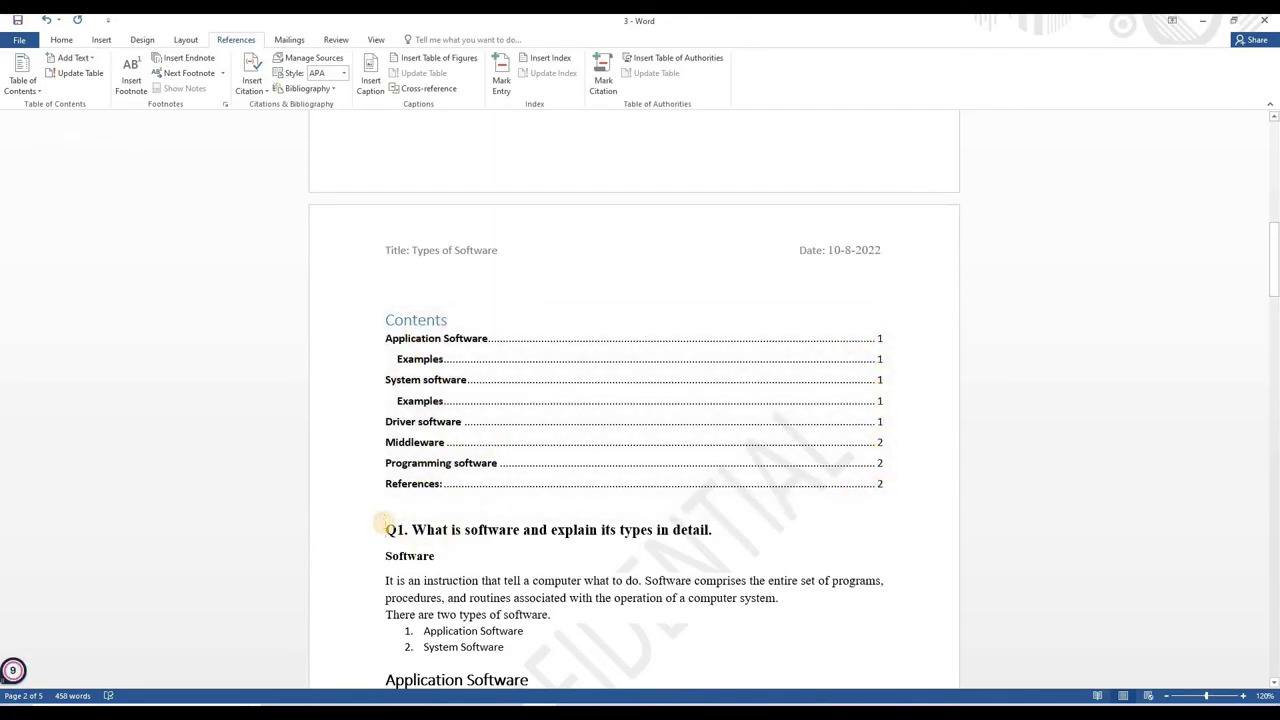
- Push the Q1 heading to the next page and retitle the contents heading 'Table of Contents'
{"action": "key", "text": "Return"}
{"action": "key", "text": "Return"}
{"action": "key", "text": "Return"}
{"action": "key", "text": "Return"}
{"action": "key", "text": "Return"}
{"action": "key", "text": "Return"}
{"action": "key", "text": "Return"}
{"action": "key", "text": "Return"}
{"action": "key", "text": "Return"}
{"action": "key", "text": "Return"}
{"action": "key", "text": "Return"}
{"action": "key", "text": "Return"}
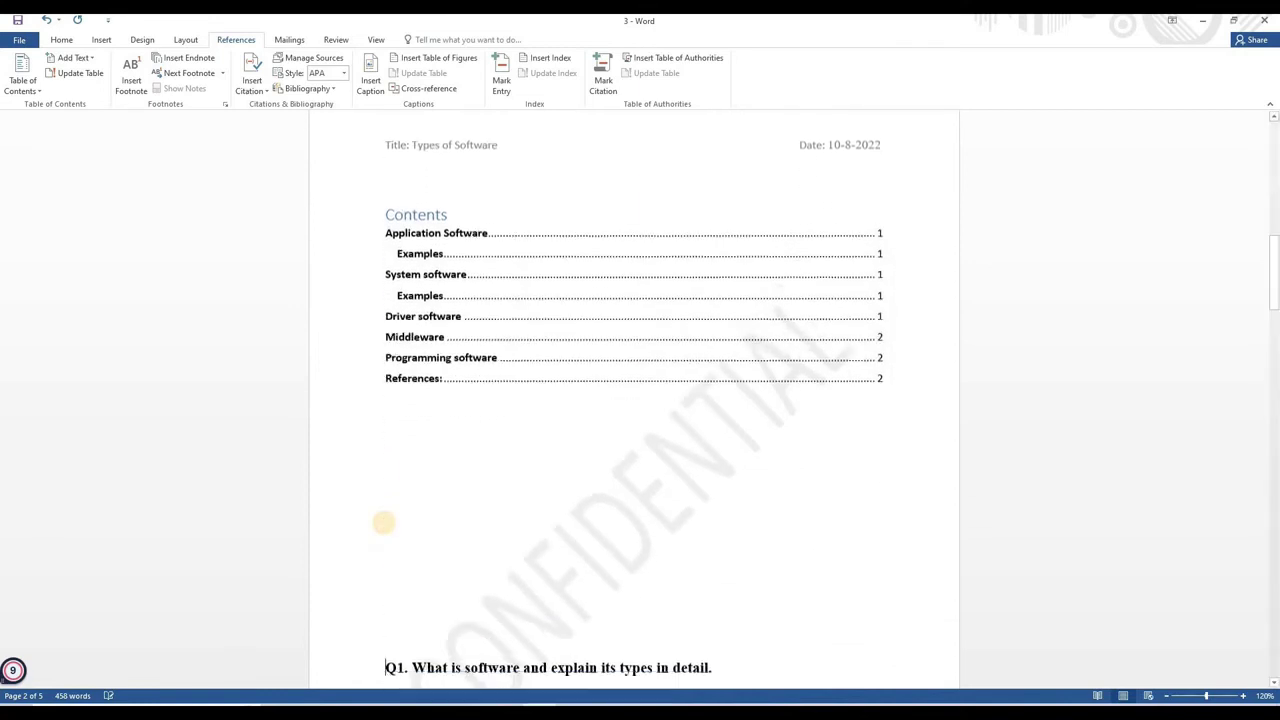
{"action": "key", "text": "Return"}
{"action": "key", "text": "Return"}
{"action": "key", "text": "Return"}
{"action": "key", "text": "Return"}
{"action": "key", "text": "Return"}
{"action": "key", "text": "Return"}
{"action": "key", "text": "Return"}
{"action": "key", "text": "Return"}
{"action": "scroll", "coordinate": [383, 522], "scroll_direction": "up", "scroll_amount": 10}
{"action": "left_click", "coordinate": [386, 275]}
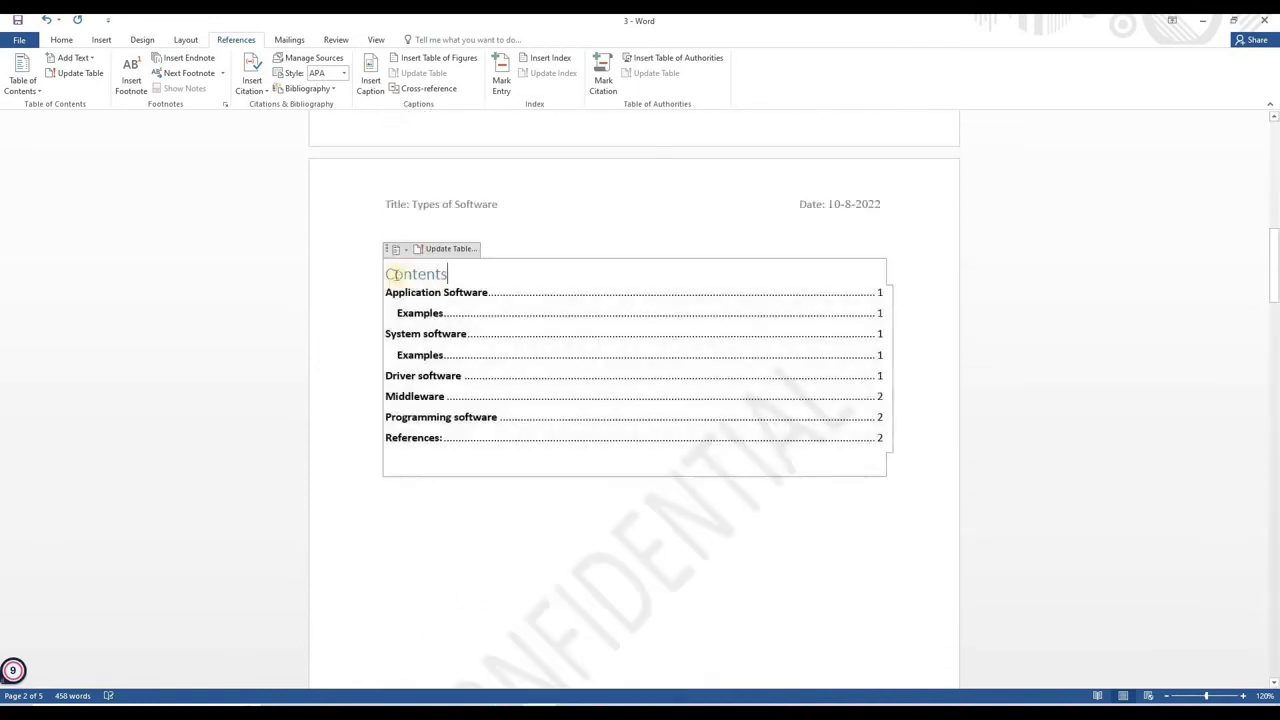
{"action": "type", "text": "Table of"}
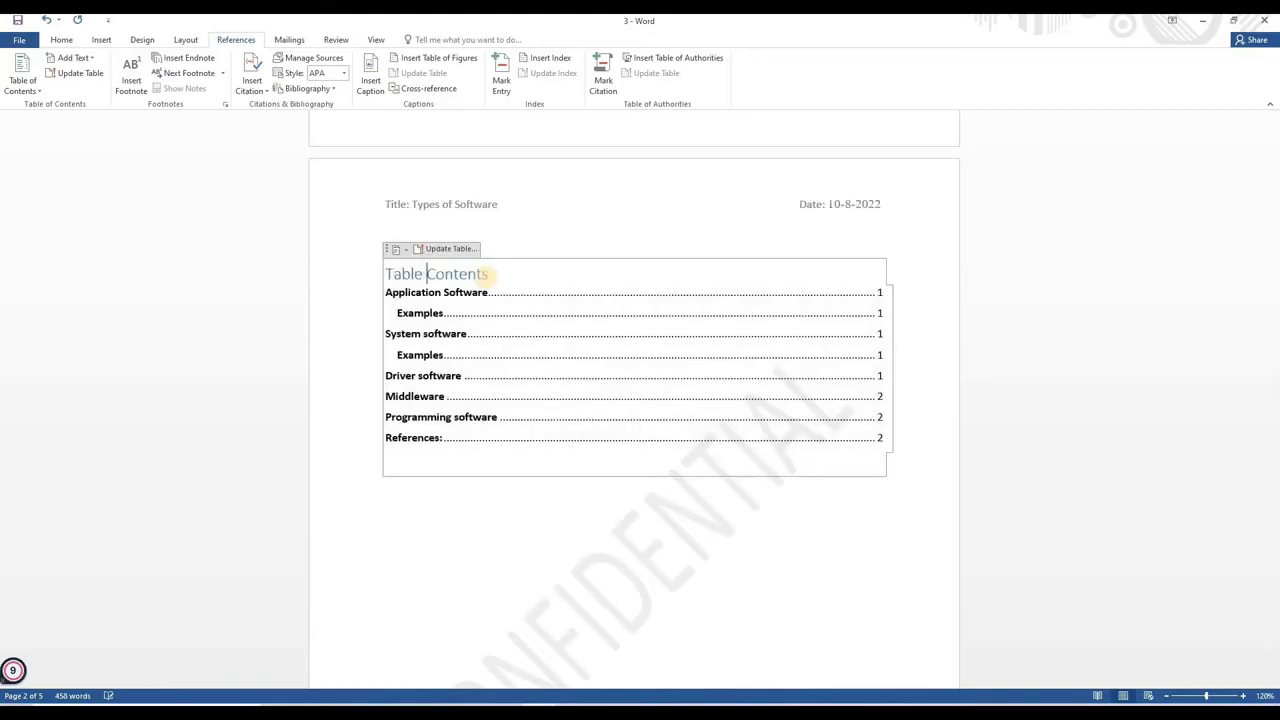
- Center the Table of Contents heading, make it bold and set it in Times New Roman
{"action": "triple_click", "coordinate": [395, 277]}
{"action": "left_click", "coordinate": [61, 39]}
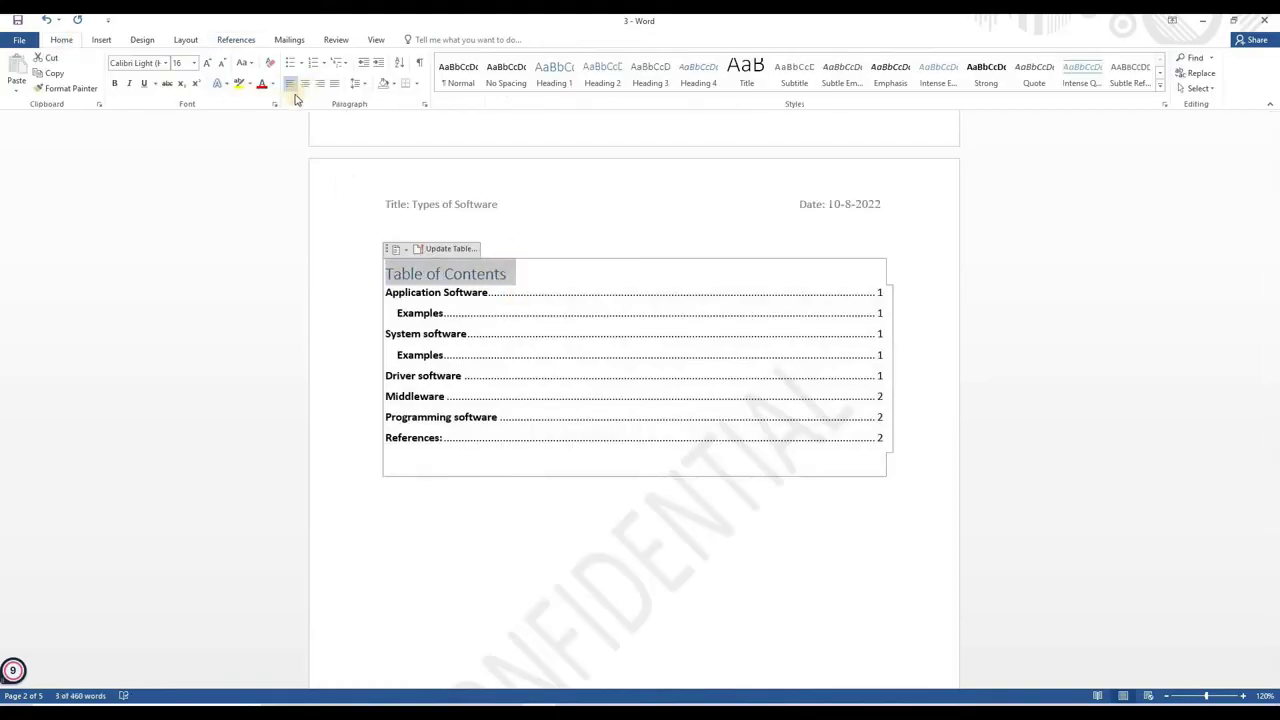
{"action": "key", "text": "ctrl+e"}
{"action": "left_click", "coordinate": [116, 84]}
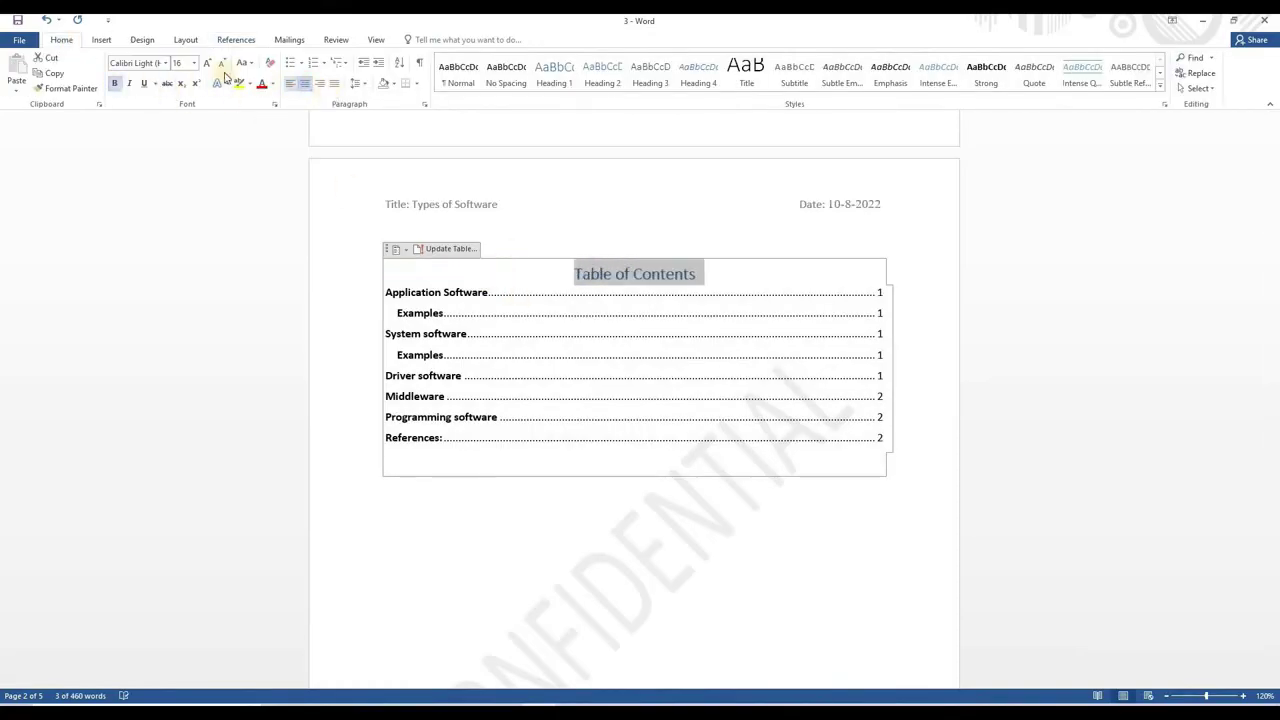
{"action": "left_click", "coordinate": [166, 63]}
{"action": "left_click", "coordinate": [165, 143]}
{"action": "left_click", "coordinate": [271, 84]}
- Unbold the contents entries, keep them in Times New Roman and give them 2.0 line spacing
{"action": "left_click", "coordinate": [273, 133]}
{"action": "mouse_move", "coordinate": [449, 434]}
{"action": "left_mouse_down"}
{"action": "mouse_move", "coordinate": [391, 274]}
{"action": "mouse_move", "coordinate": [358, 226]}
{"action": "left_mouse_up"}
{"action": "left_click", "coordinate": [114, 83]}
{"action": "key", "text": "ctrl+space"}
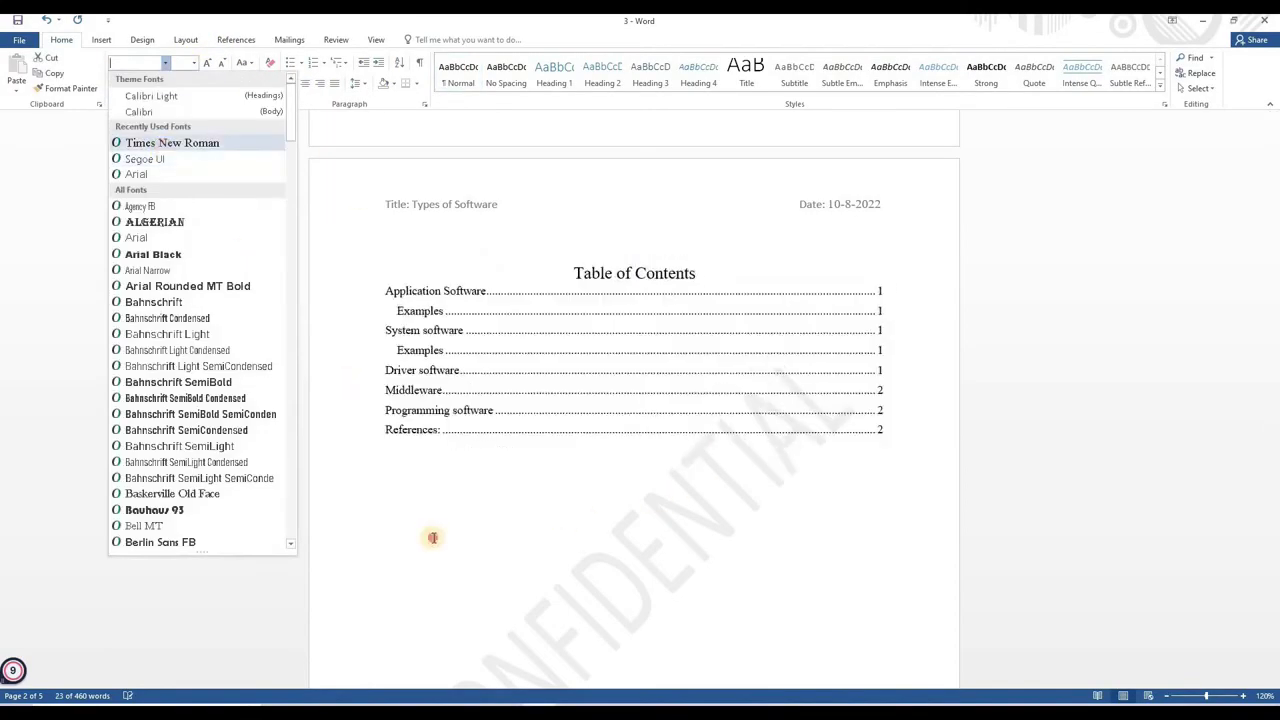
{"action": "key", "text": "ctrl+z"}
{"action": "left_click", "coordinate": [357, 83]}
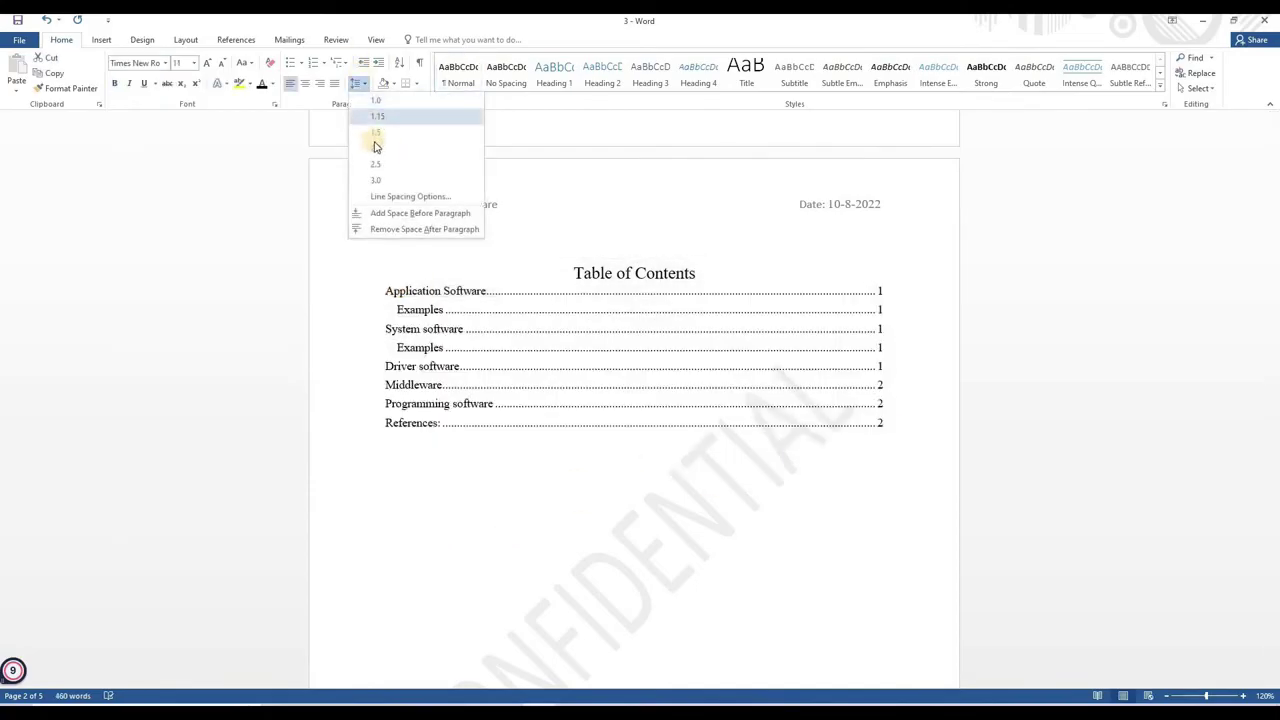
{"action": "left_click", "coordinate": [376, 148]}
{"action": "left_click", "coordinate": [940, 578]}
{"action": "scroll", "coordinate": [497, 508], "scroll_direction": "down", "scroll_amount": 2}
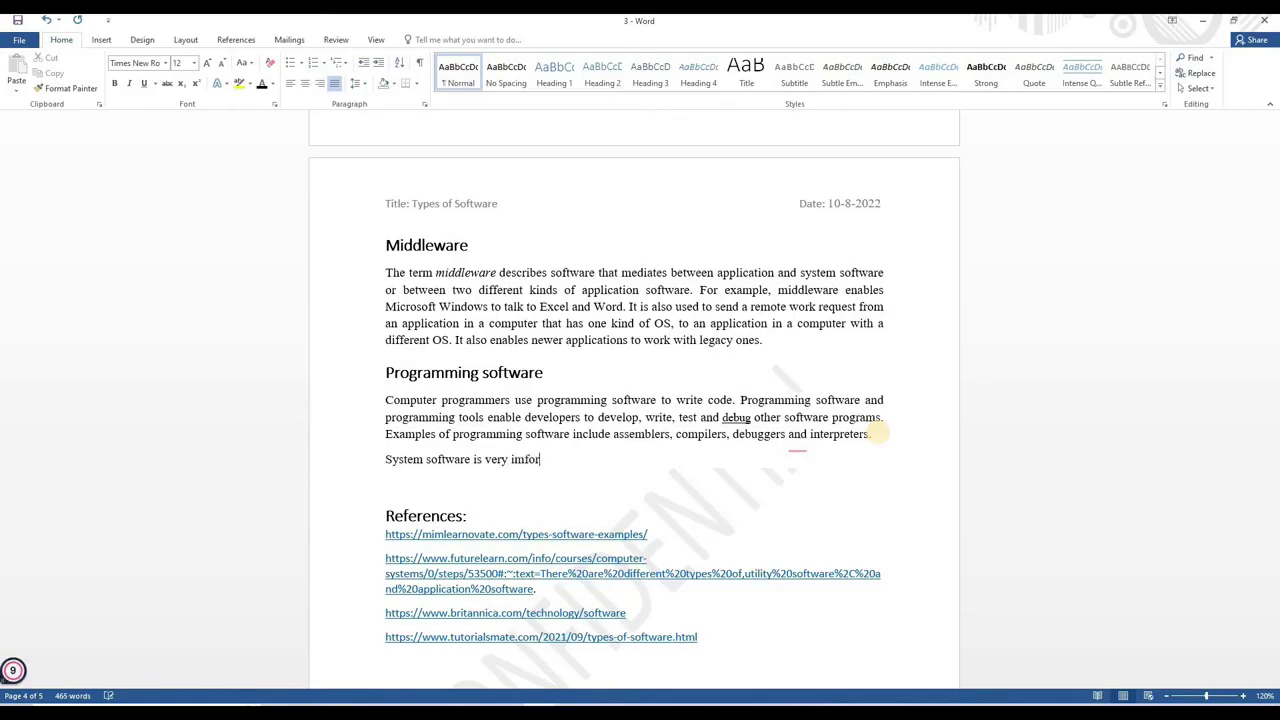
- Type 'tant.' to finish 'System software is very imfortant.', then undo and redo the typing
{"action": "type", "text": "tant."}
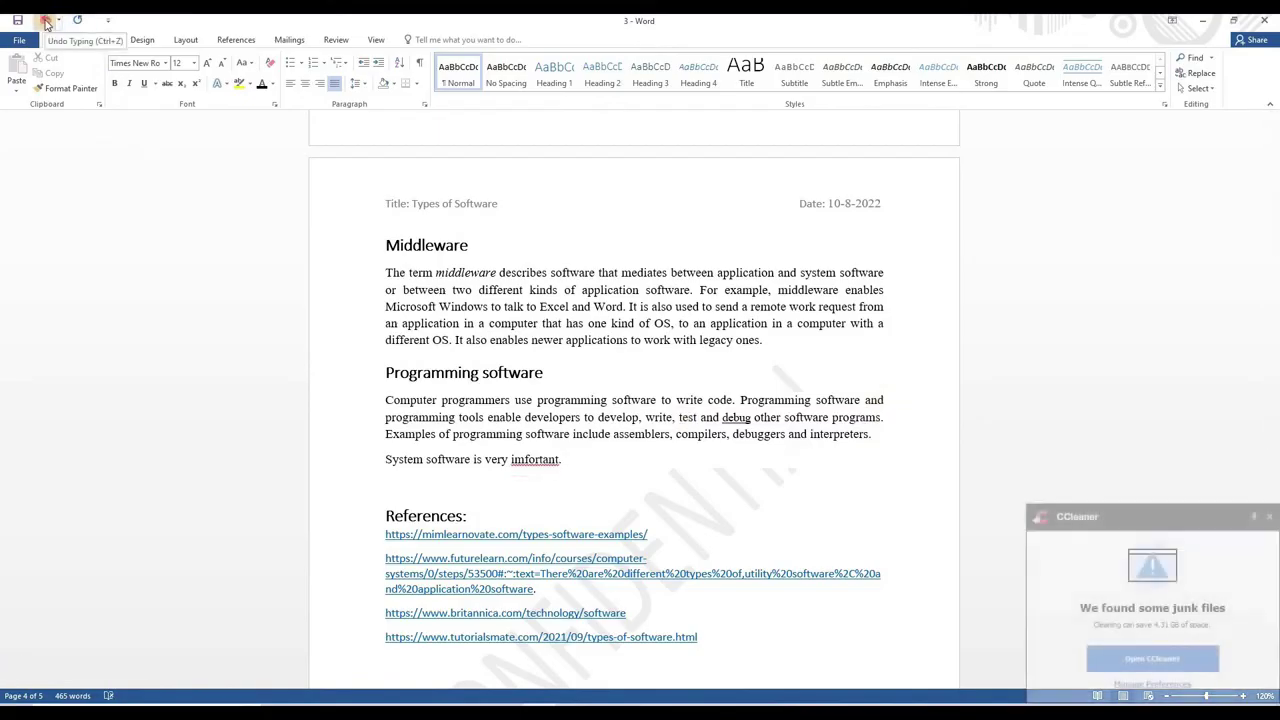
{"action": "left_click", "coordinate": [45, 22]}
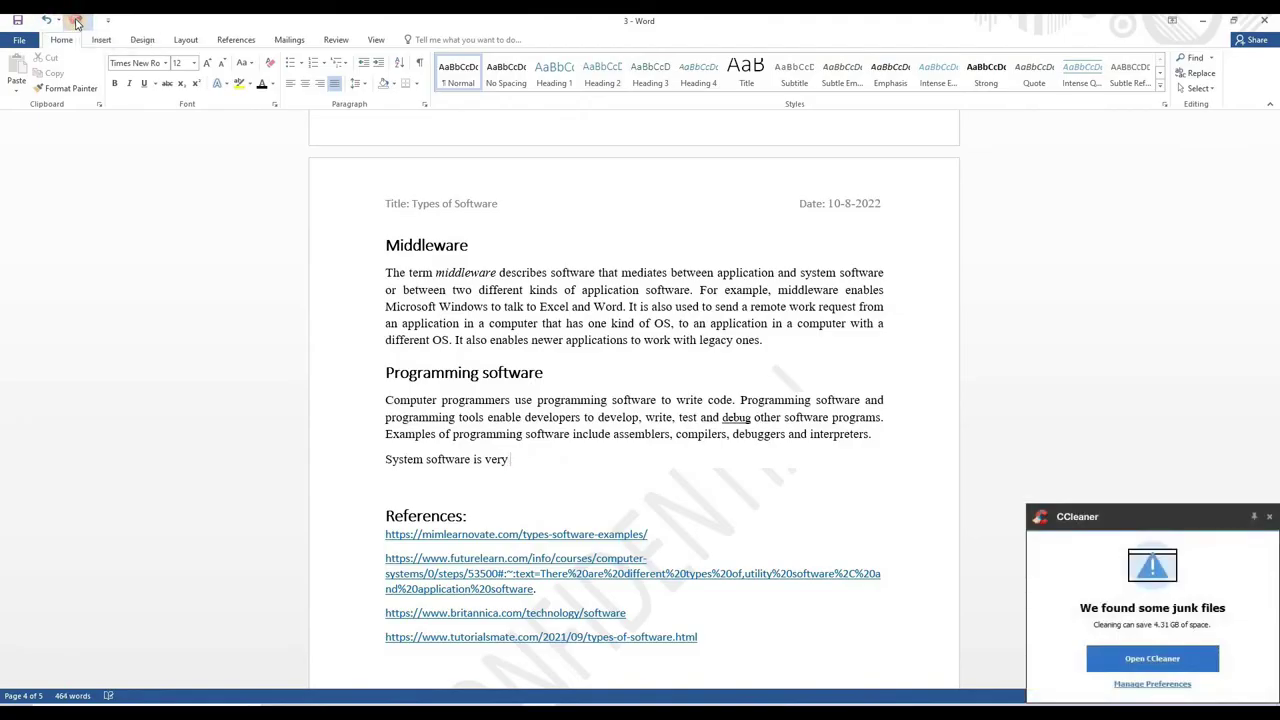
{"action": "left_click", "coordinate": [76, 21]}
{"action": "left_click", "coordinate": [76, 21]}
{"action": "left_click", "coordinate": [77, 21]}
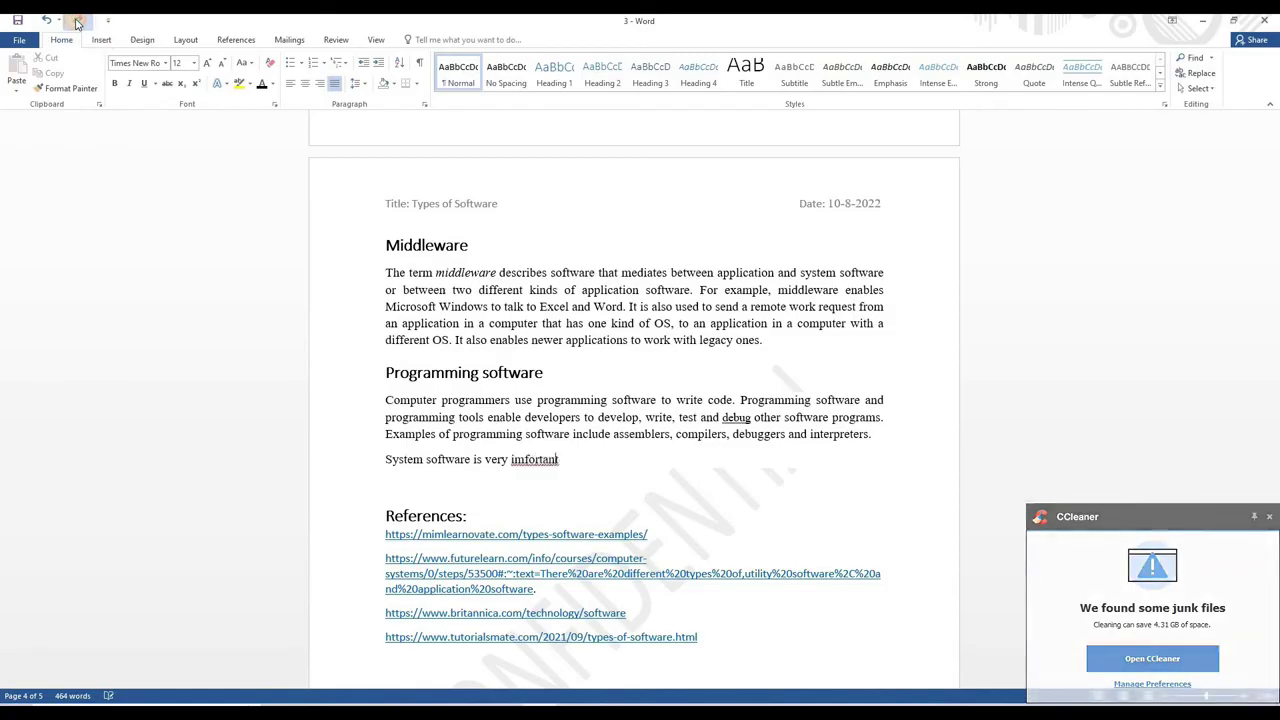
{"action": "left_click", "coordinate": [78, 21]}
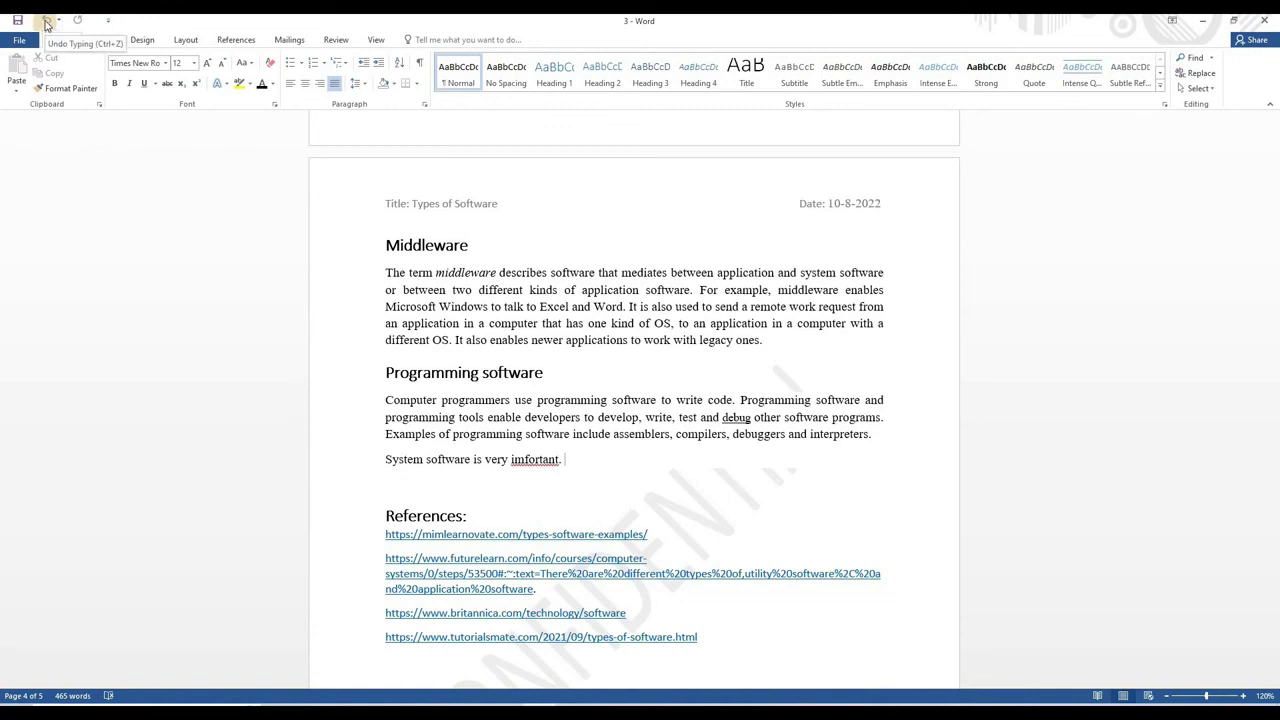
- Correct 'imfortant' to 'important' from the spelling suggestions and start a new paragraph
{"action": "right_click", "coordinate": [560, 463]}
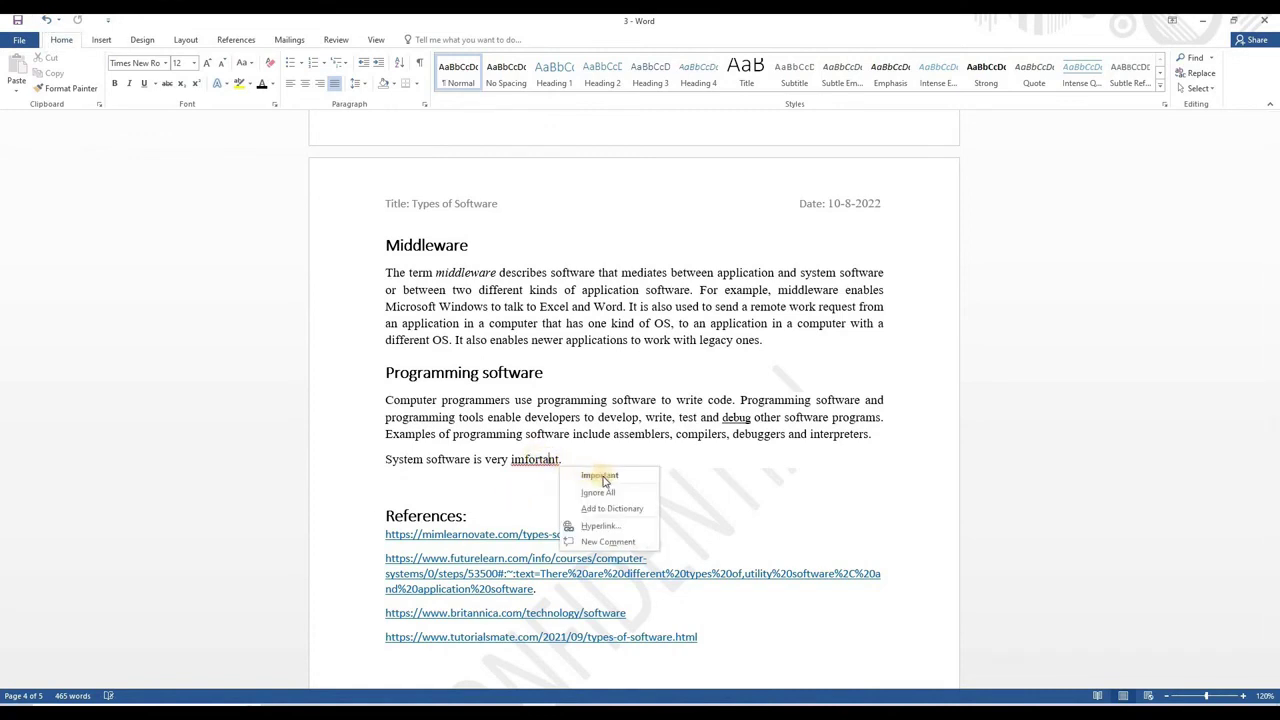
{"action": "left_click", "coordinate": [603, 477]}
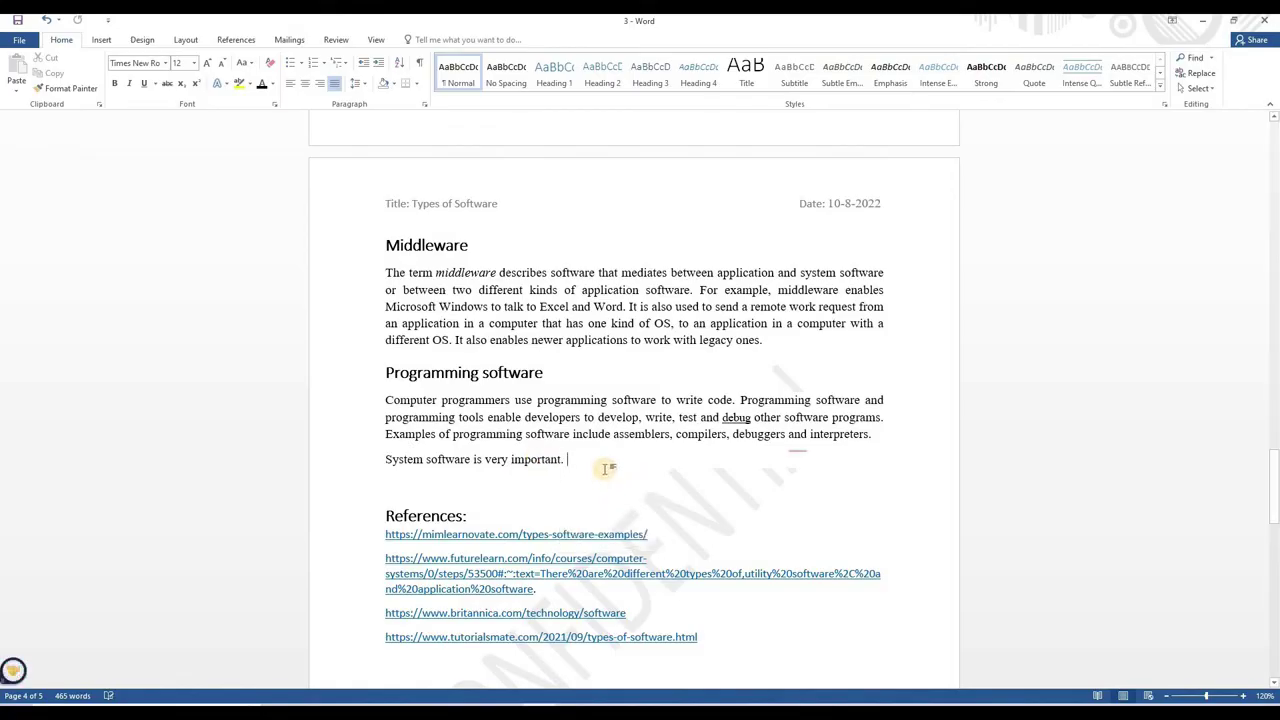
{"action": "left_click", "coordinate": [607, 467]}
{"action": "key", "text": "Return"}
- Type a sample sentence about a named person going home and Ignore All on the flagged name
{"action": "type", "text": "Hania "}
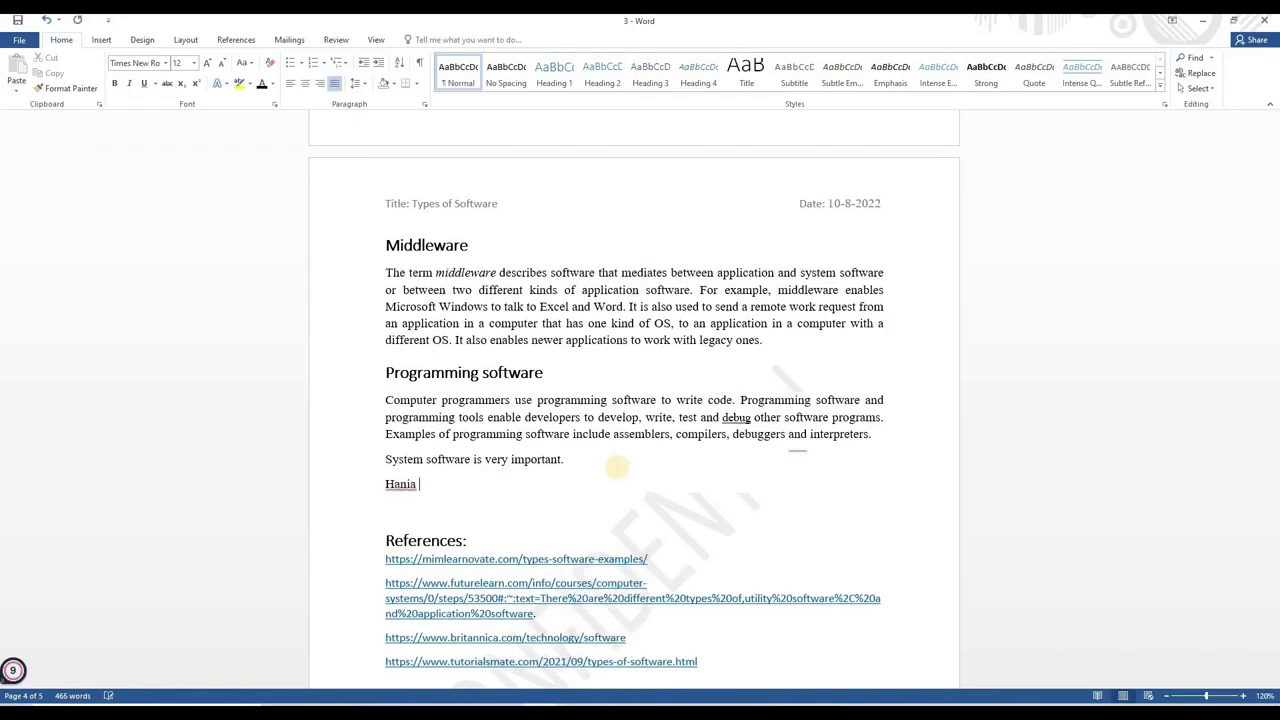
{"action": "type", "text": "is going home."}
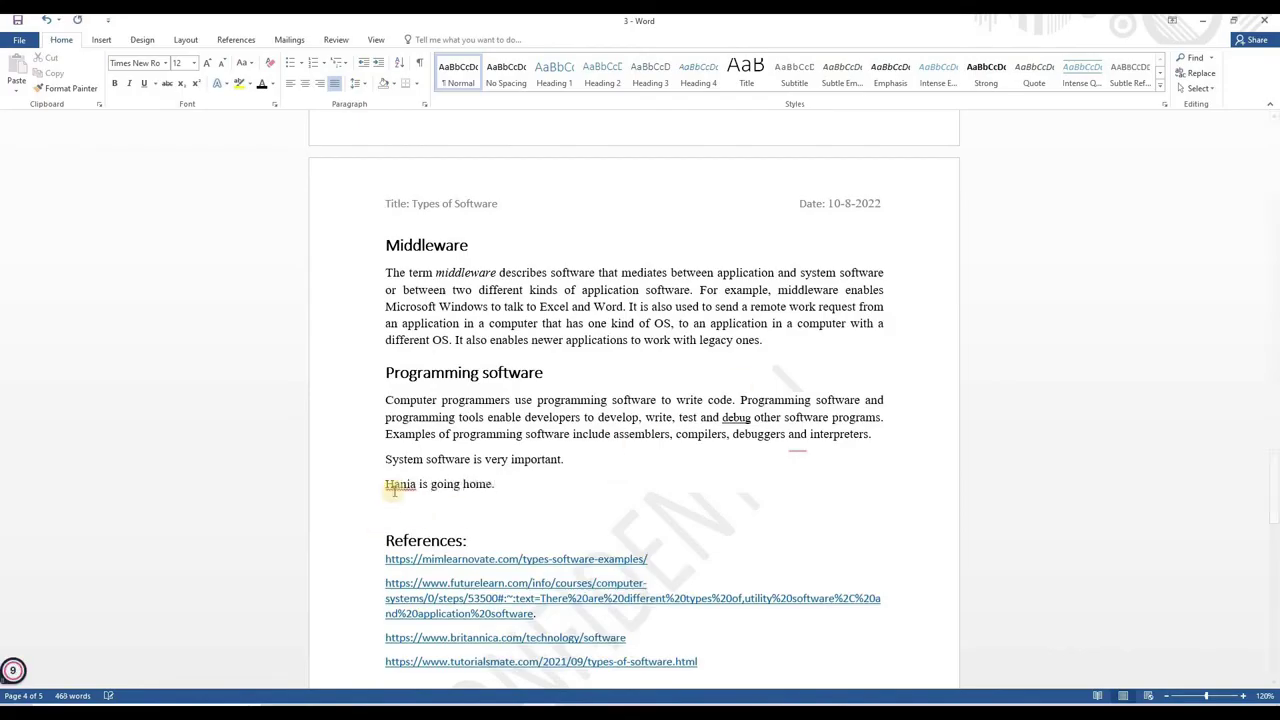
{"action": "right_click", "coordinate": [414, 489]}
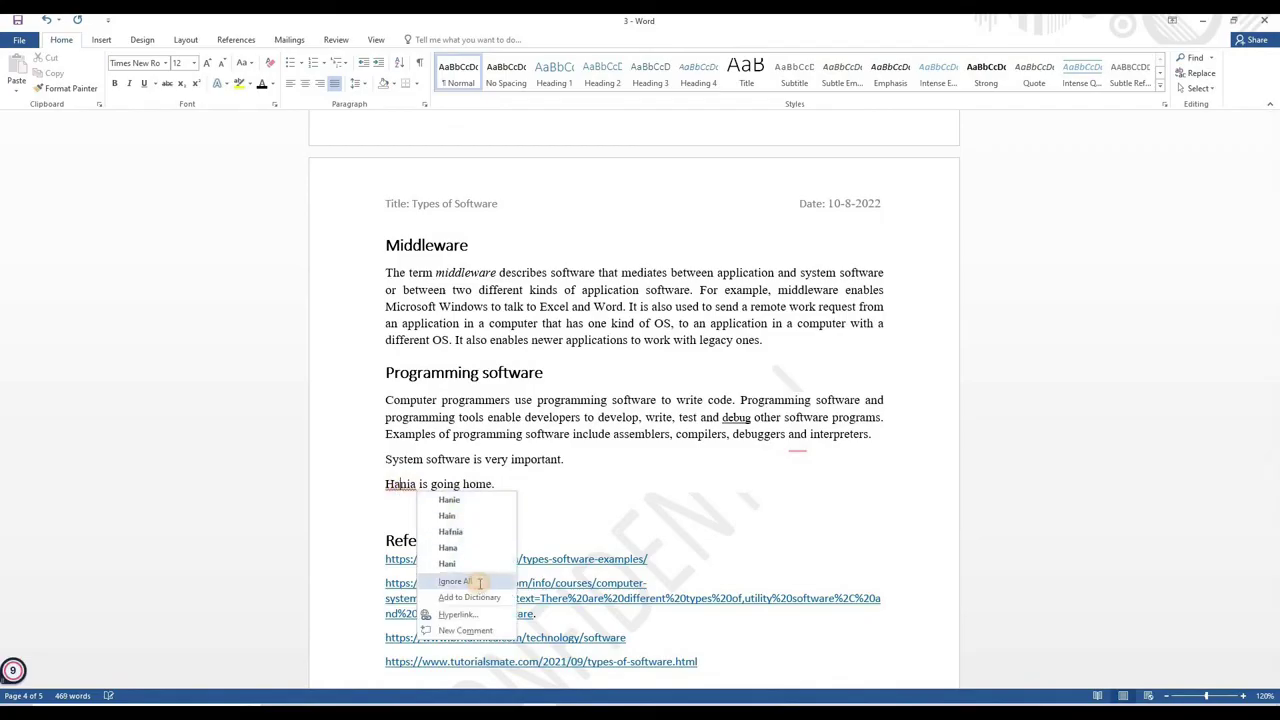
{"action": "left_click", "coordinate": [474, 581]}
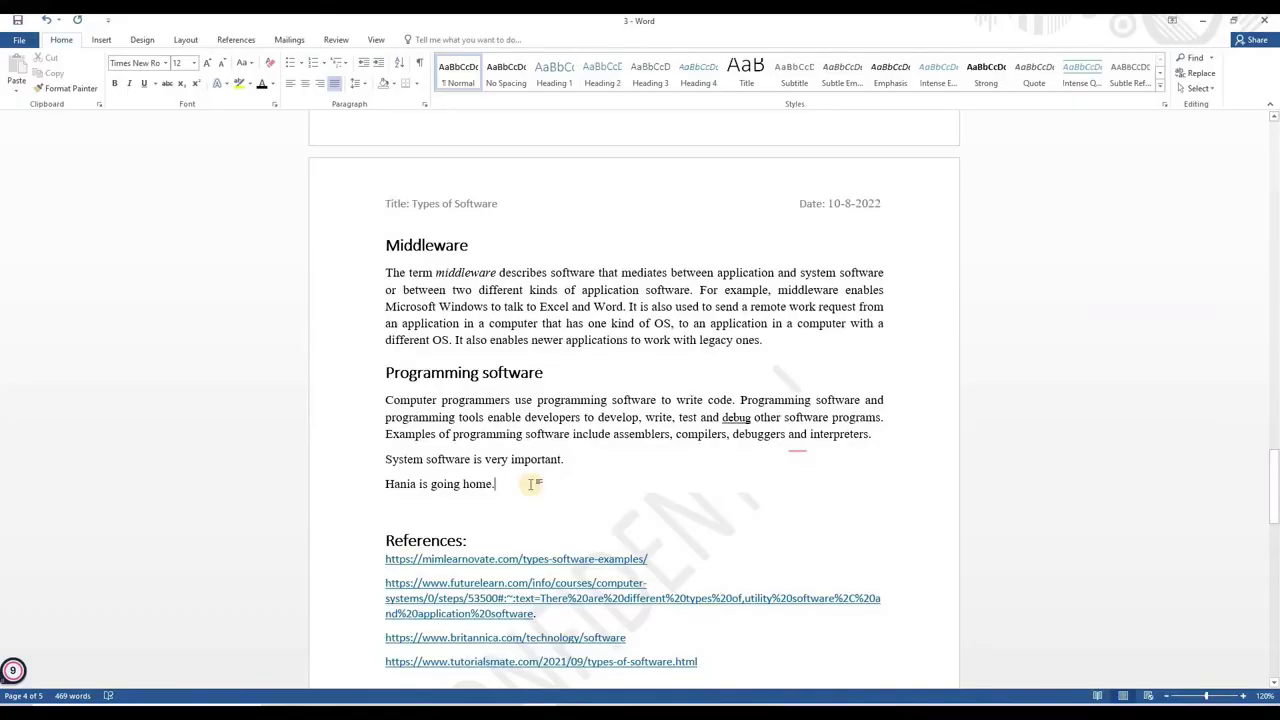
- Undo the sample sentence and save the assignment as the Word document 'Types of software'
{"action": "key", "text": "ctrl+z"}
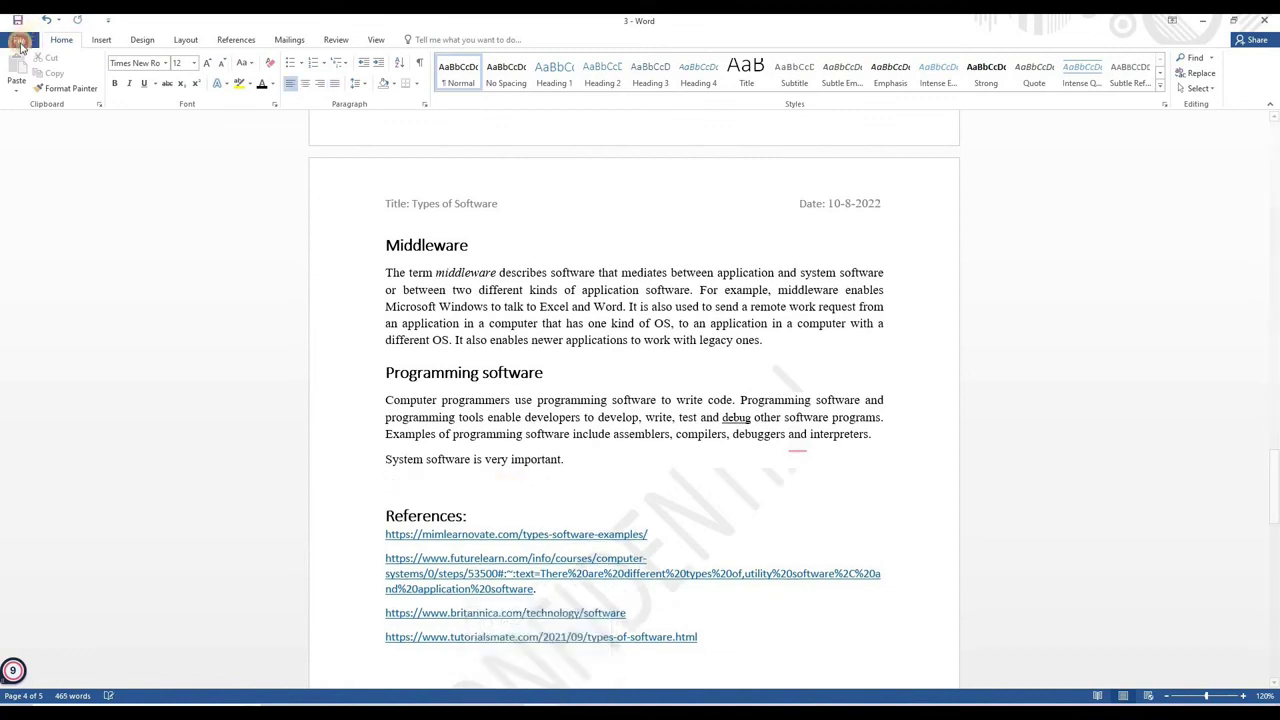
{"action": "left_click", "coordinate": [20, 42]}
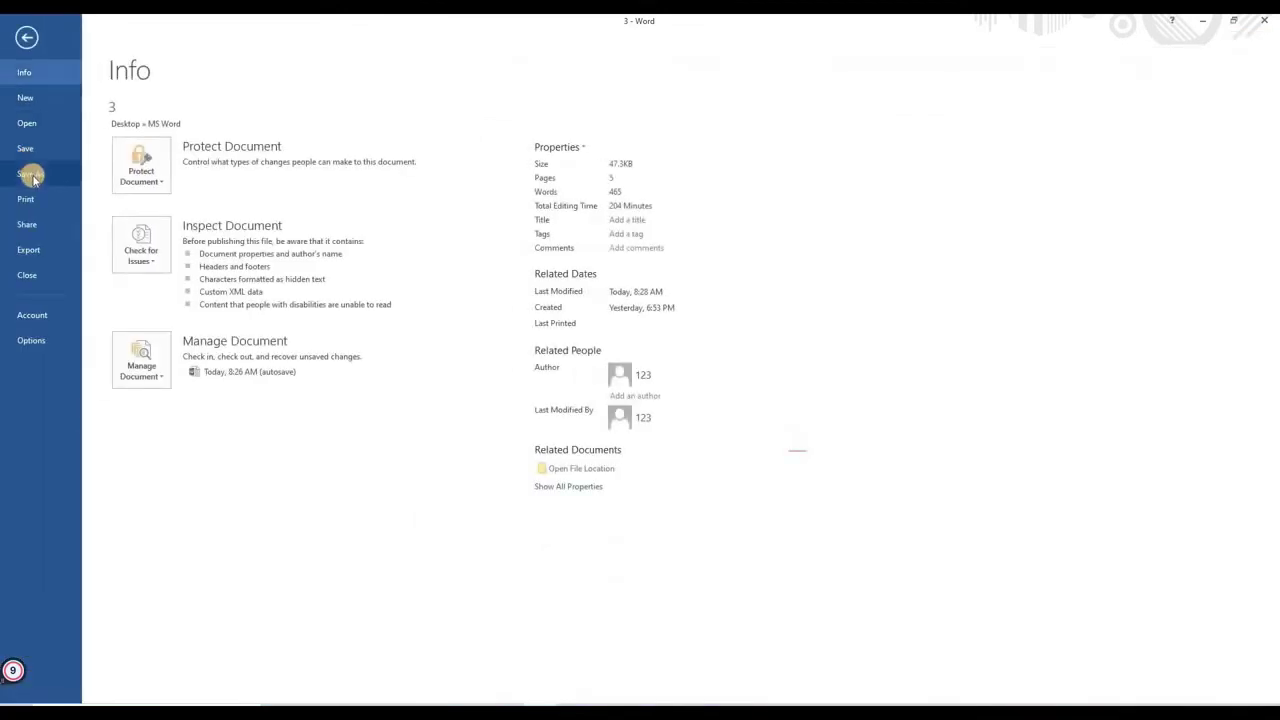
{"action": "left_click", "coordinate": [33, 176]}
{"action": "left_click", "coordinate": [162, 159]}
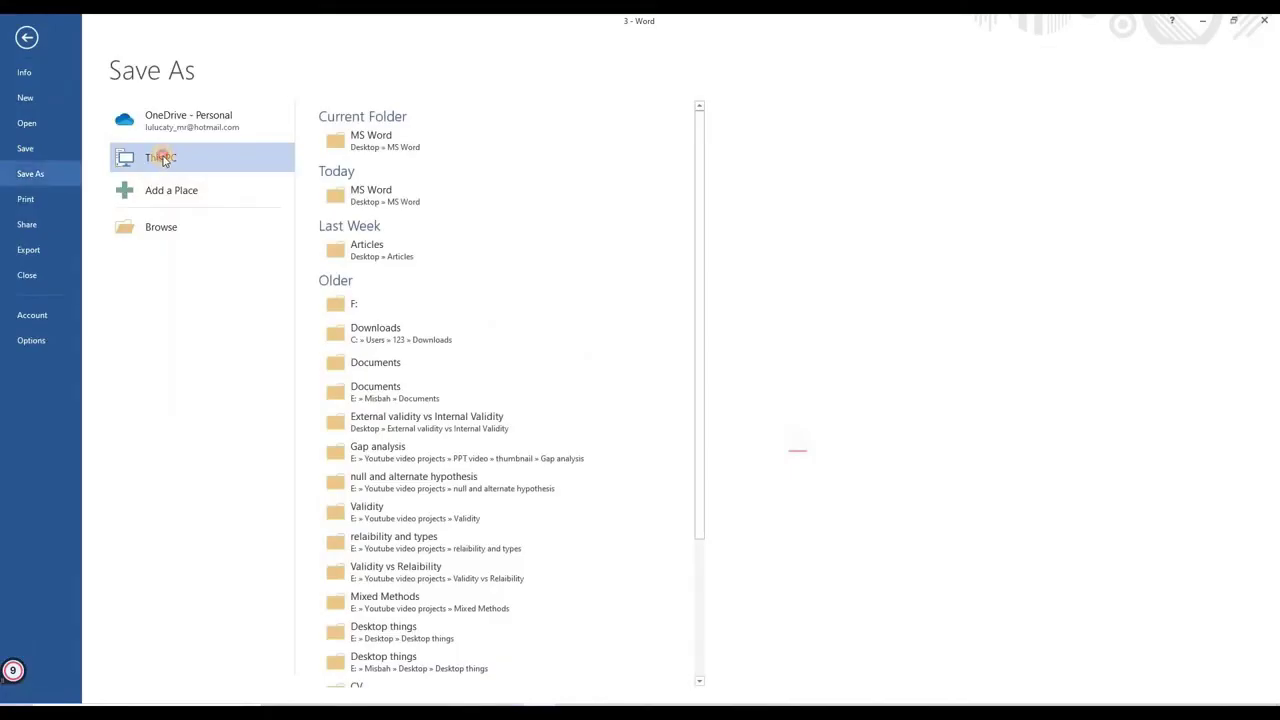
{"action": "double_click", "coordinate": [162, 159]}
{"action": "left_click", "coordinate": [143, 558]}
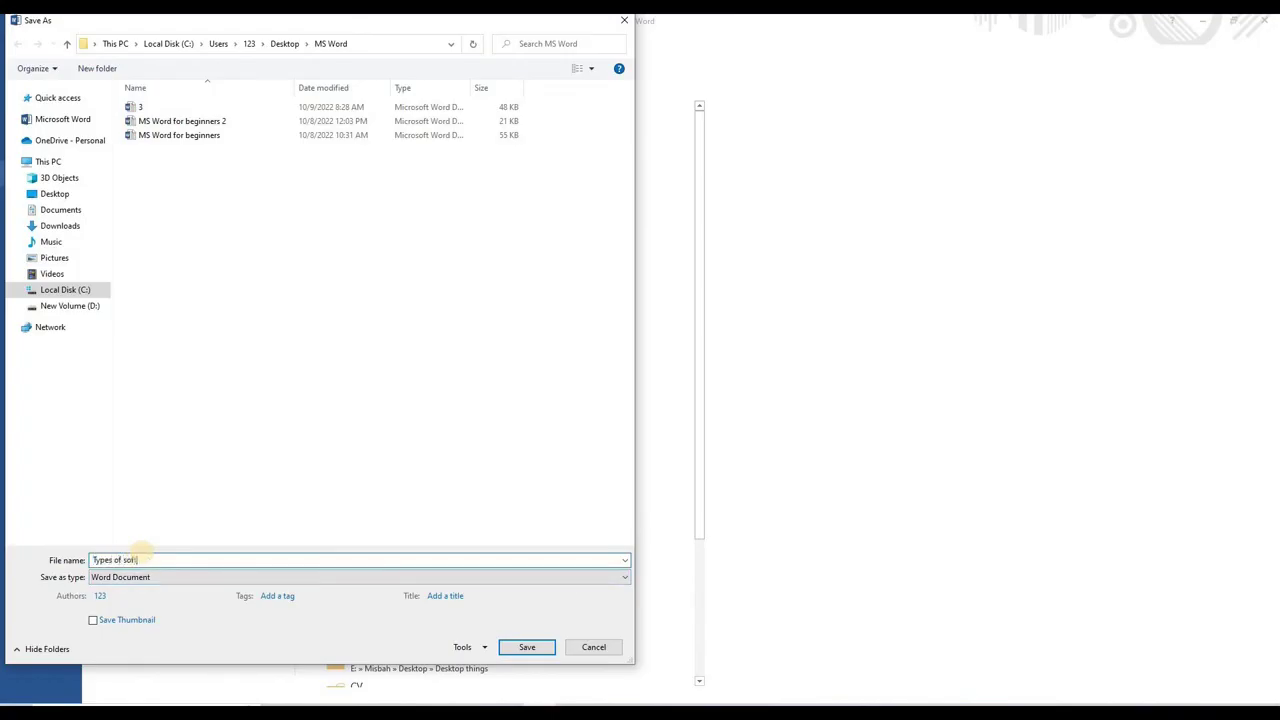
{"action": "left_click", "coordinate": [527, 647]}
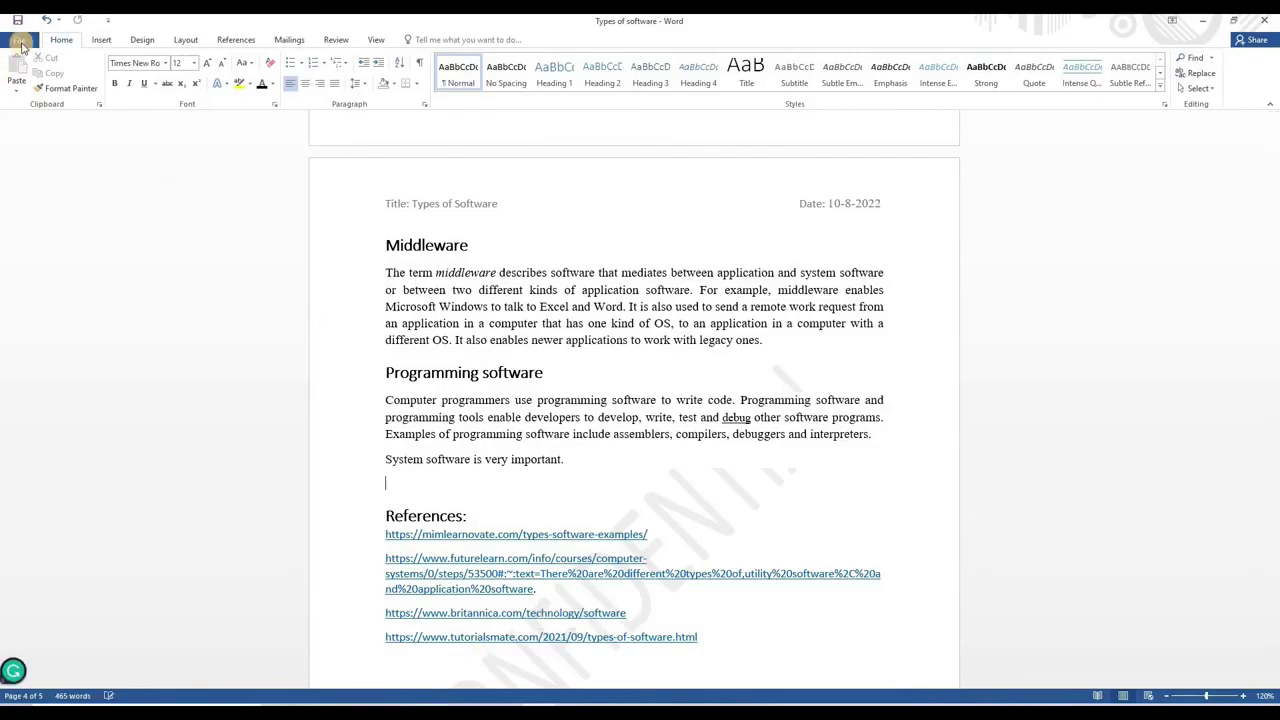
- Save the assignment again as a PDF named 'Types of software'
{"action": "left_click", "coordinate": [16, 40]}
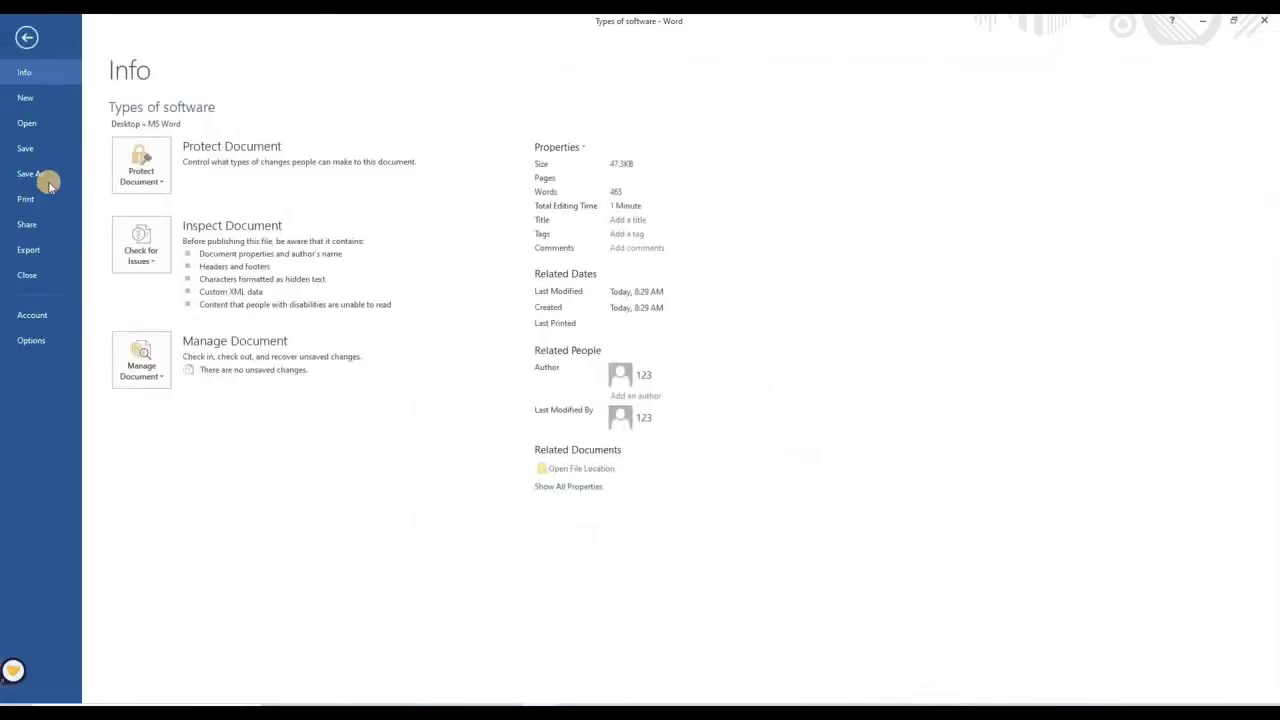
{"action": "left_click", "coordinate": [63, 174]}
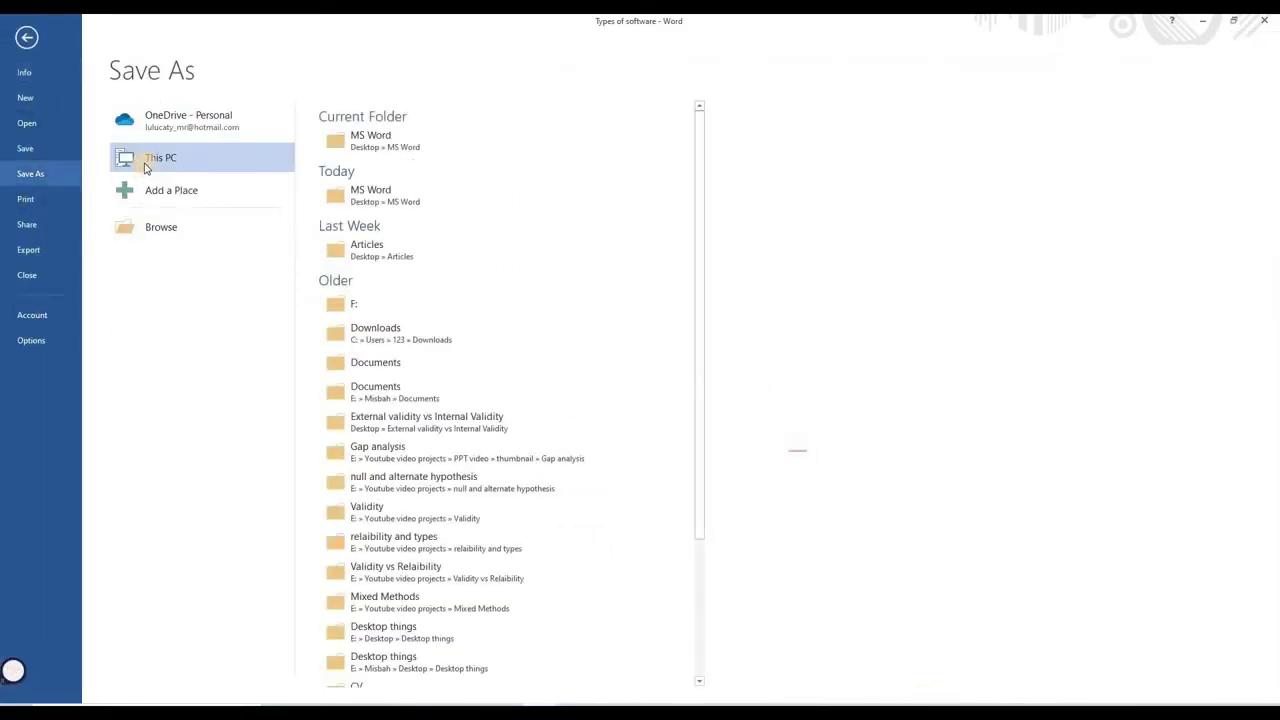
{"action": "double_click", "coordinate": [145, 165]}
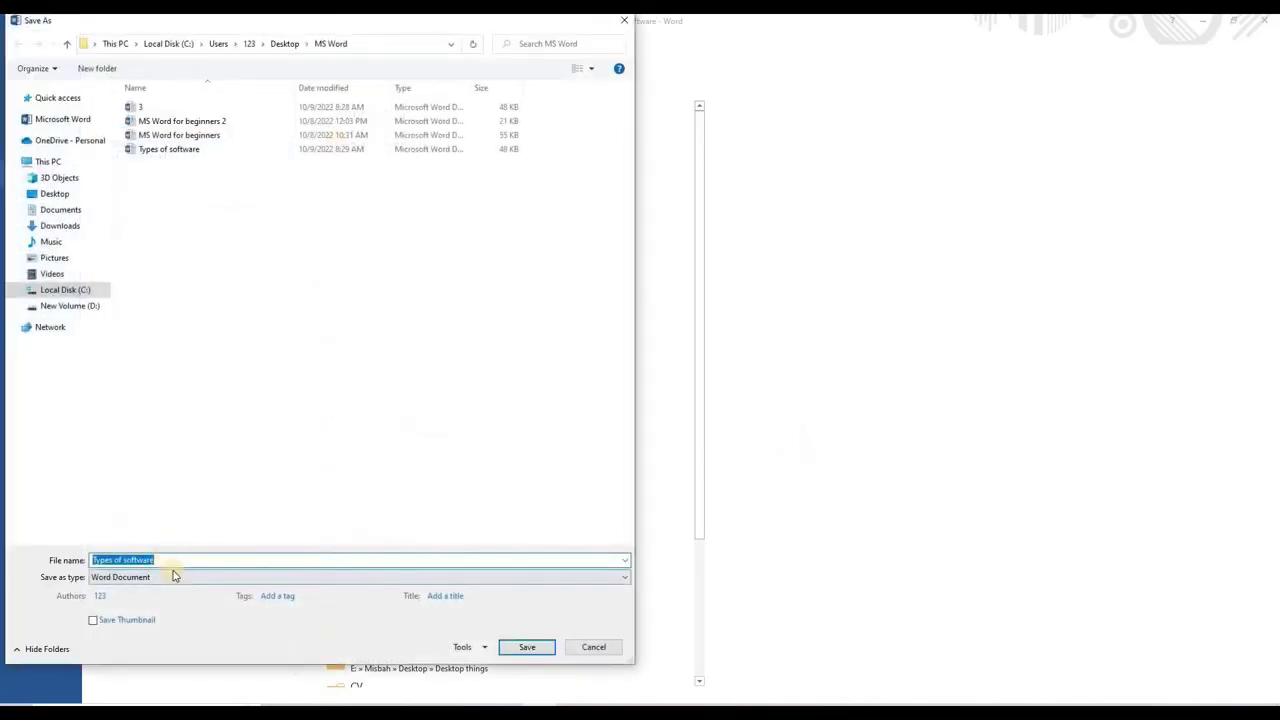
{"action": "key", "text": "End"}
{"action": "left_click", "coordinate": [172, 578]}
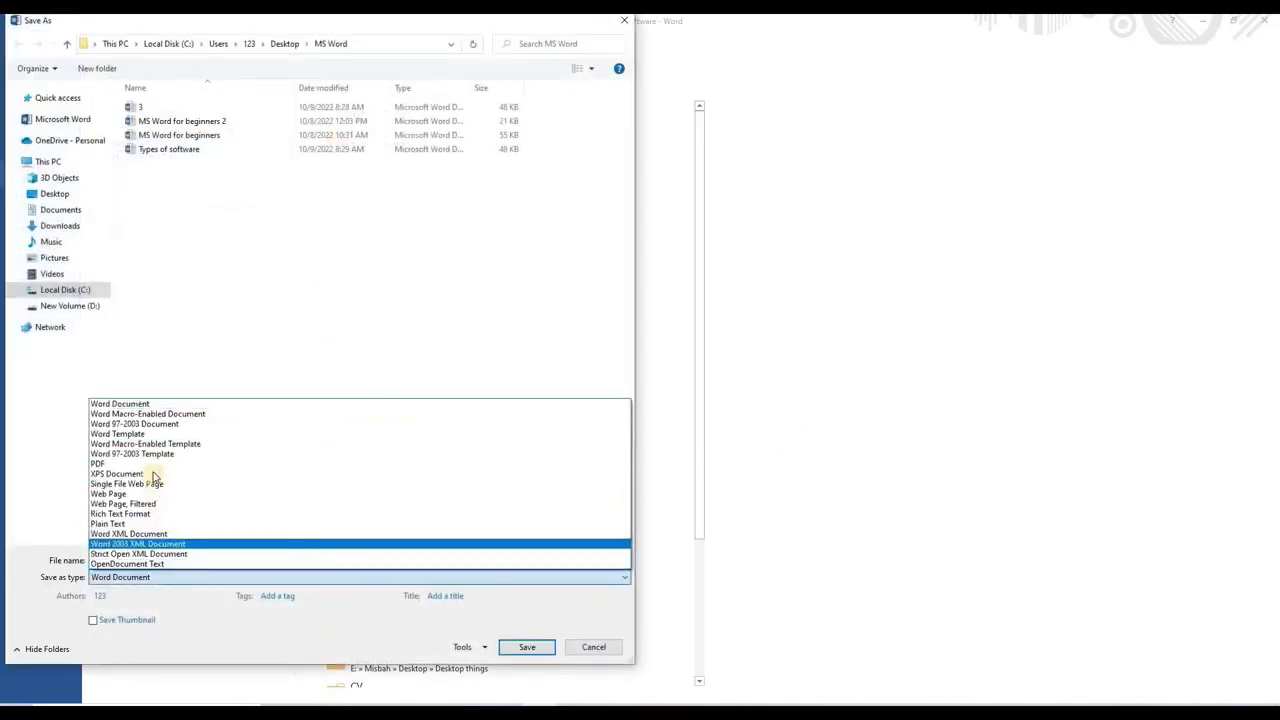
{"action": "left_click", "coordinate": [153, 465]}
{"action": "left_click", "coordinate": [524, 681]}
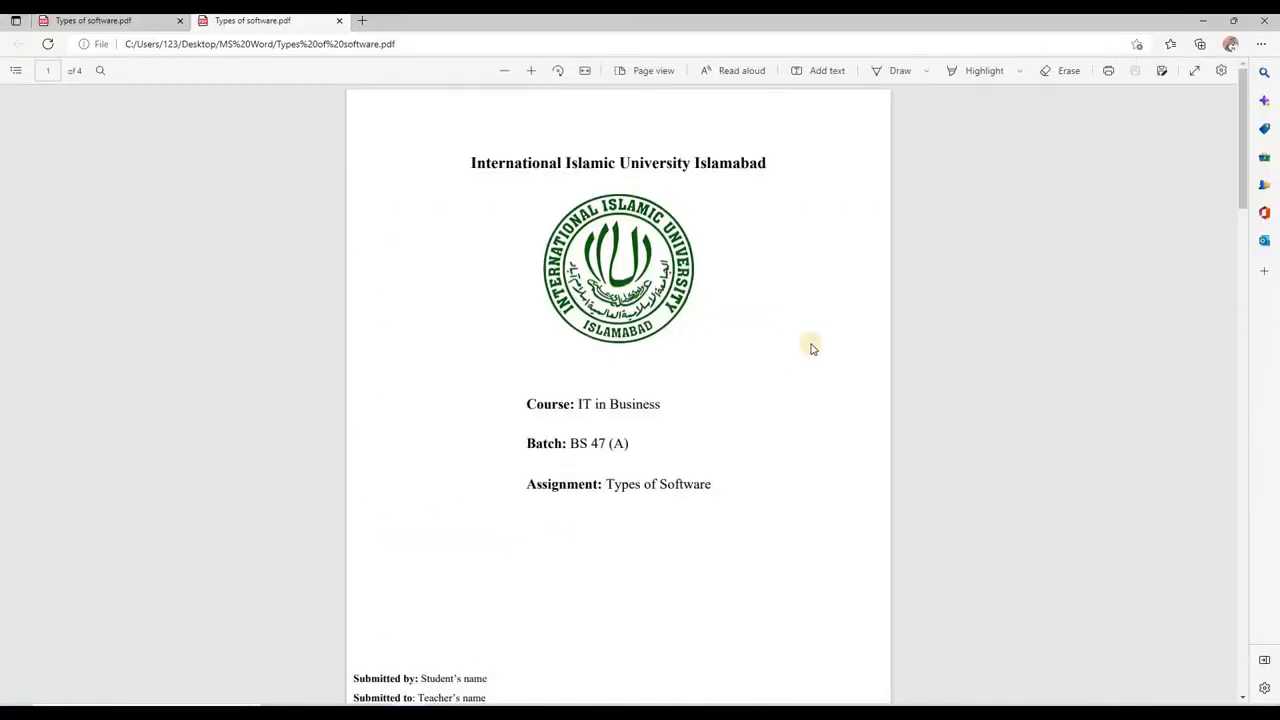
- Scroll through the four PDF pages from the cover down to the References section
{"action": "scroll", "coordinate": [812, 348], "scroll_direction": "down", "scroll_amount": 4}
{"action": "scroll", "coordinate": [812, 348], "scroll_direction": "down", "scroll_amount": 3}
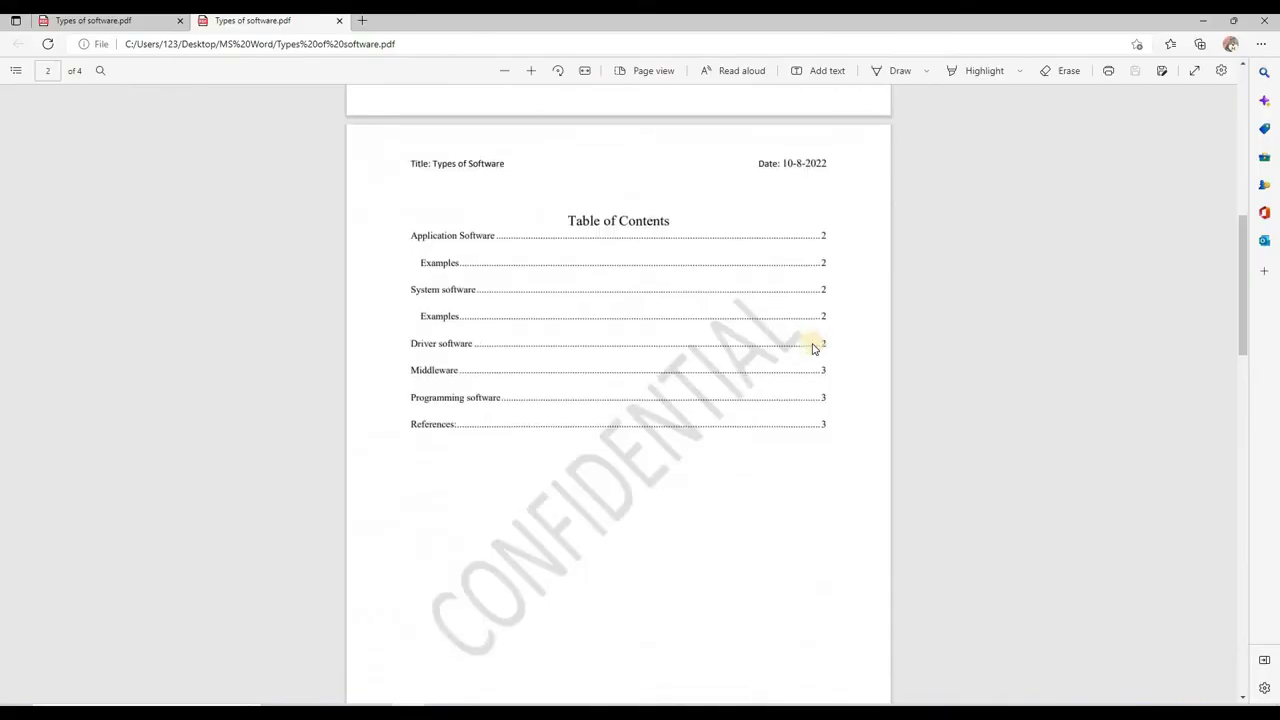
{"action": "scroll", "coordinate": [812, 348], "scroll_direction": "down", "scroll_amount": 7}
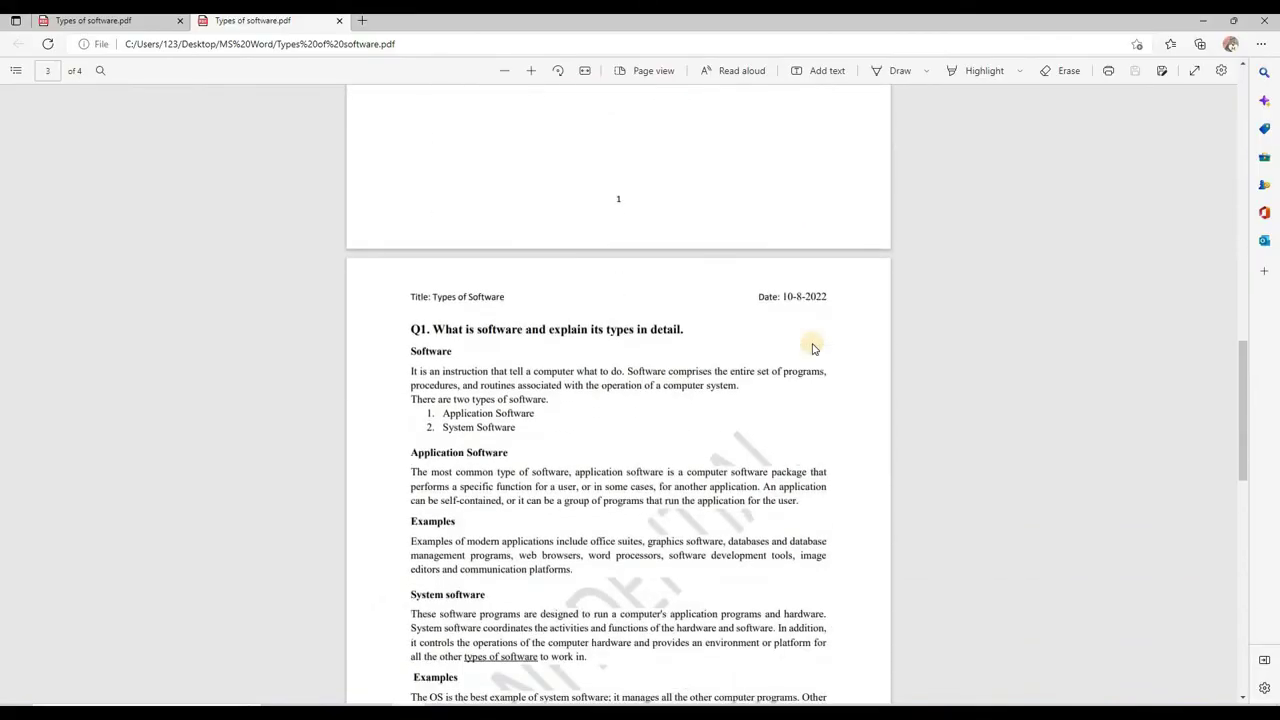
{"action": "scroll", "coordinate": [812, 348], "scroll_direction": "down", "scroll_amount": 3}
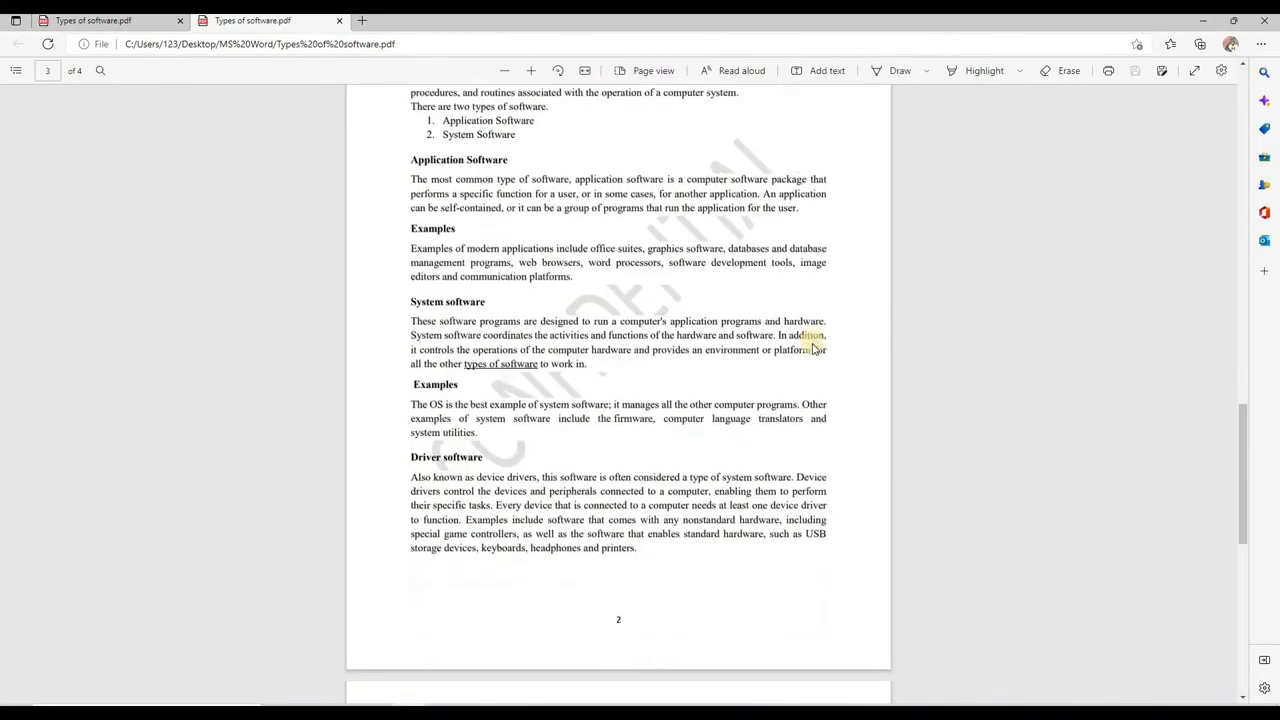
{"action": "scroll", "coordinate": [812, 348], "scroll_direction": "down", "scroll_amount": 5}
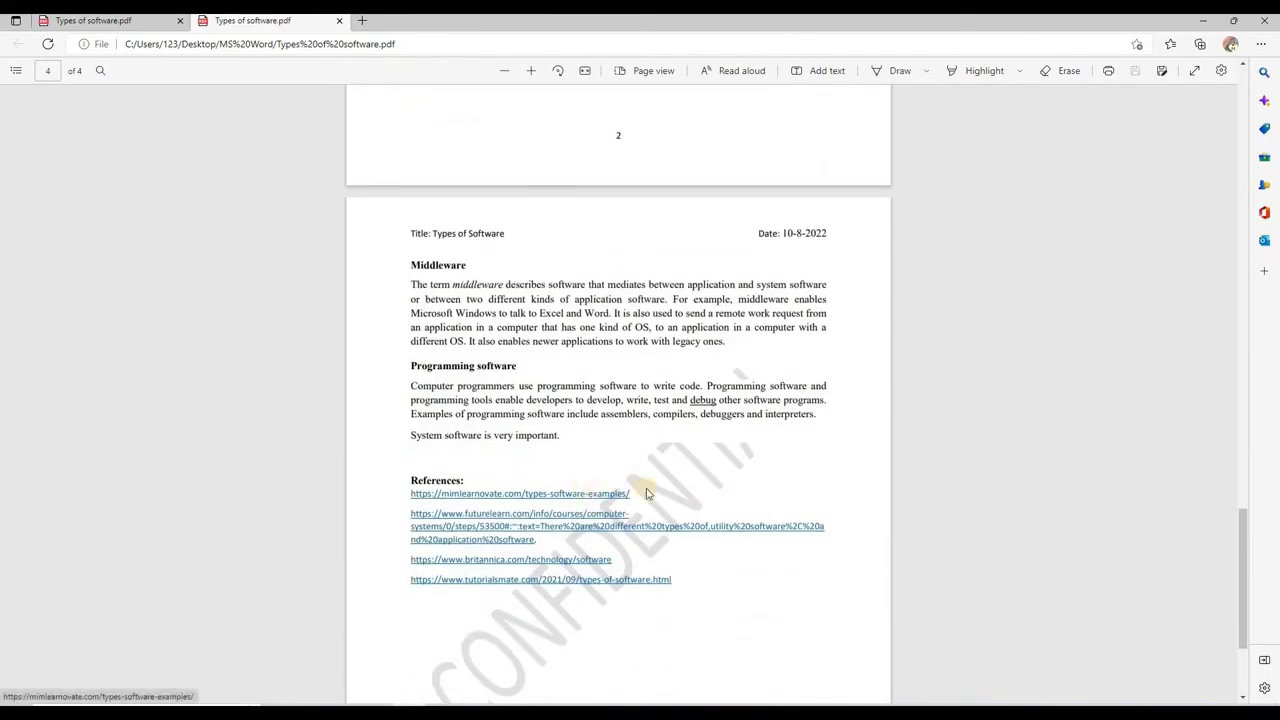
{"action": "scroll", "coordinate": [580, 420], "scroll_direction": "down", "scroll_amount": 1}
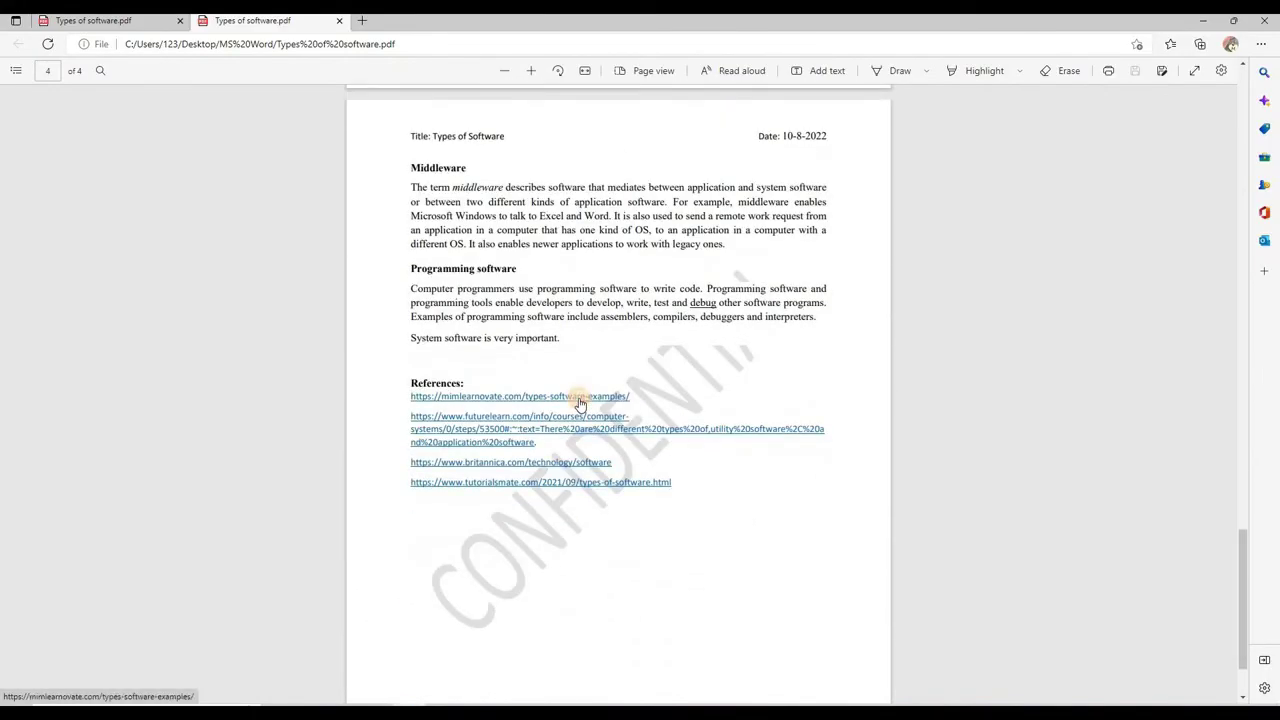